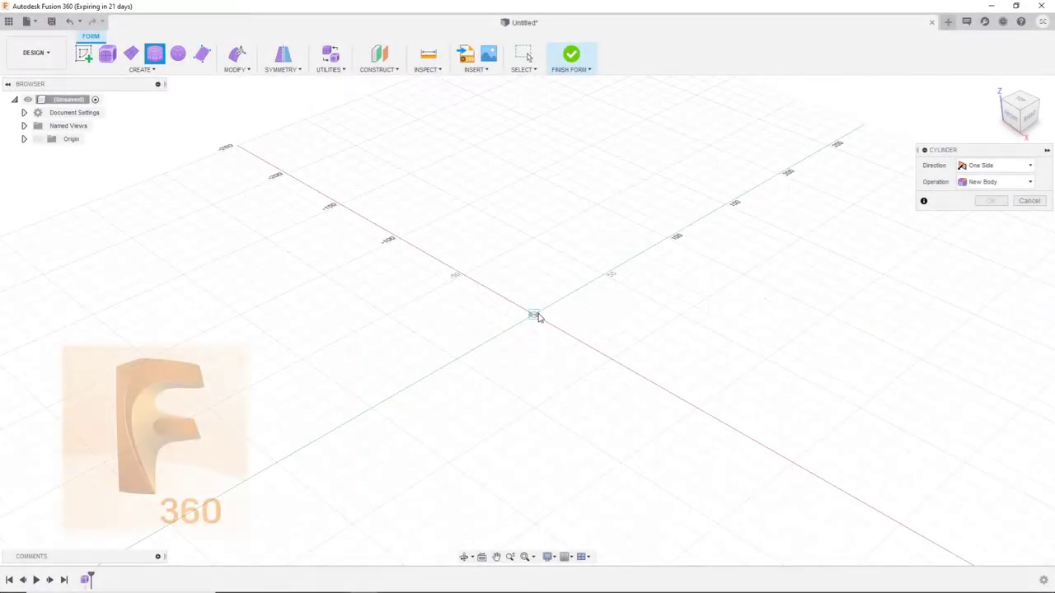
Create a T-spline cylinder at the origin, 75 mm across and 75 mm tall, with 32 × 4 faces
{"action": "left_click", "coordinate": [534, 315]}
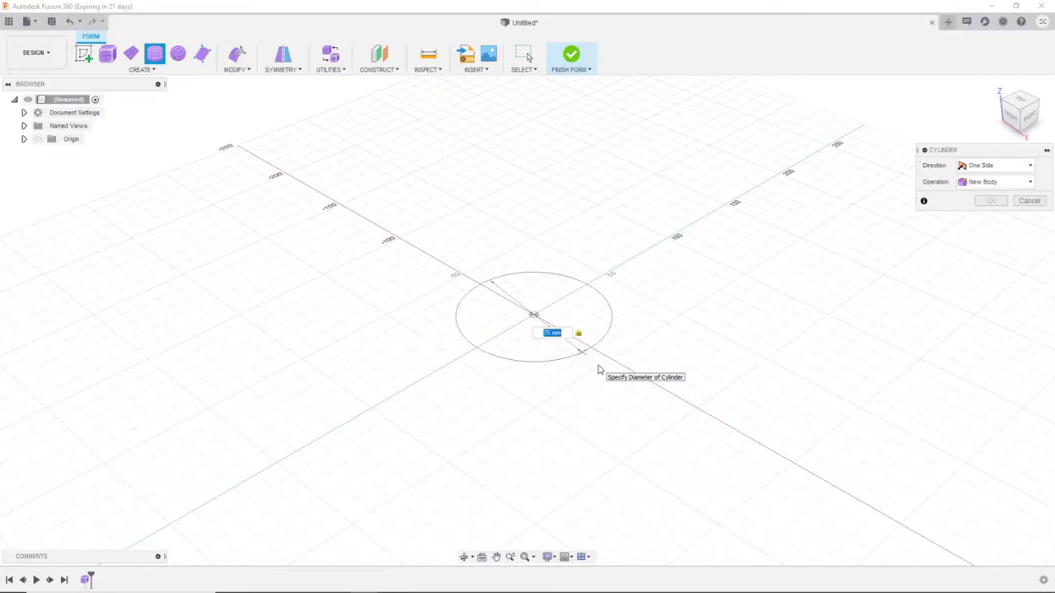
{"action": "key", "text": "Return"}
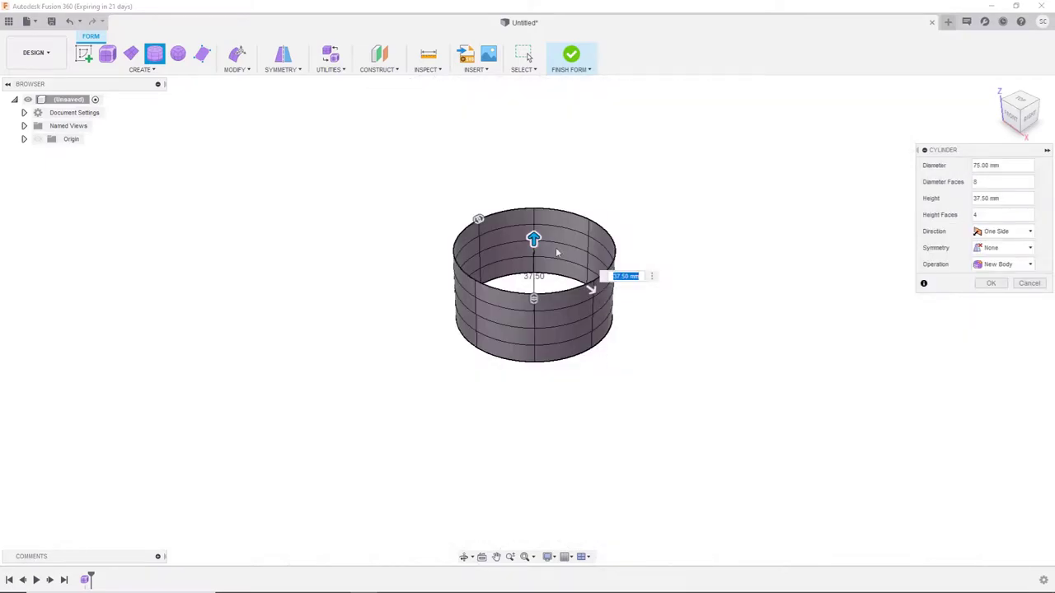
{"action": "left_click_drag", "start_coordinate": [534, 239], "coordinate": [534, 211]}
{"action": "type", "text": "5"}
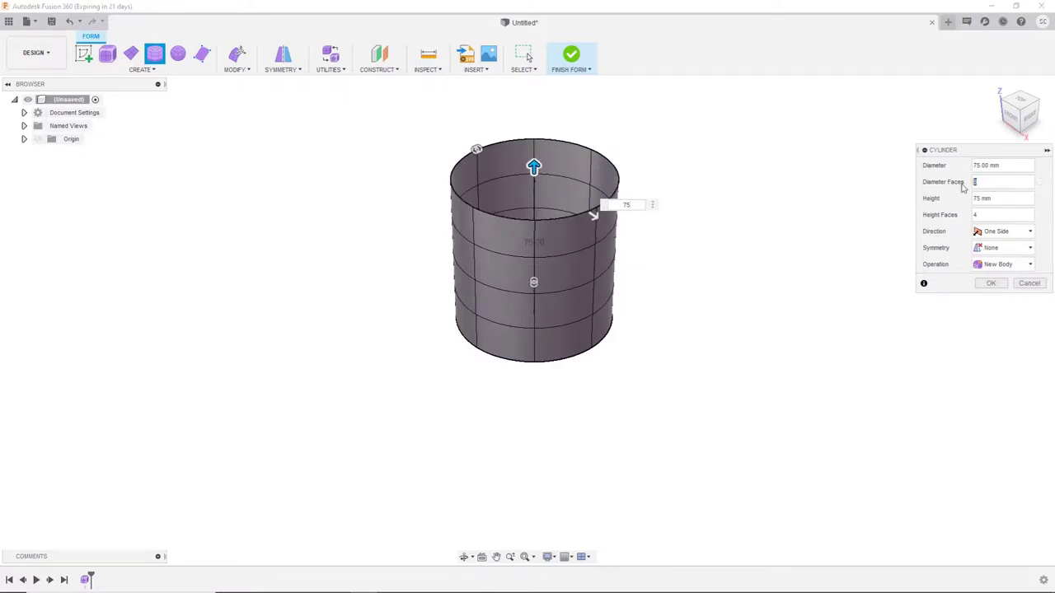
{"action": "type", "text": "8"}
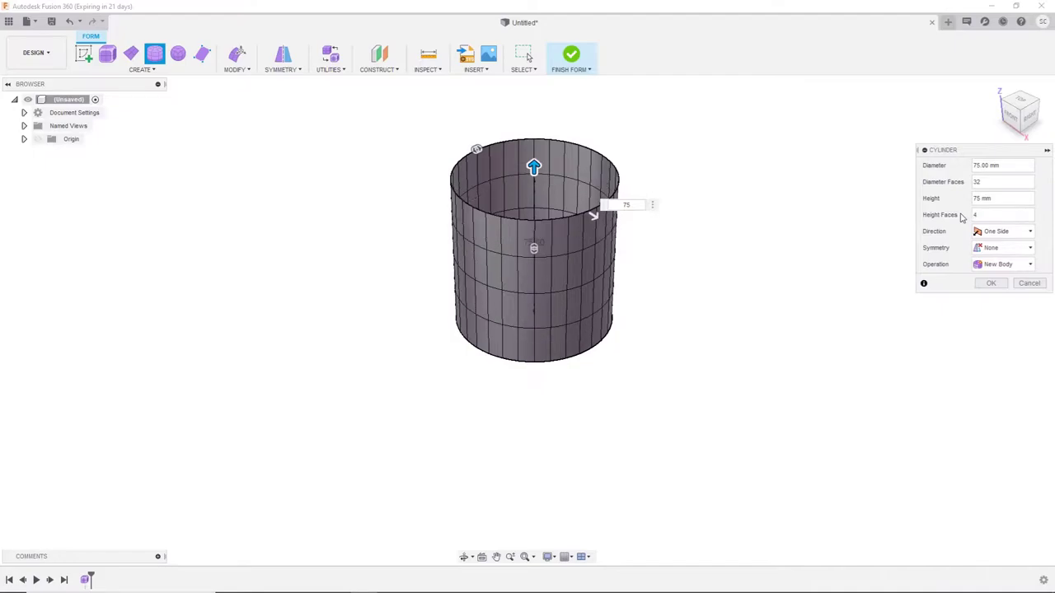
{"action": "key", "text": "Return"}
Apply internal mirror symmetry to the cylinder using two opposite faces
{"action": "middle_click_drag", "start_coordinate": [539, 235], "coordinate": [551, 205], "text": "shift"}
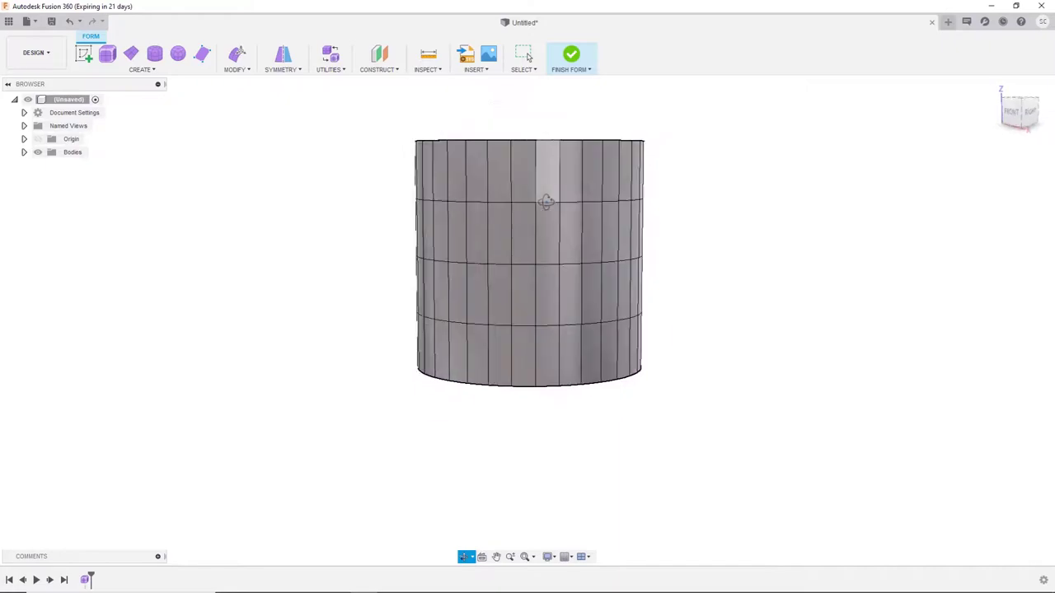
{"action": "left_click", "coordinate": [290, 56]}
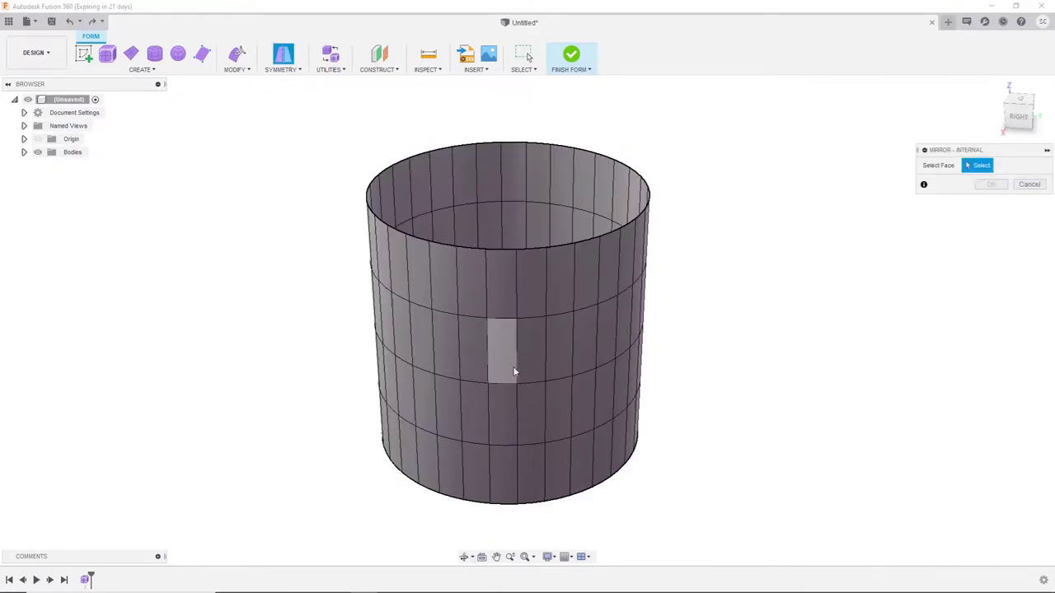
{"action": "left_click", "coordinate": [504, 362]}
{"action": "left_click", "coordinate": [506, 404]}
{"action": "left_click", "coordinate": [991, 184]}
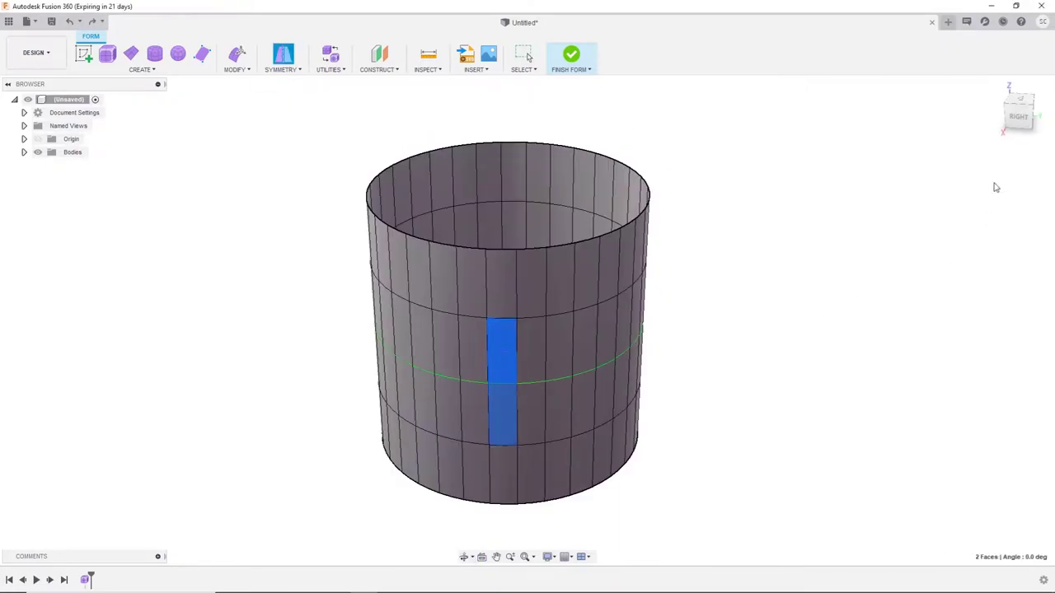
Insert two rounds of extra horizontal edge loops beside the rim and side loops
{"action": "double_click", "coordinate": [553, 247]}
{"action": "right_click", "coordinate": [554, 247]}
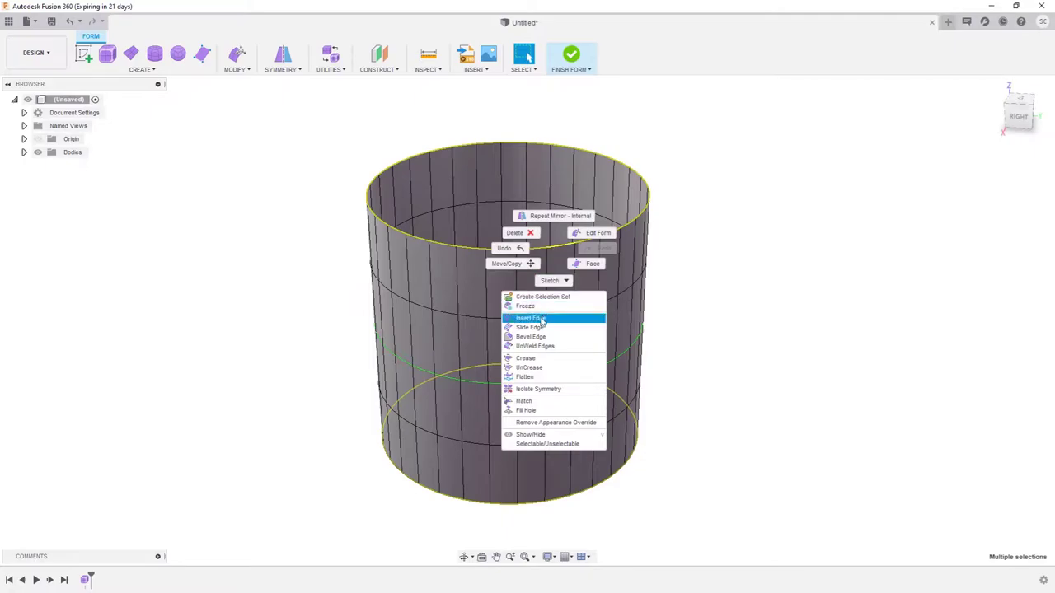
{"action": "left_click", "coordinate": [529, 318]}
{"action": "left_click", "coordinate": [990, 250]}
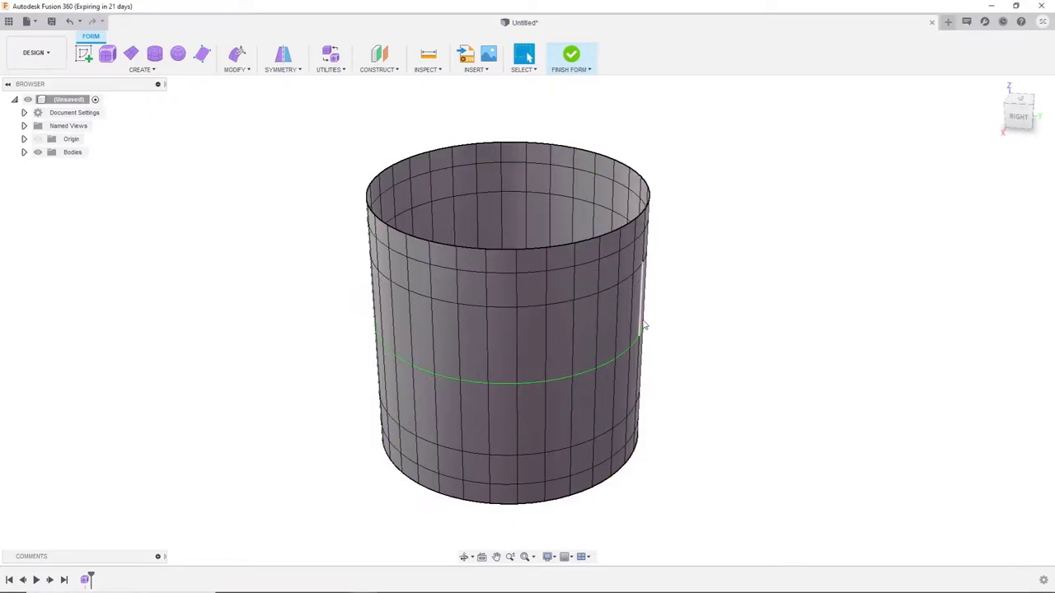
{"action": "mouse_move", "coordinate": [642, 323]}
{"action": "middle_mouse_down", "text": "shift"}
{"action": "mouse_move", "coordinate": [679, 264]}
{"action": "mouse_move", "coordinate": [671, 275]}
{"action": "middle_mouse_up", "text": "shift"}
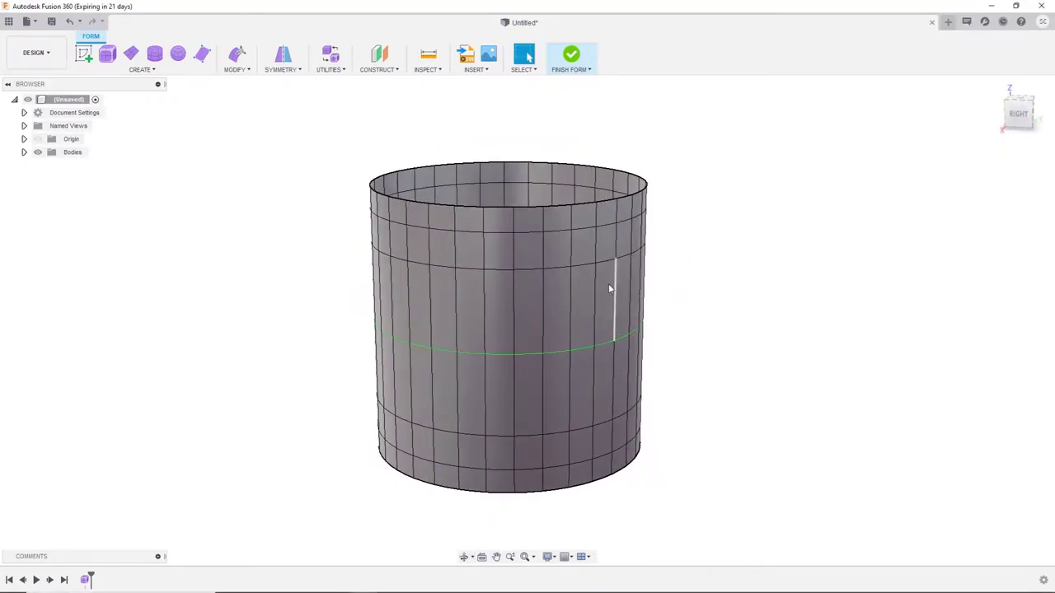
{"action": "double_click", "coordinate": [551, 271]}
{"action": "right_click", "coordinate": [551, 271]}
{"action": "left_click", "coordinate": [561, 239]}
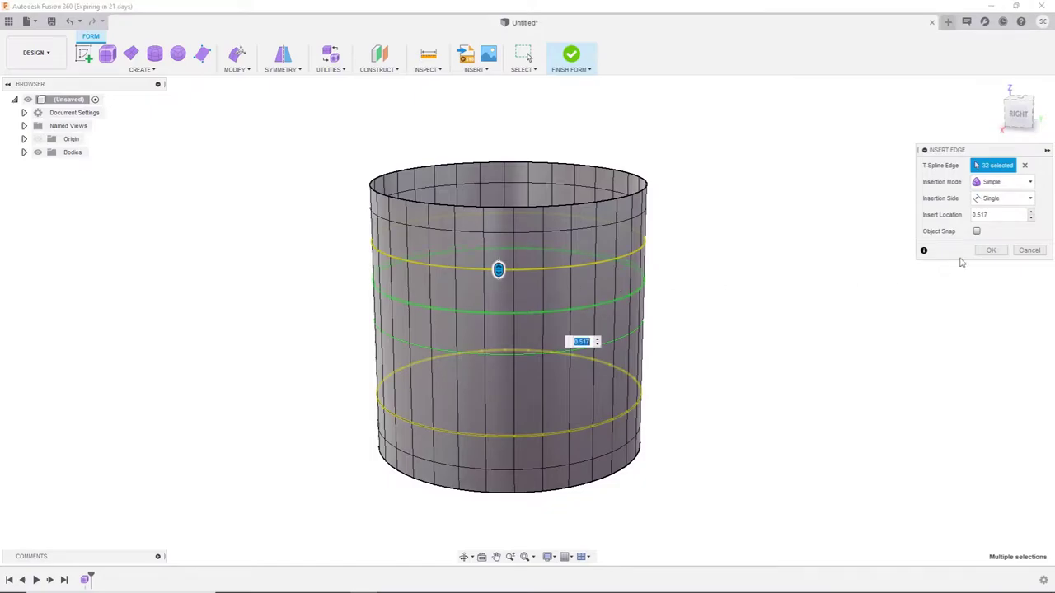
{"action": "left_click", "coordinate": [991, 250]}
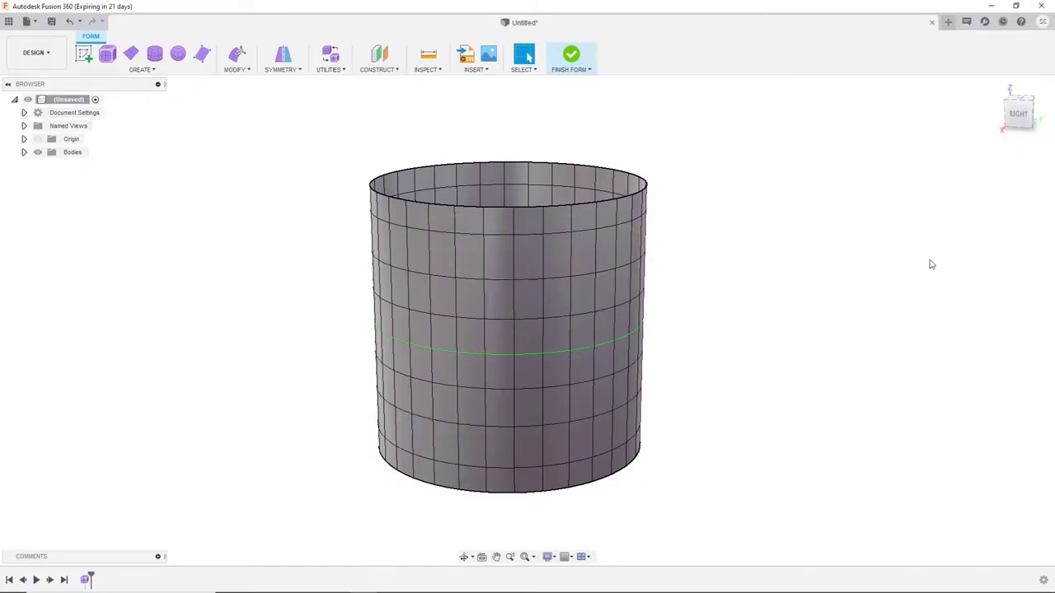
Select alternate vertical edge loops and scale them inward to about 0.73 to form flutes
{"action": "double_click", "coordinate": [569, 251]}
{"action": "double_click", "coordinate": [614, 249], "text": "shift"}
{"action": "mouse_move", "coordinate": [614, 249]}
{"action": "middle_mouse_down", "text": "shift"}
{"action": "mouse_move", "coordinate": [577, 299]}
{"action": "mouse_move", "coordinate": [617, 285]}
{"action": "mouse_move", "coordinate": [512, 300]}
{"action": "mouse_move", "coordinate": [541, 318]}
{"action": "middle_mouse_up", "text": "shift"}
{"action": "double_click", "coordinate": [576, 299], "text": "shift"}
{"action": "double_click", "coordinate": [617, 285], "text": "shift"}
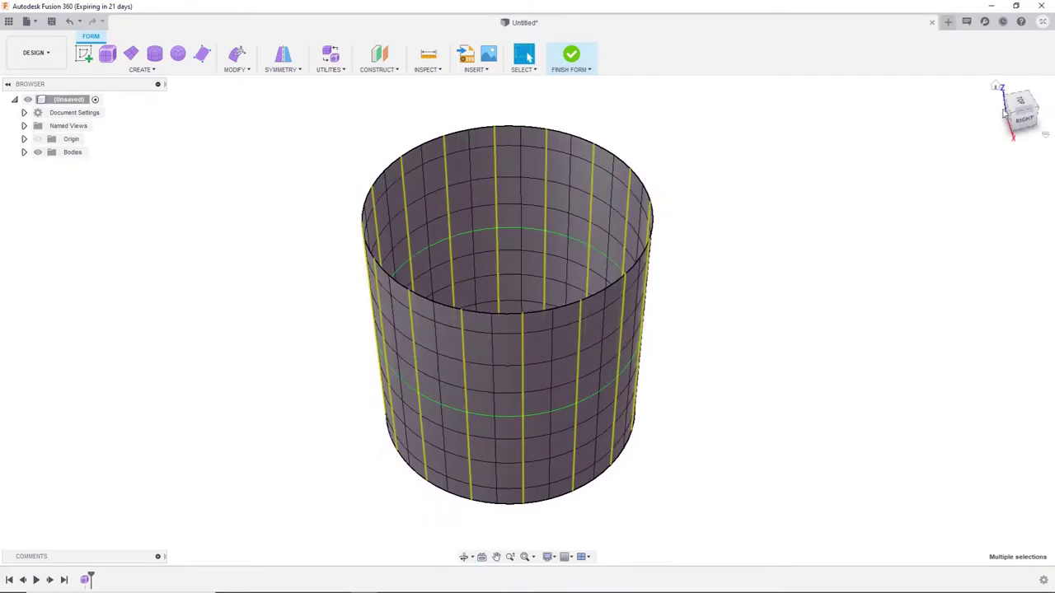
{"action": "left_click", "coordinate": [236, 54]}
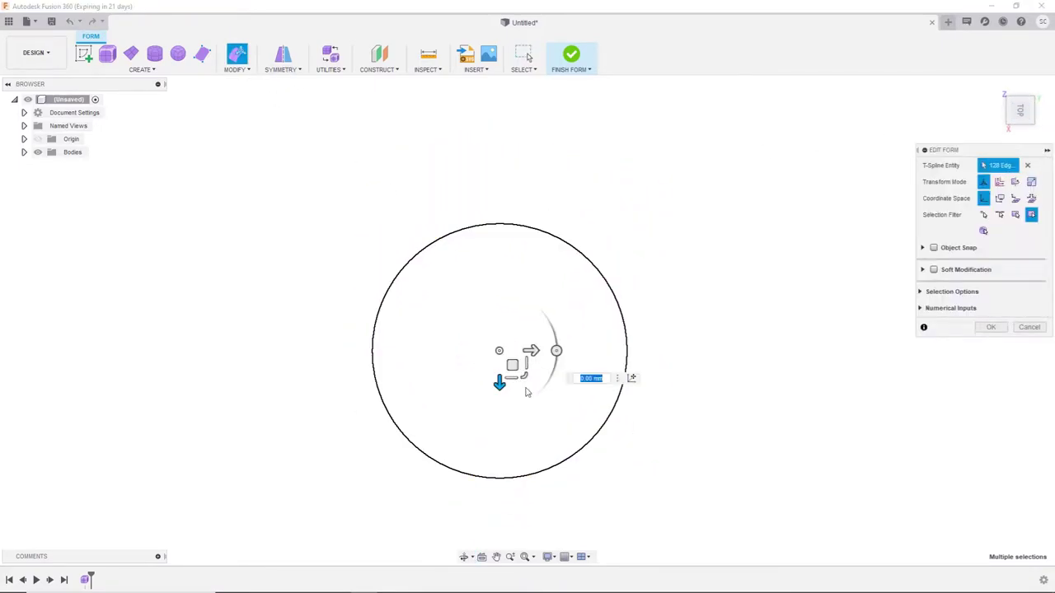
{"action": "left_click_drag", "start_coordinate": [526, 378], "coordinate": [520, 376]}
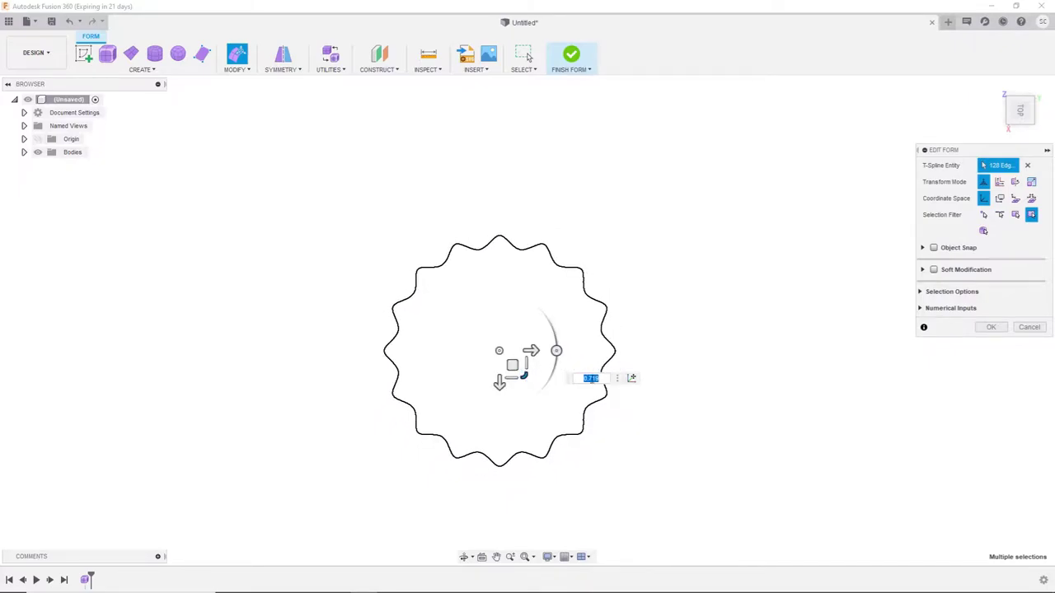
{"action": "left_click", "coordinate": [991, 328]}
{"action": "mouse_move", "coordinate": [772, 341]}
{"action": "middle_mouse_down", "text": "shift"}
{"action": "mouse_move", "coordinate": [642, 278]}
{"action": "mouse_move", "coordinate": [534, 313]}
{"action": "mouse_move", "coordinate": [520, 300]}
{"action": "mouse_move", "coordinate": [553, 294]}
{"action": "mouse_move", "coordinate": [650, 355]}
{"action": "middle_mouse_up", "text": "shift"}
{"action": "double_click", "coordinate": [546, 293]}
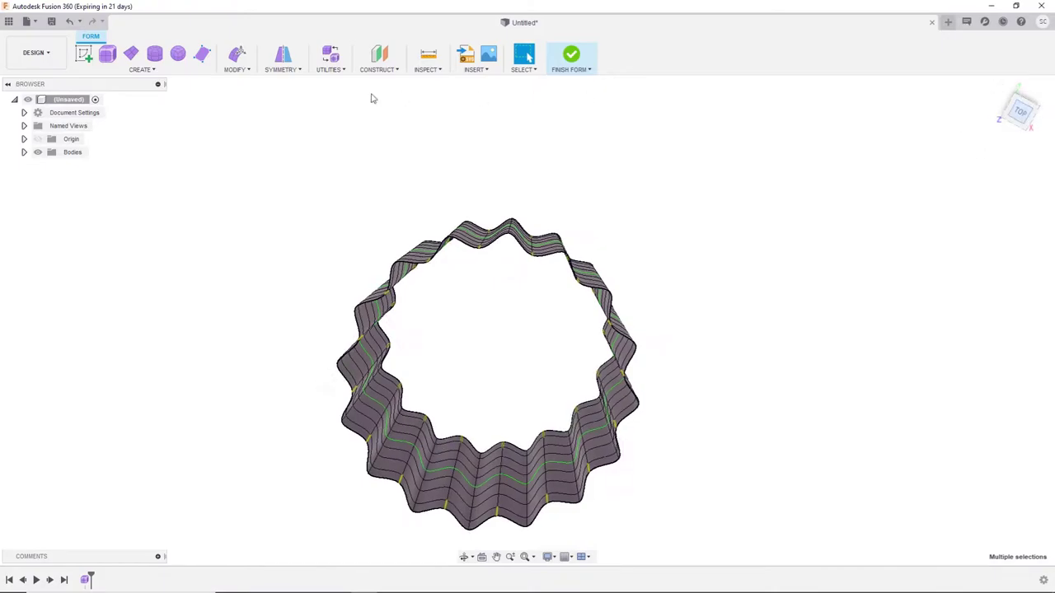
Scale the flute edges outward to about 1.4 with Edit Form
{"action": "key", "text": "e"}
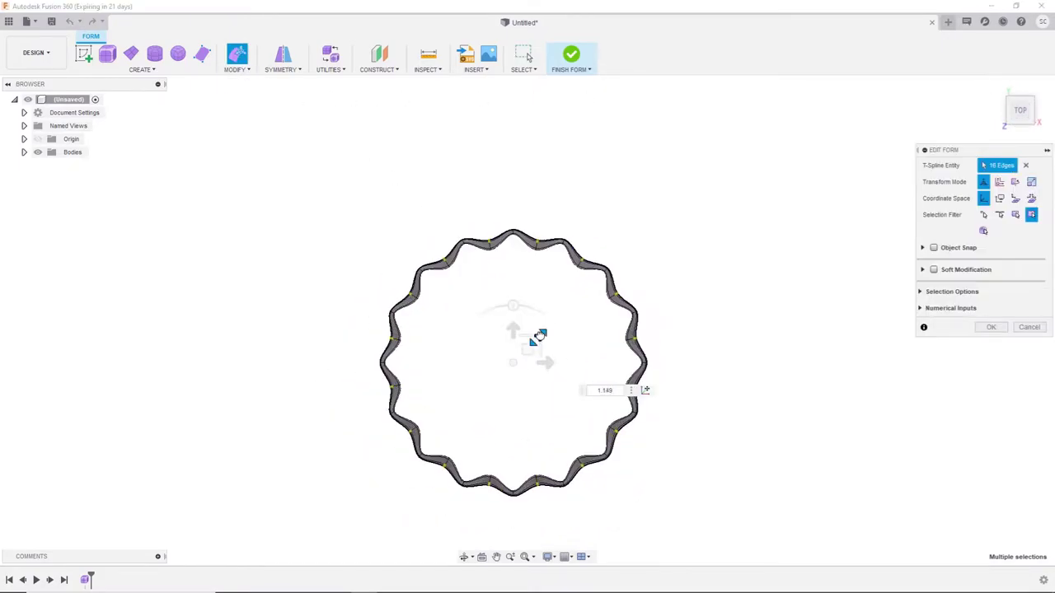
{"action": "left_click_drag", "start_coordinate": [540, 333], "coordinate": [540, 328]}
{"action": "middle_click_drag", "start_coordinate": [538, 330], "coordinate": [541, 235], "text": "shift"}
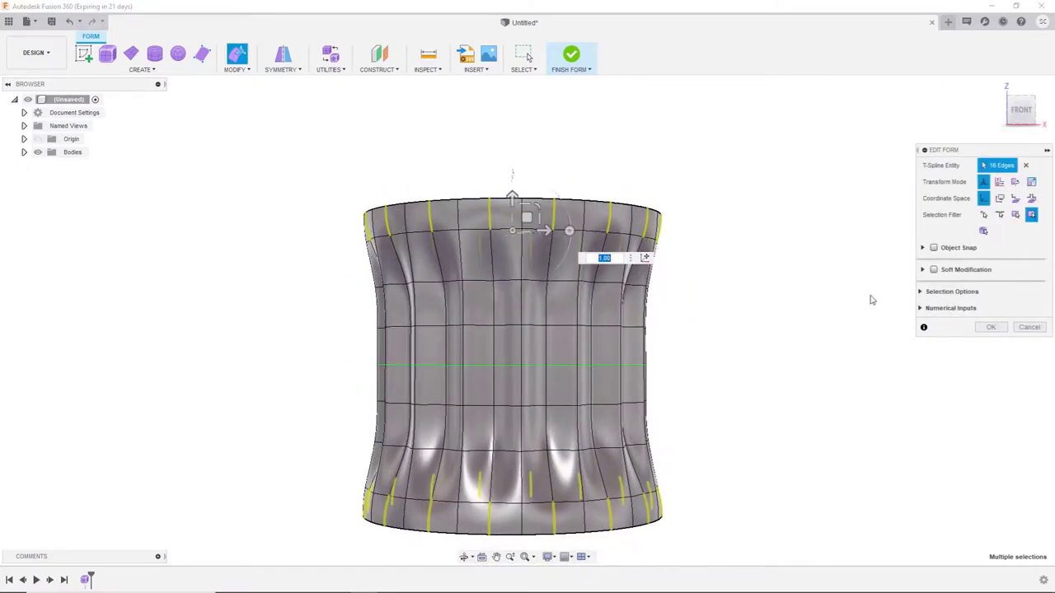
{"action": "left_click", "coordinate": [992, 327]}
From the top view, scale the top and bottom rim loops inward to about 0.9
{"action": "left_click", "coordinate": [596, 205]}
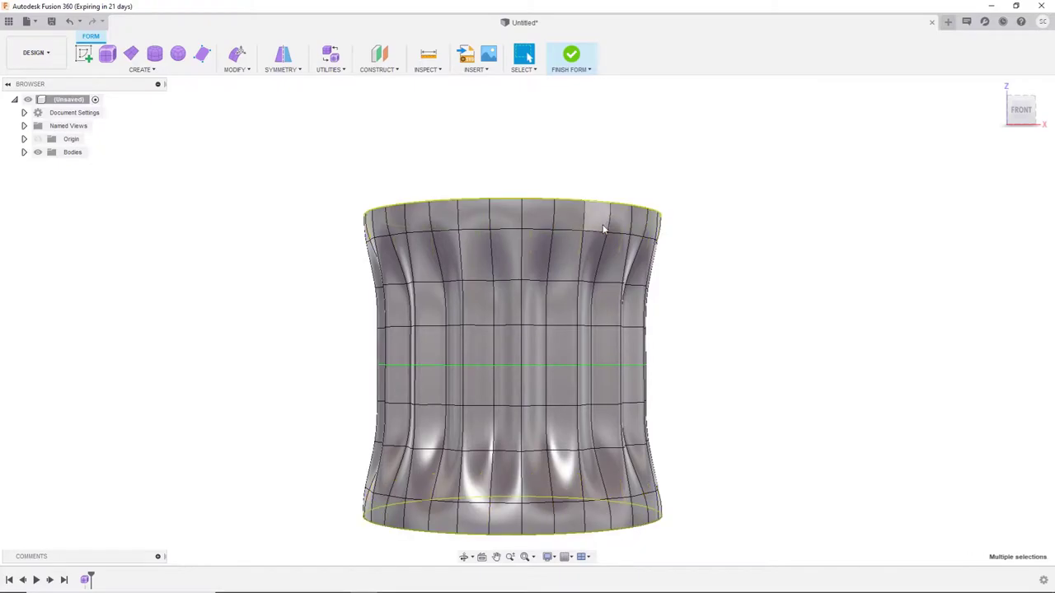
{"action": "middle_click_drag", "start_coordinate": [599, 236], "coordinate": [718, 276], "text": "shift"}
{"action": "left_click", "coordinate": [1018, 106]}
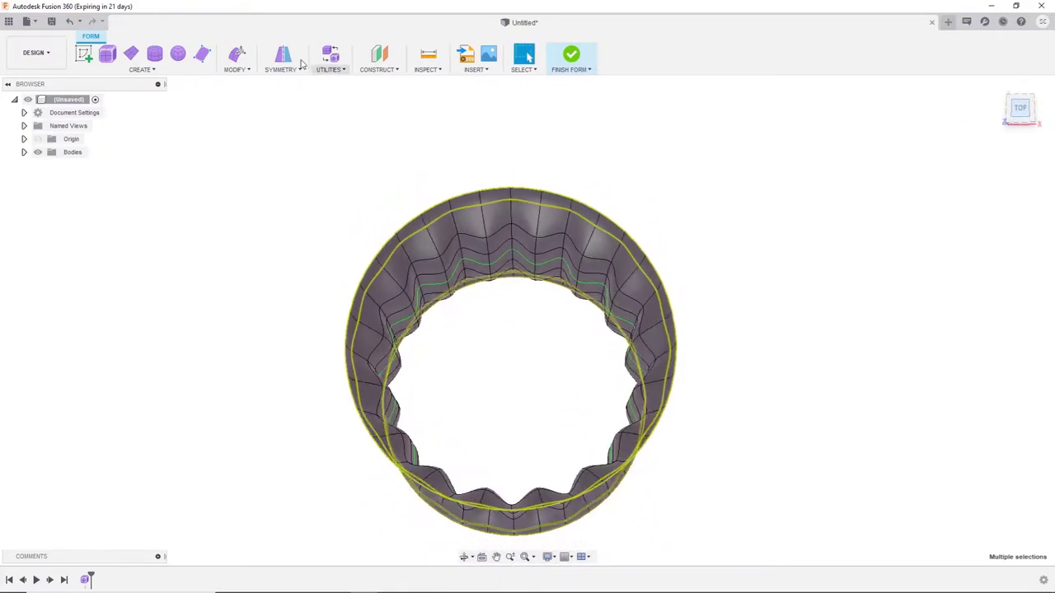
{"action": "left_click", "coordinate": [236, 54]}
{"action": "left_click_drag", "start_coordinate": [541, 356], "coordinate": [536, 360]}
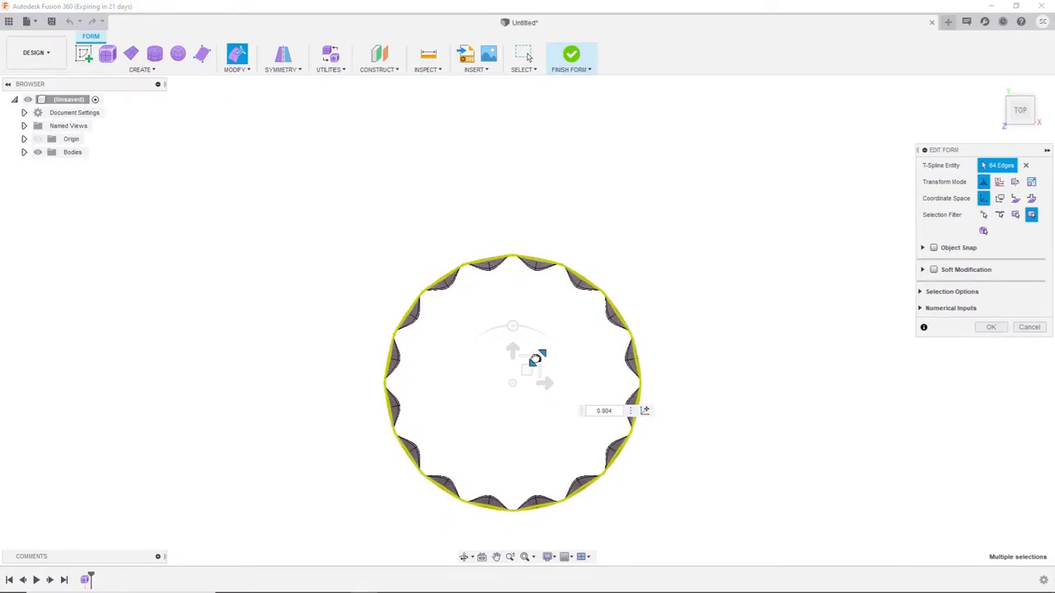
{"action": "middle_click_drag", "start_coordinate": [536, 360], "coordinate": [565, 224], "text": "shift"}
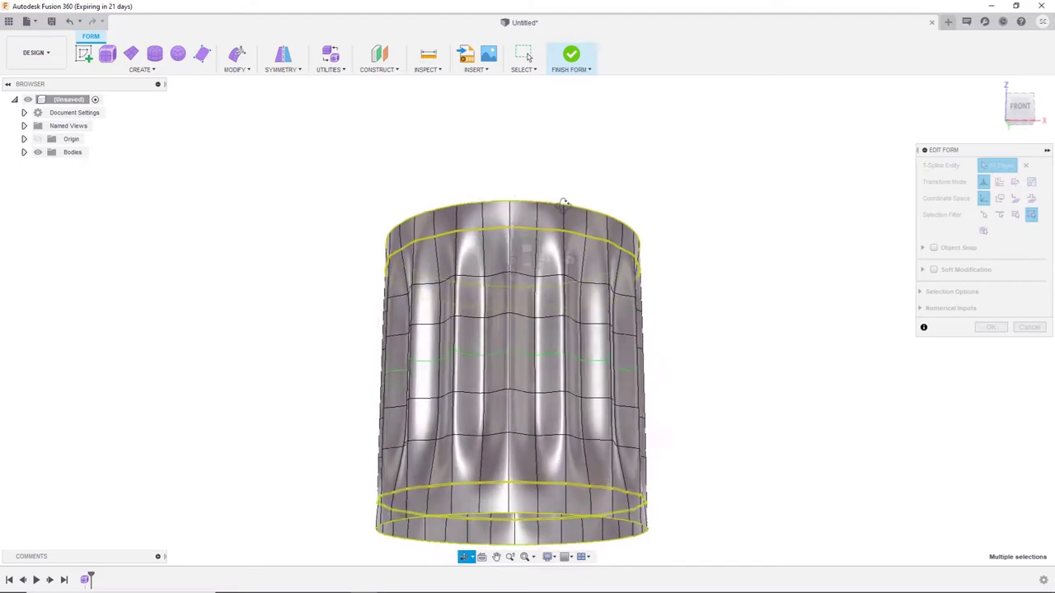
Commit the rim scaling and clear the cylinder body's mirror symmetry
{"action": "left_click", "coordinate": [988, 327]}
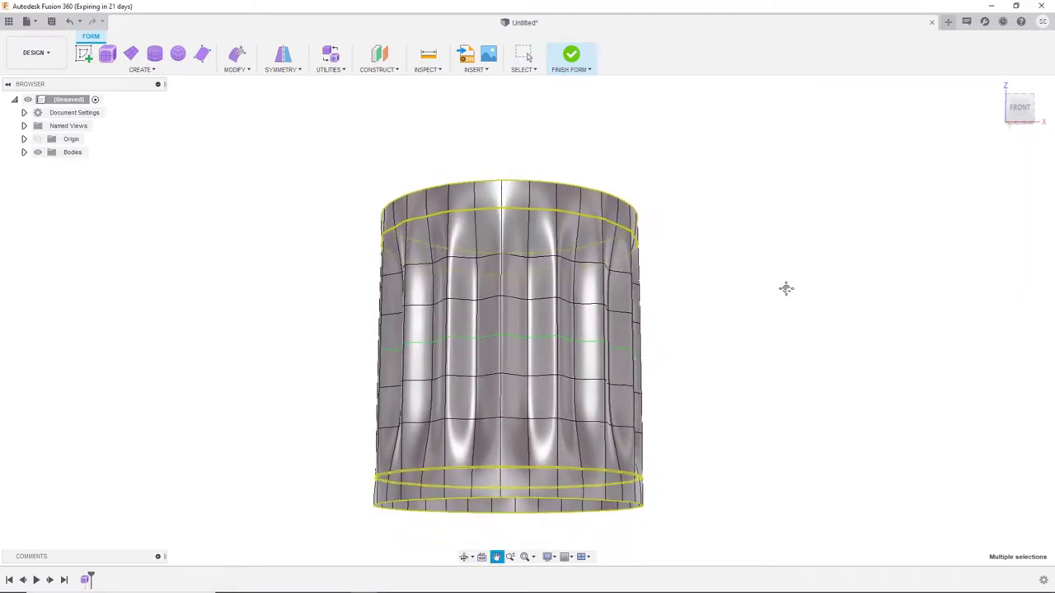
{"action": "middle_click_drag", "start_coordinate": [786, 287], "coordinate": [343, 109], "text": "shift"}
{"action": "left_click", "coordinate": [289, 72]}
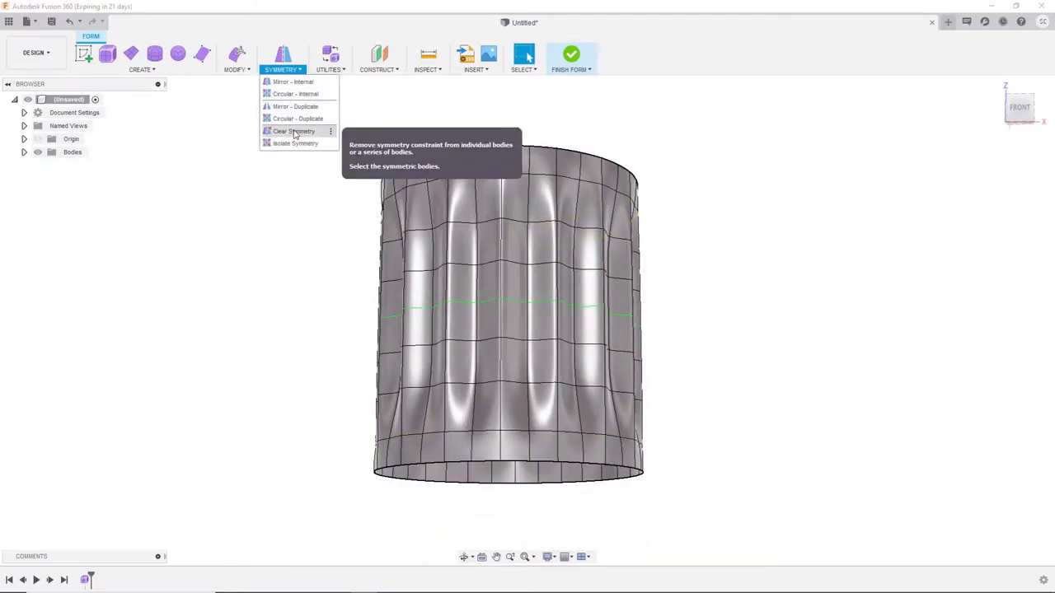
{"action": "left_click", "coordinate": [294, 132]}
{"action": "left_click", "coordinate": [635, 293]}
{"action": "left_click", "coordinate": [990, 184]}
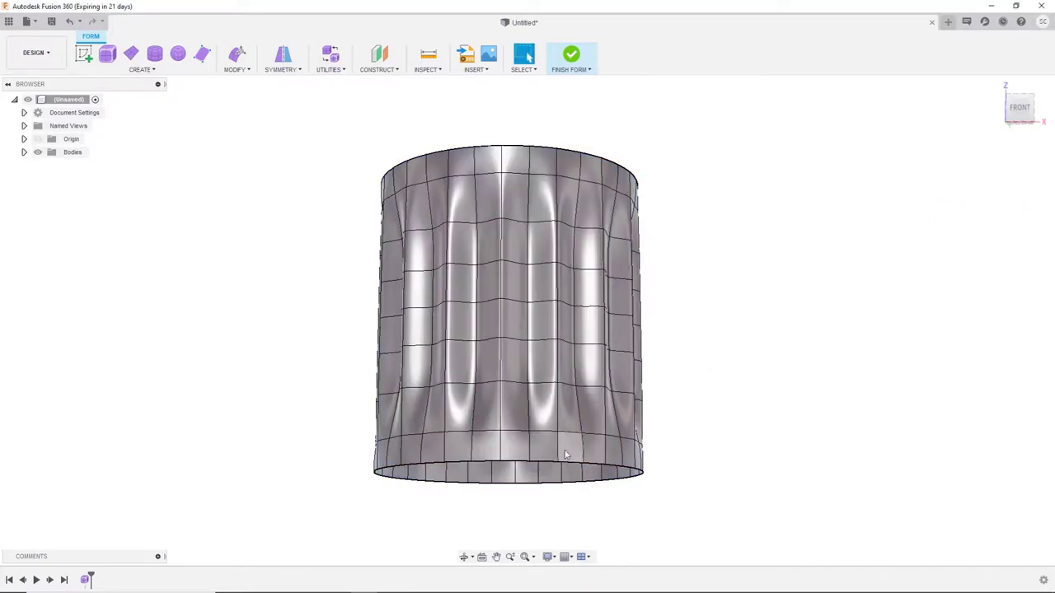
Shrink the bottom edge loop to 0.889 to taper the base
{"action": "double_click", "coordinate": [568, 468]}
{"action": "middle_click_drag", "start_coordinate": [643, 302], "coordinate": [614, 340], "text": "shift"}
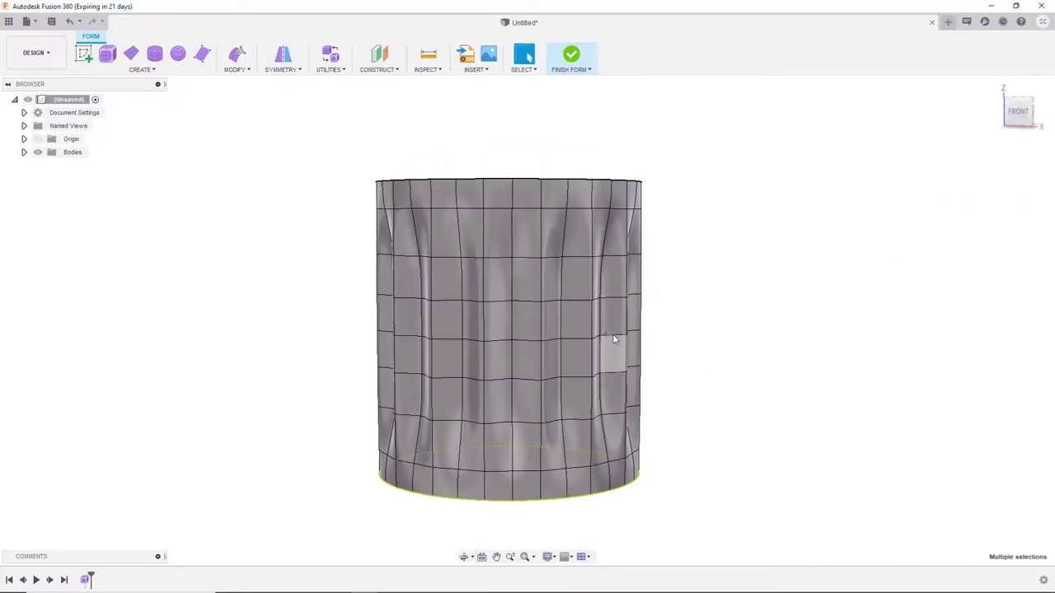
{"action": "middle_click_drag", "start_coordinate": [697, 275], "coordinate": [696, 250], "text": "shift"}
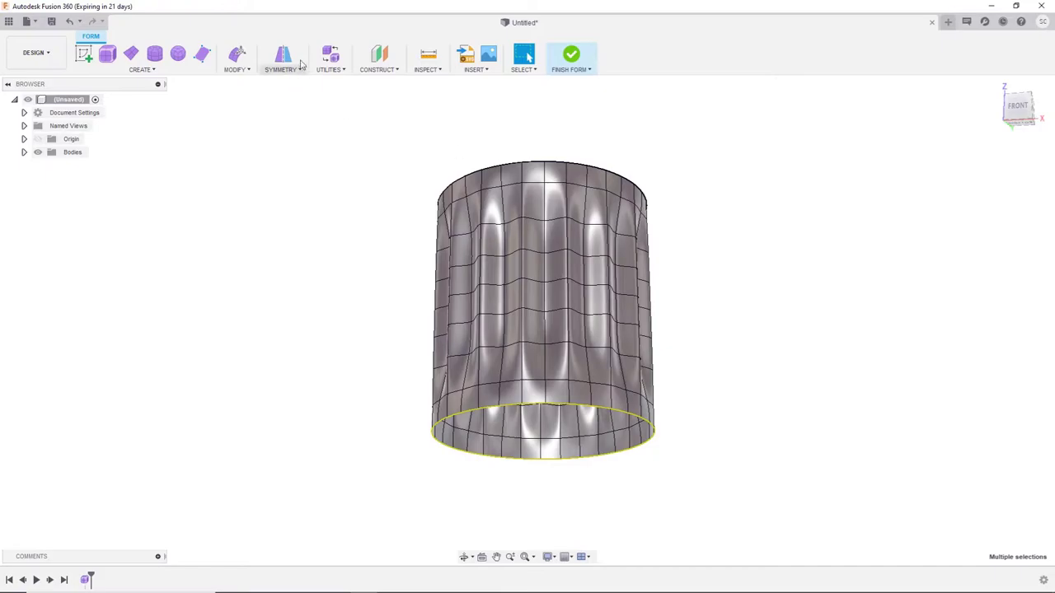
{"action": "left_click", "coordinate": [237, 53]}
{"action": "middle_click_drag", "start_coordinate": [565, 435], "coordinate": [566, 319], "text": "shift"}
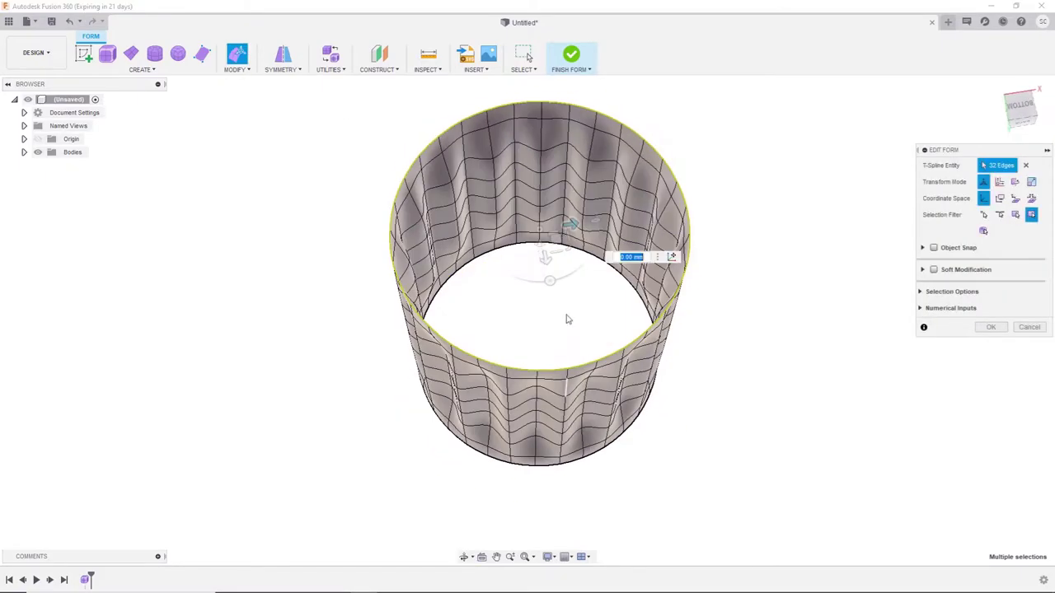
{"action": "left_click_drag", "start_coordinate": [567, 241], "coordinate": [568, 246]}
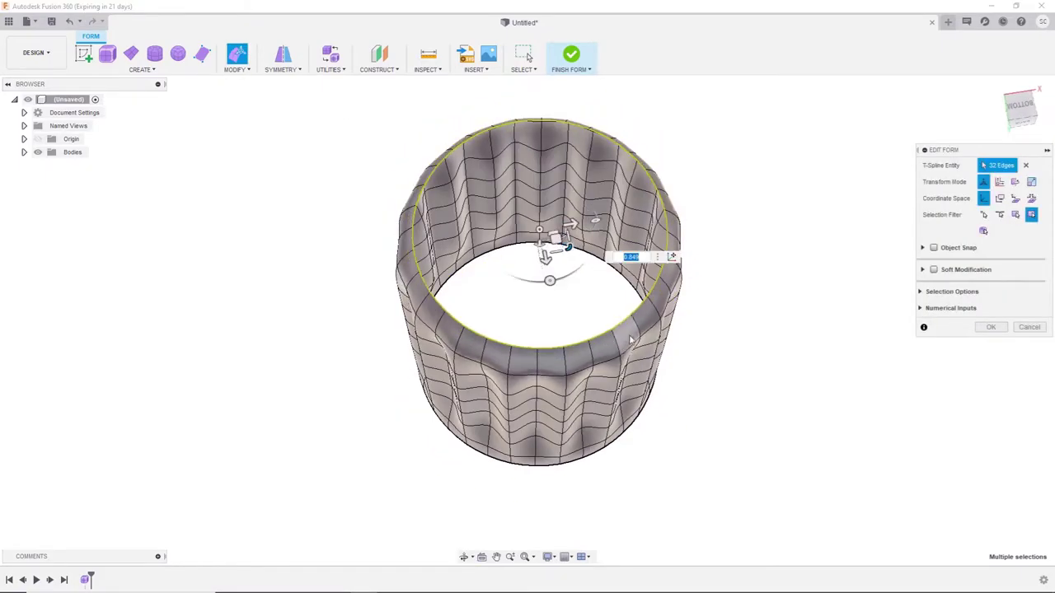
{"action": "mouse_move", "coordinate": [567, 241]}
{"action": "middle_mouse_down", "text": "shift"}
{"action": "mouse_move", "coordinate": [588, 309]}
{"action": "mouse_move", "coordinate": [561, 328]}
{"action": "middle_mouse_up", "text": "shift"}
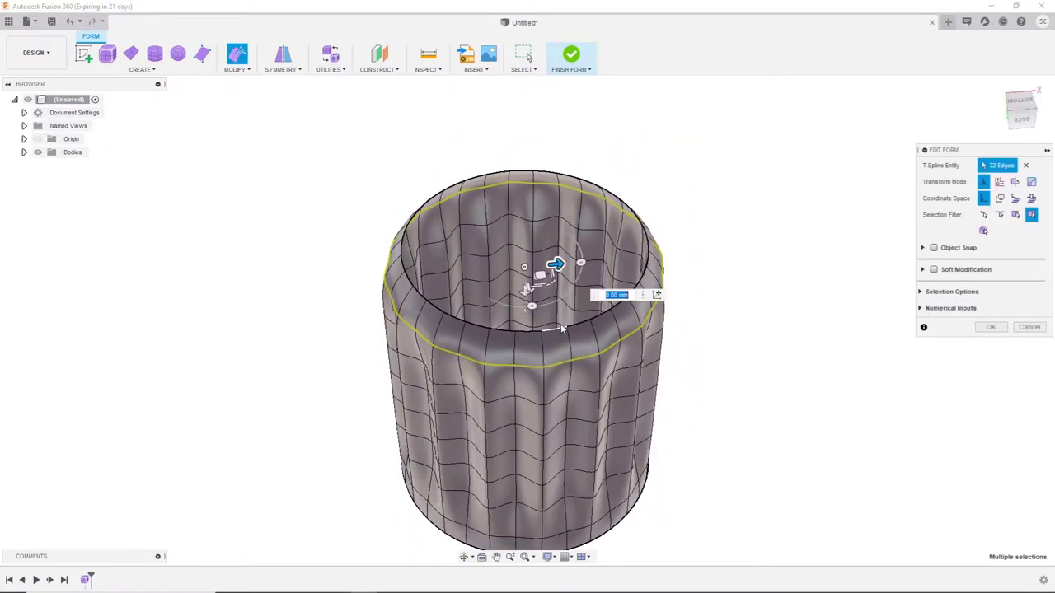
{"action": "mouse_move", "coordinate": [549, 277]}
{"action": "middle_mouse_down", "text": "shift"}
{"action": "mouse_move", "coordinate": [548, 251]}
{"action": "mouse_move", "coordinate": [586, 334]}
{"action": "mouse_move", "coordinate": [550, 306]}
{"action": "mouse_move", "coordinate": [549, 332]}
{"action": "mouse_move", "coordinate": [524, 62]}
{"action": "mouse_move", "coordinate": [511, 88]}
{"action": "middle_mouse_up", "text": "shift"}
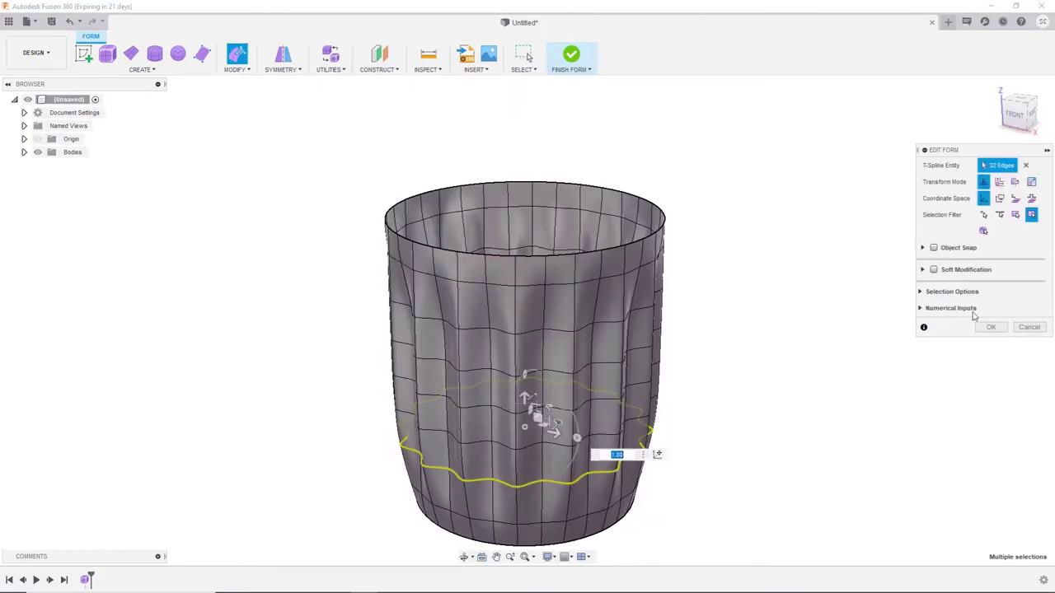
{"action": "left_click", "coordinate": [988, 327]}
From the right view, offset the middle edge loop and the pair around it sideways
{"action": "left_click", "coordinate": [1014, 114]}
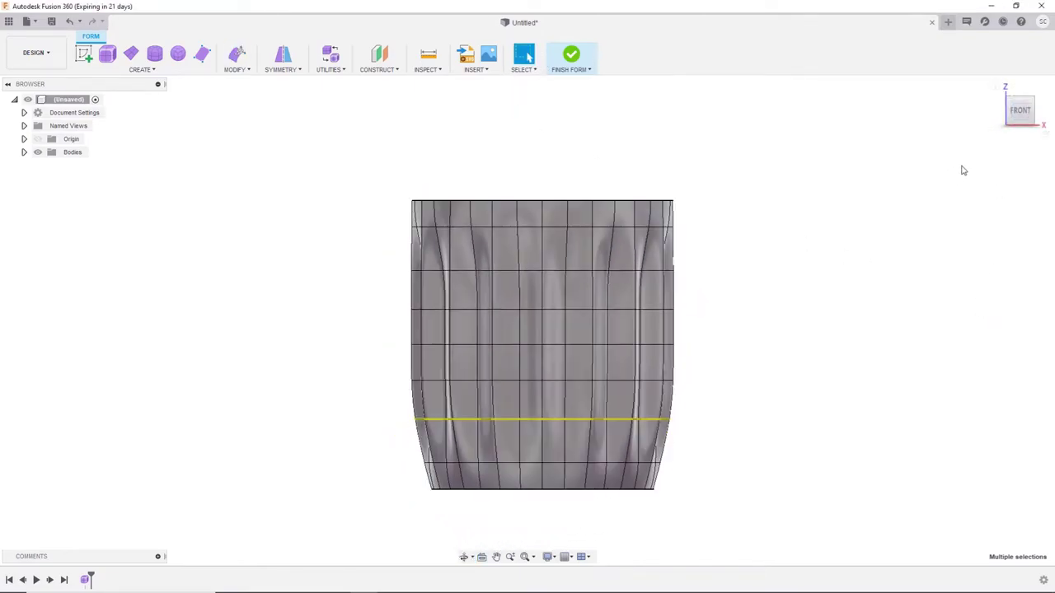
{"action": "left_click", "coordinate": [1045, 115]}
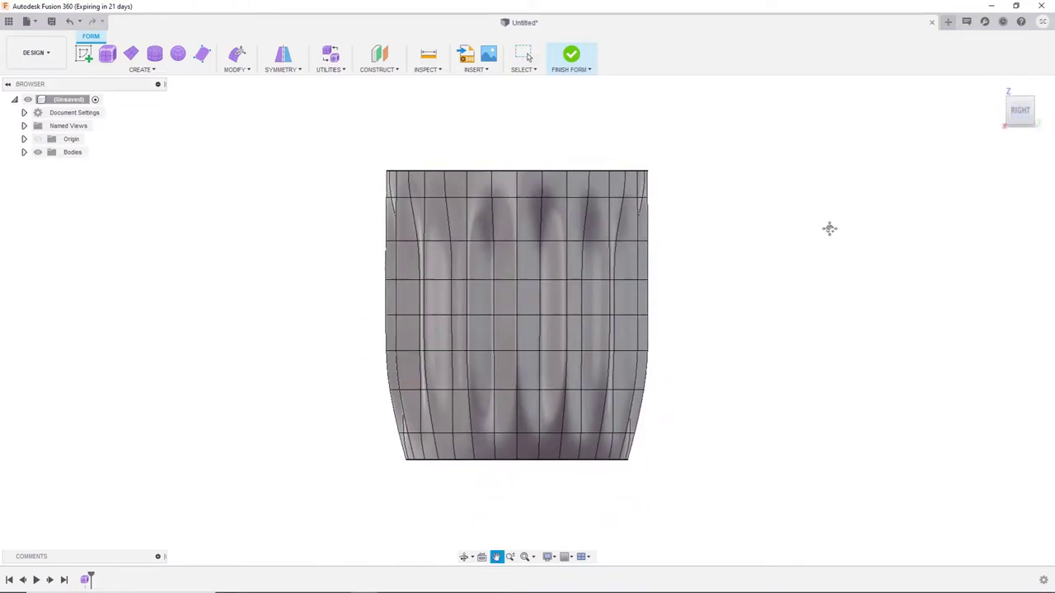
{"action": "double_click", "coordinate": [603, 307]}
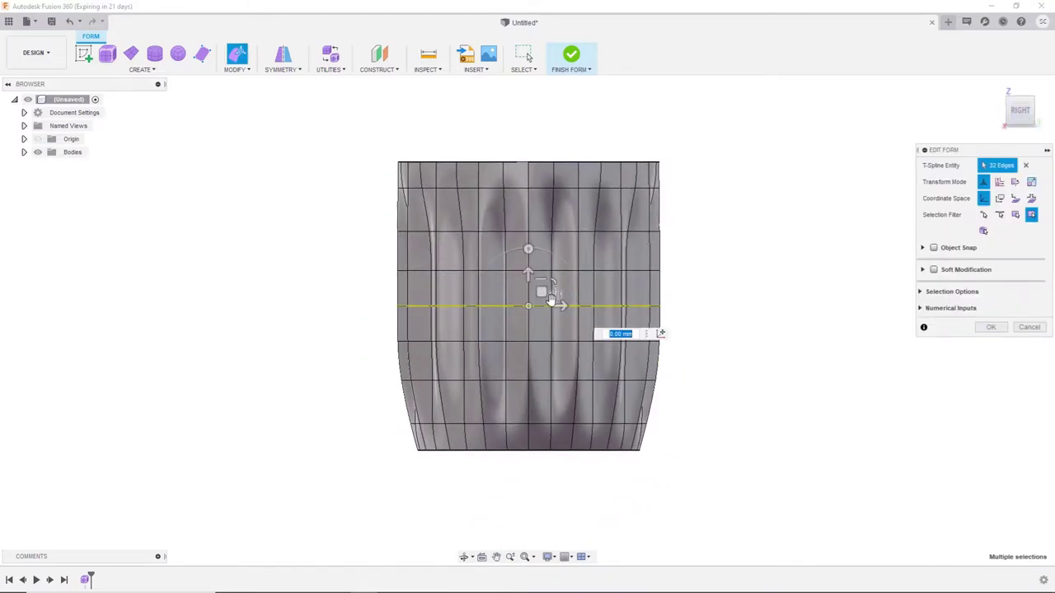
{"action": "left_click_drag", "start_coordinate": [559, 306], "coordinate": [540, 307]}
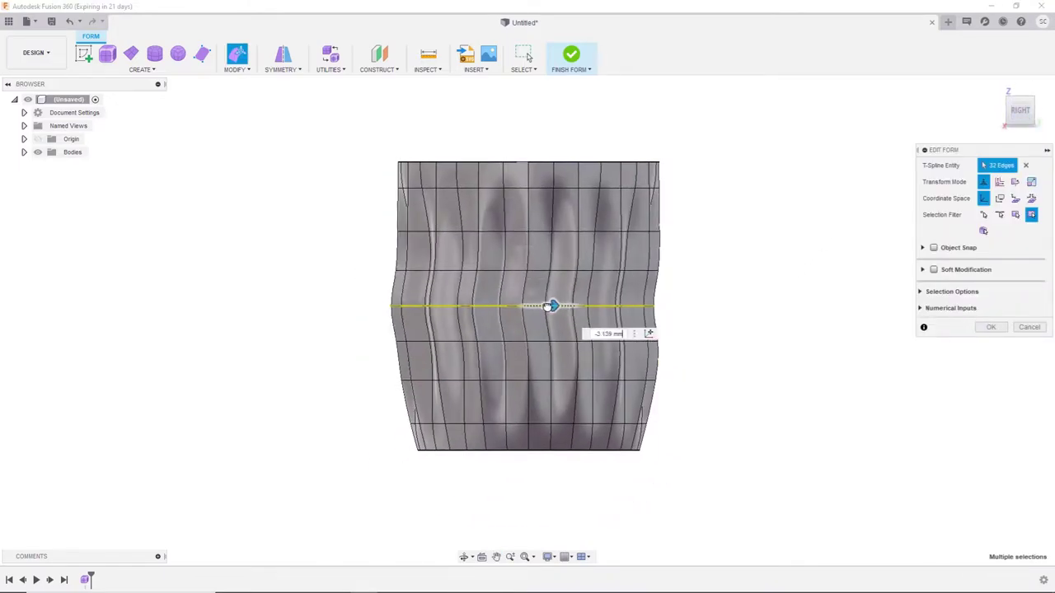
{"action": "double_click", "coordinate": [603, 271]}
{"action": "double_click", "coordinate": [605, 341], "text": "shift"}
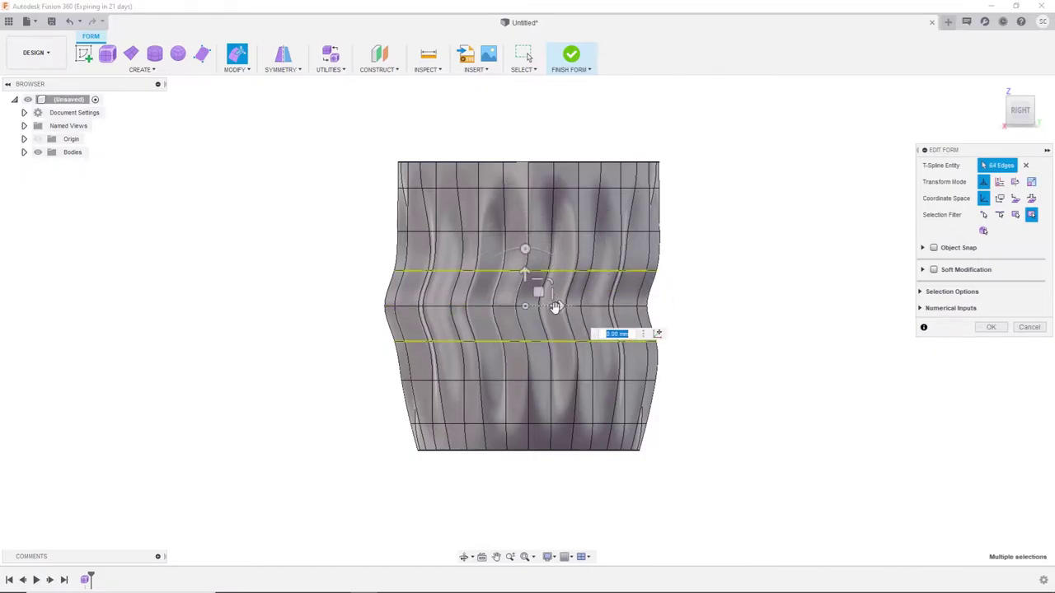
{"action": "left_click_drag", "start_coordinate": [556, 306], "coordinate": [540, 307]}
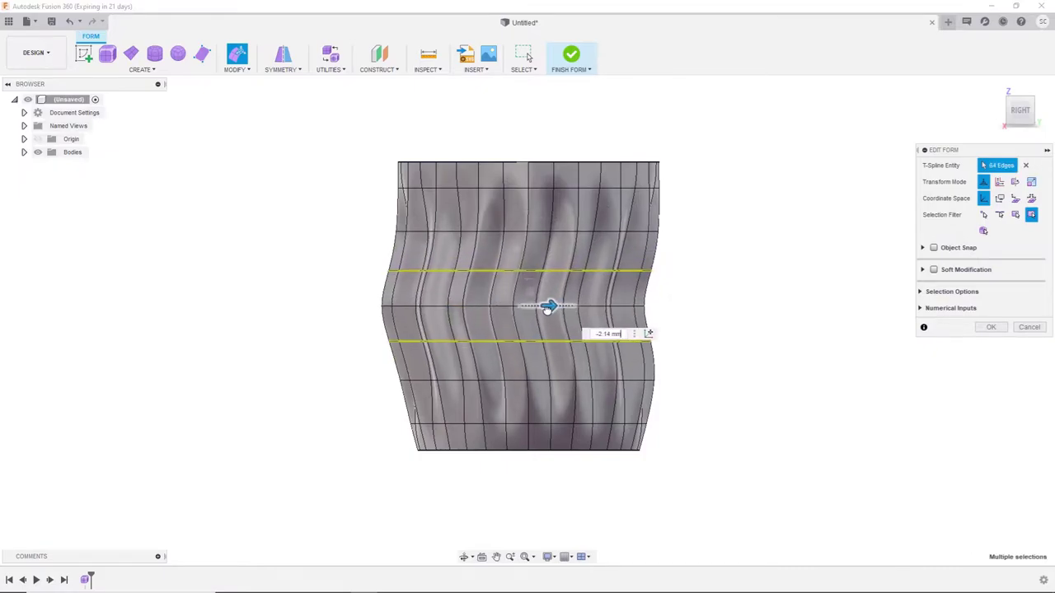
Offset the outer loop pairs, including those near top and bottom, sideways to deepen the wave
{"action": "double_click", "coordinate": [581, 234]}
{"action": "double_click", "coordinate": [581, 381], "text": "shift"}
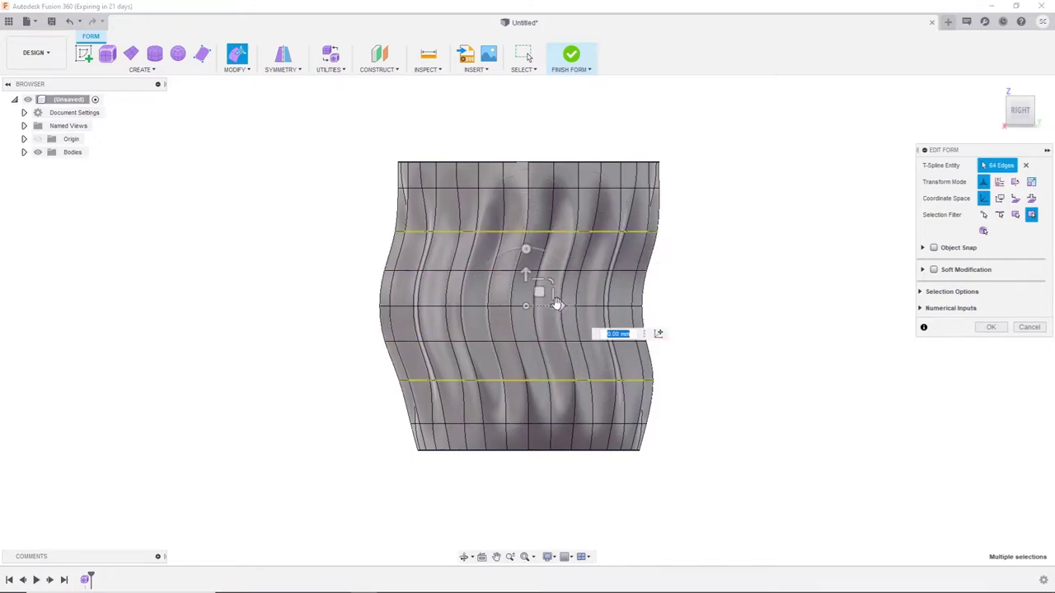
{"action": "left_click_drag", "start_coordinate": [555, 307], "coordinate": [545, 307]}
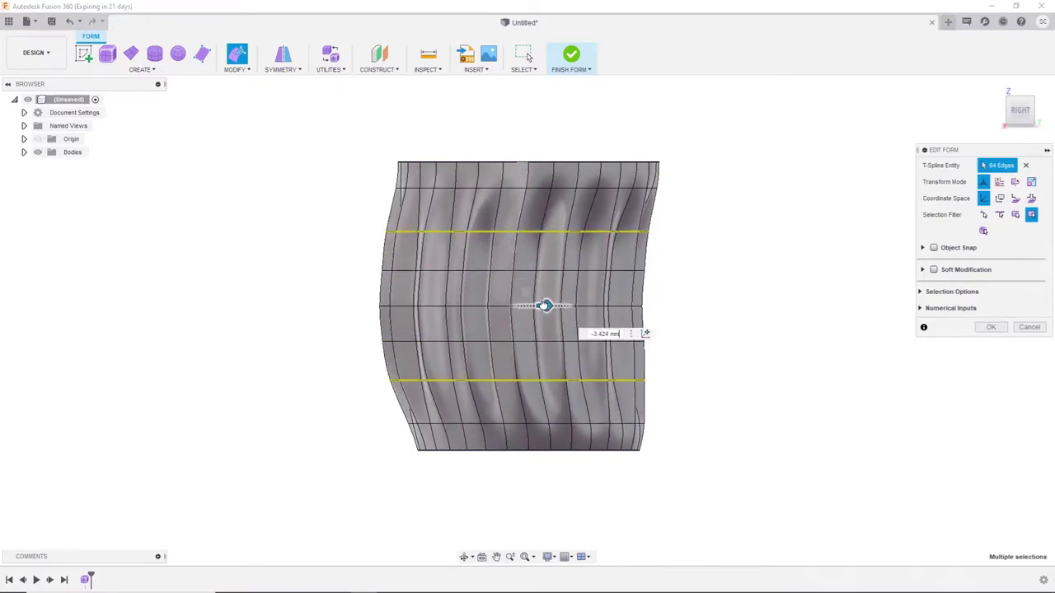
{"action": "double_click", "coordinate": [585, 188]}
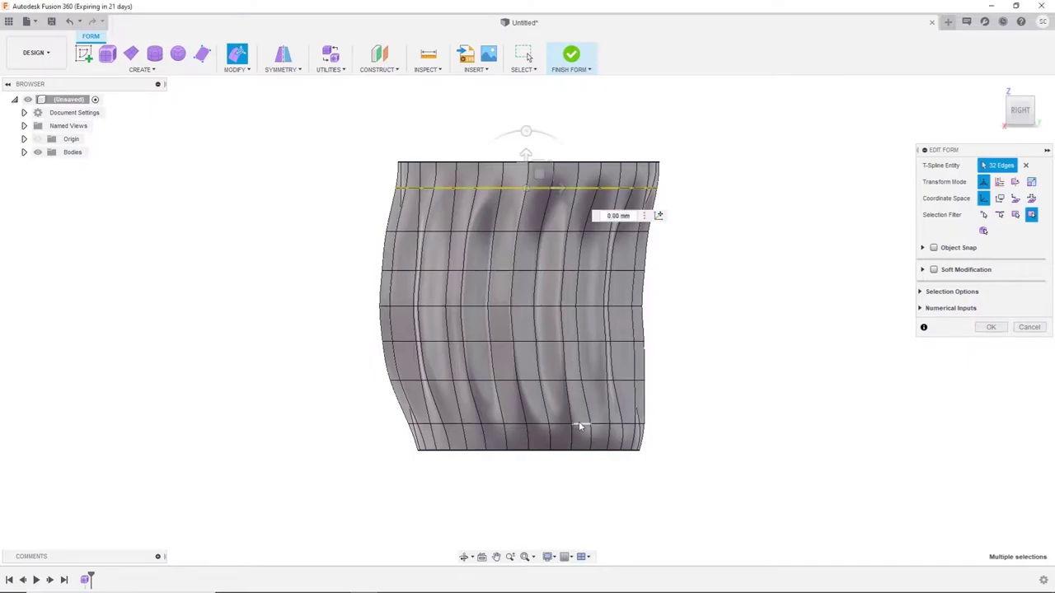
{"action": "double_click", "coordinate": [584, 423], "text": "shift"}
{"action": "left_click_drag", "start_coordinate": [557, 306], "coordinate": [552, 306]}
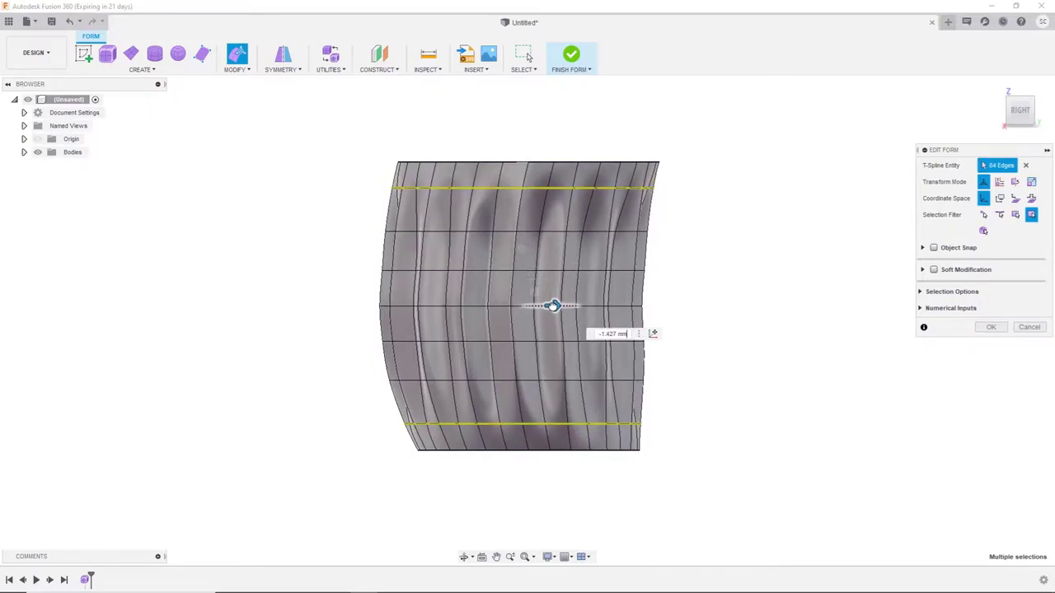
Nudge individual wall loops sideways one by one, undoing one overly large offset
{"action": "double_click", "coordinate": [541, 231]}
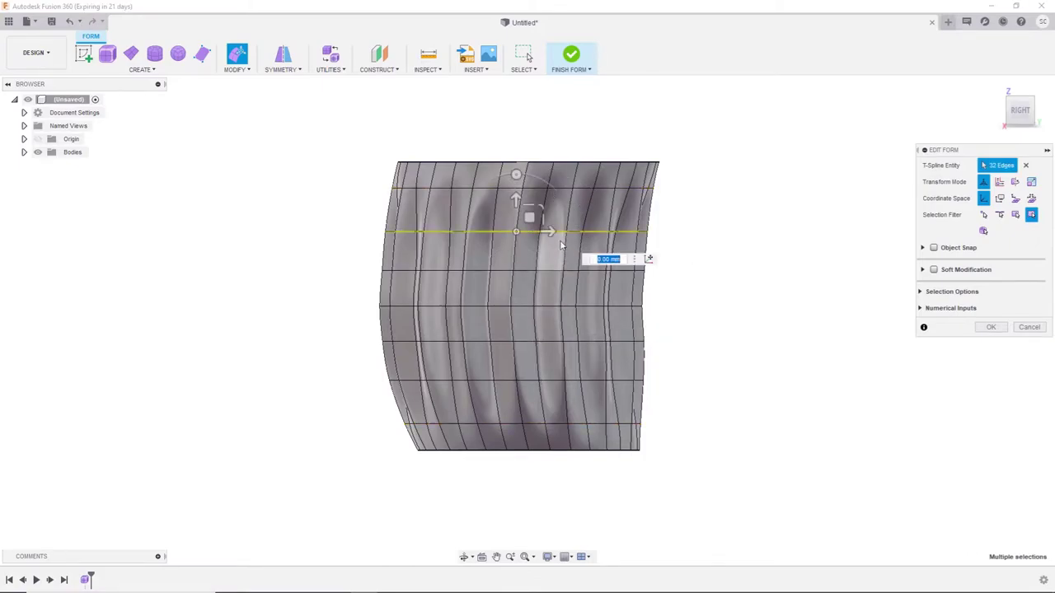
{"action": "left_click_drag", "start_coordinate": [546, 233], "coordinate": [543, 232]}
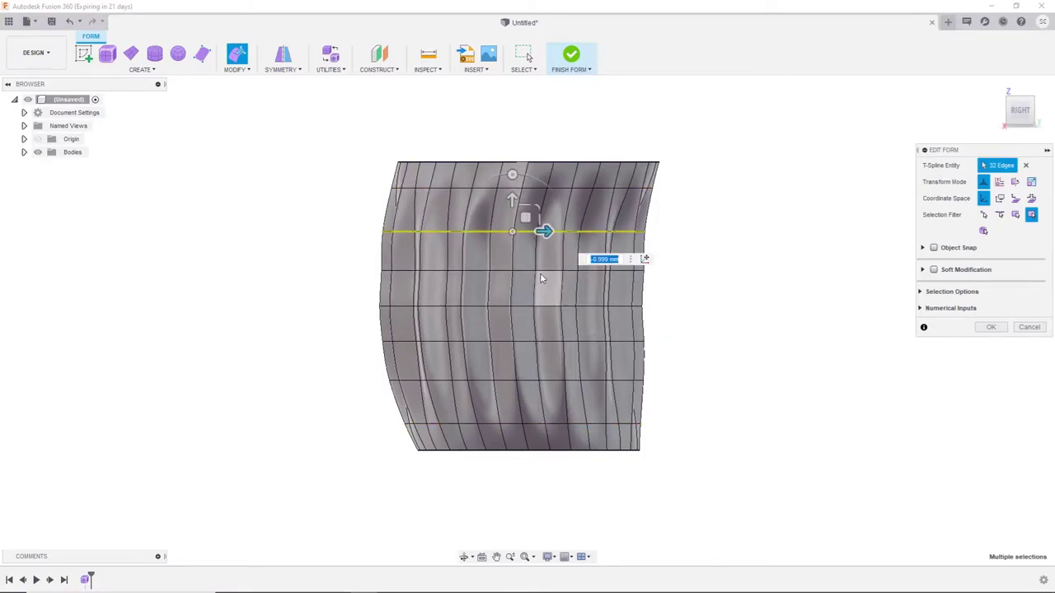
{"action": "left_click_drag", "start_coordinate": [548, 275], "coordinate": [553, 308]}
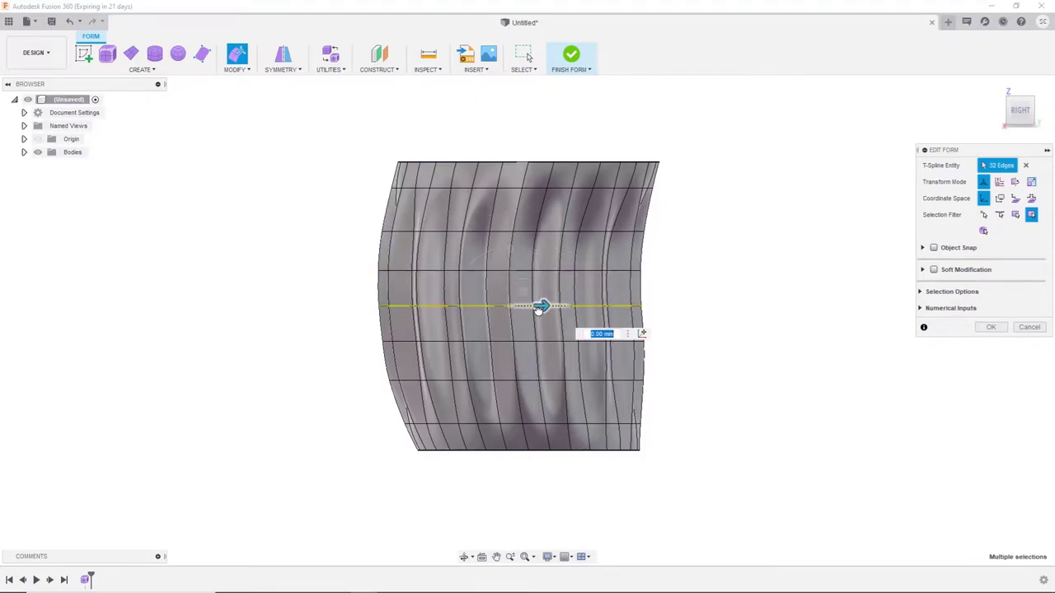
{"action": "left_click_drag", "start_coordinate": [539, 310], "coordinate": [536, 310]}
{"action": "left_click_drag", "start_coordinate": [544, 347], "coordinate": [537, 340]}
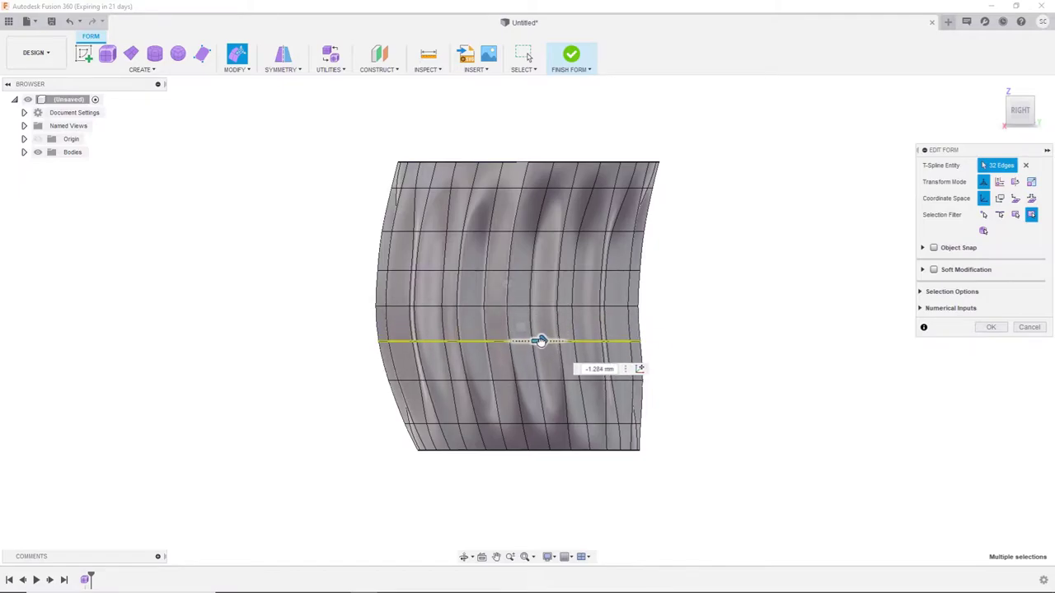
{"action": "left_click_drag", "start_coordinate": [537, 342], "coordinate": [543, 380]}
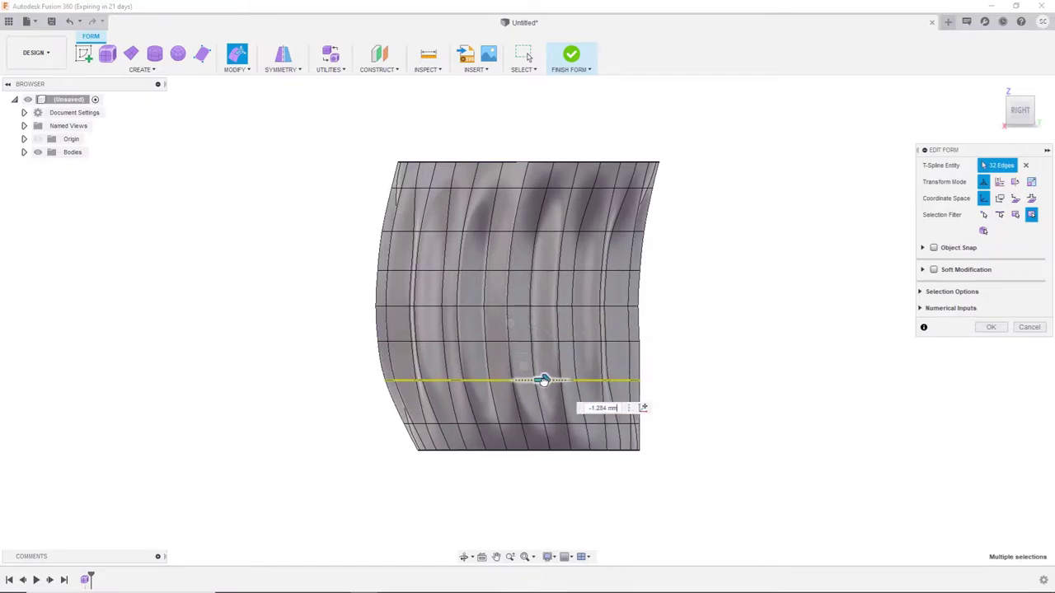
{"action": "key", "text": "ctrl+z"}
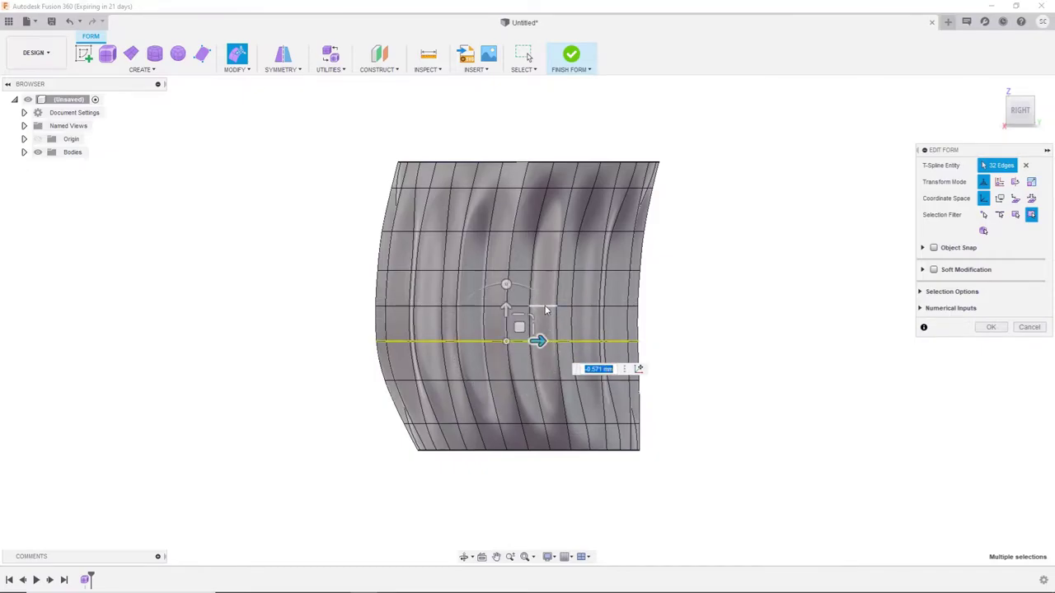
{"action": "left_click_drag", "start_coordinate": [537, 341], "coordinate": [536, 306]}
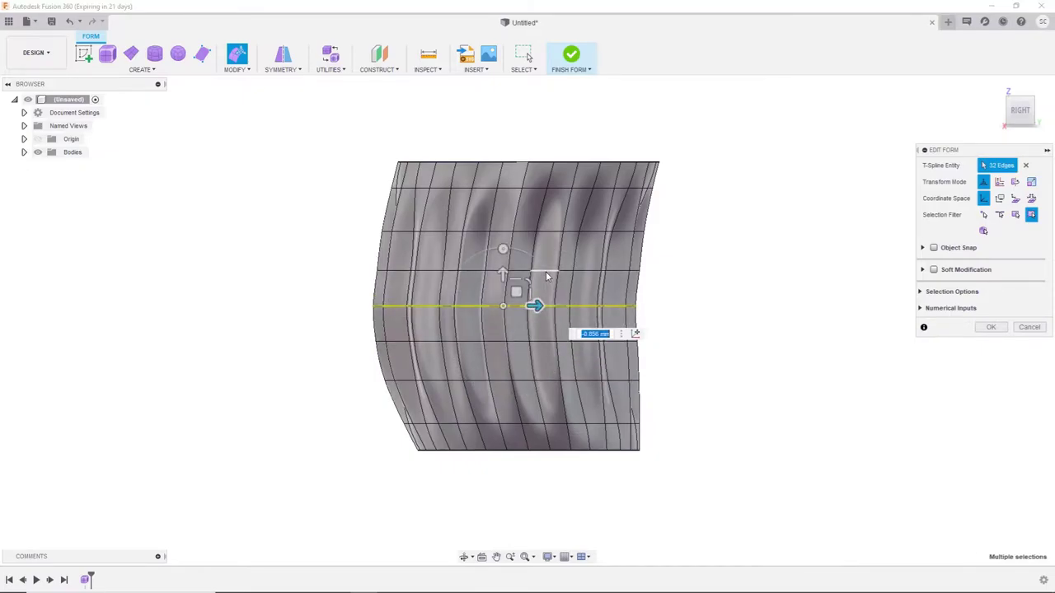
Make a final small offset on an upper loop and accept all edge loop edits
{"action": "double_click", "coordinate": [547, 273]}
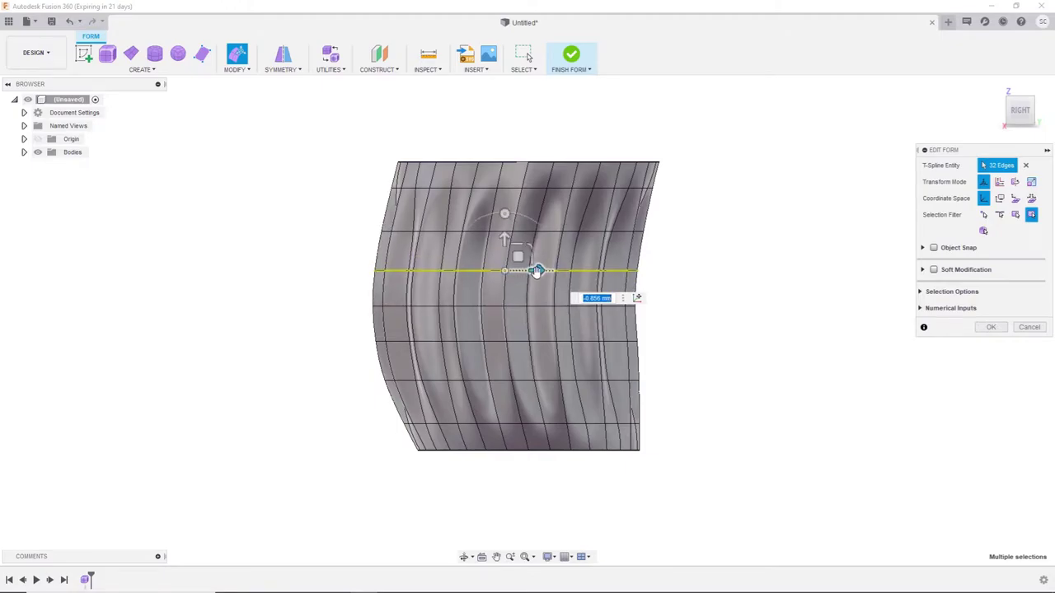
{"action": "double_click", "coordinate": [544, 232]}
{"action": "left_click_drag", "start_coordinate": [544, 232], "coordinate": [541, 233]}
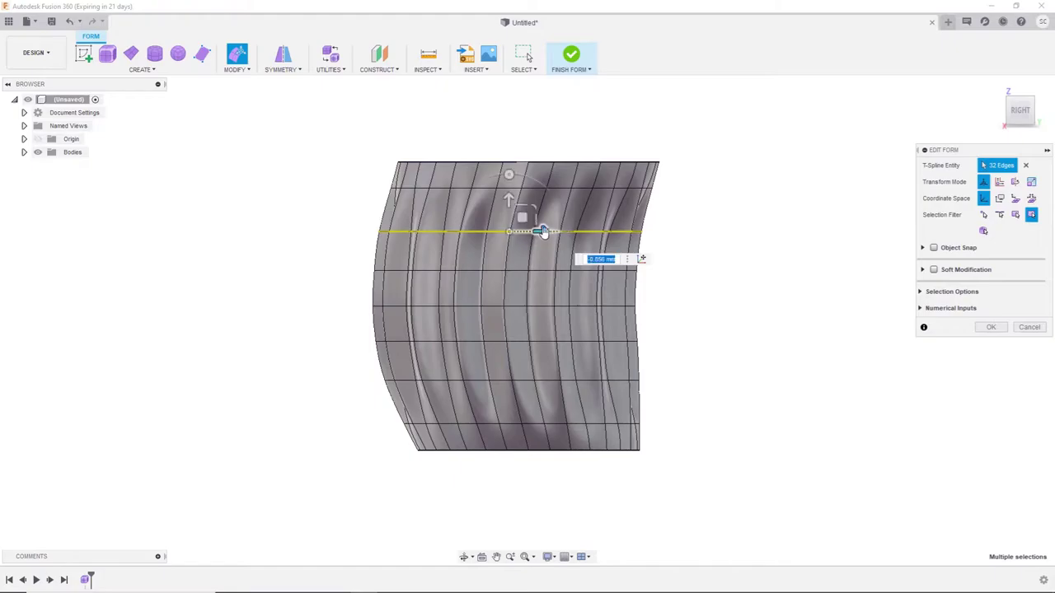
{"action": "left_click", "coordinate": [730, 359]}
{"action": "mouse_move", "coordinate": [730, 358]}
{"action": "middle_mouse_down", "text": "shift"}
{"action": "mouse_move", "coordinate": [648, 324]}
{"action": "mouse_move", "coordinate": [506, 304]}
{"action": "mouse_move", "coordinate": [567, 294]}
{"action": "mouse_move", "coordinate": [592, 320]}
{"action": "mouse_move", "coordinate": [561, 323]}
{"action": "mouse_move", "coordinate": [577, 305]}
{"action": "mouse_move", "coordinate": [593, 313]}
{"action": "middle_mouse_up", "text": "shift"}
{"action": "left_click", "coordinate": [981, 326]}
{"action": "mouse_move", "coordinate": [650, 266]}
{"action": "middle_mouse_down", "text": "shift"}
{"action": "mouse_move", "coordinate": [704, 309]}
{"action": "mouse_move", "coordinate": [715, 344]}
{"action": "mouse_move", "coordinate": [248, 99]}
{"action": "middle_mouse_up", "text": "shift"}
Thicken the wavy cup body by 2.50 mm with the No Edge thicken type
{"action": "left_click", "coordinate": [236, 69]}
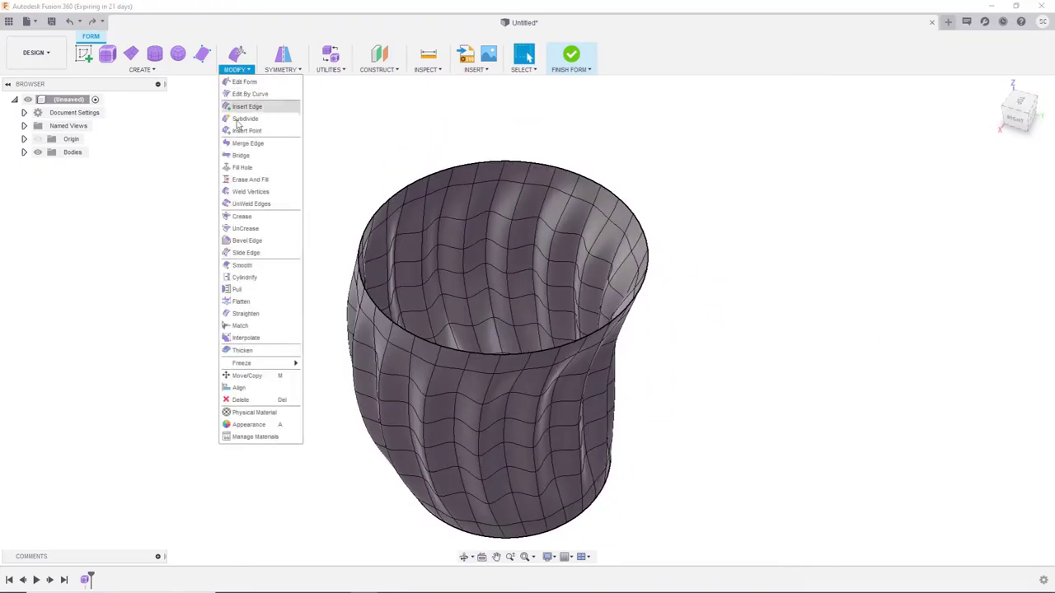
{"action": "left_click", "coordinate": [255, 351]}
{"action": "left_click", "coordinate": [487, 312]}
{"action": "left_click", "coordinate": [1001, 198]}
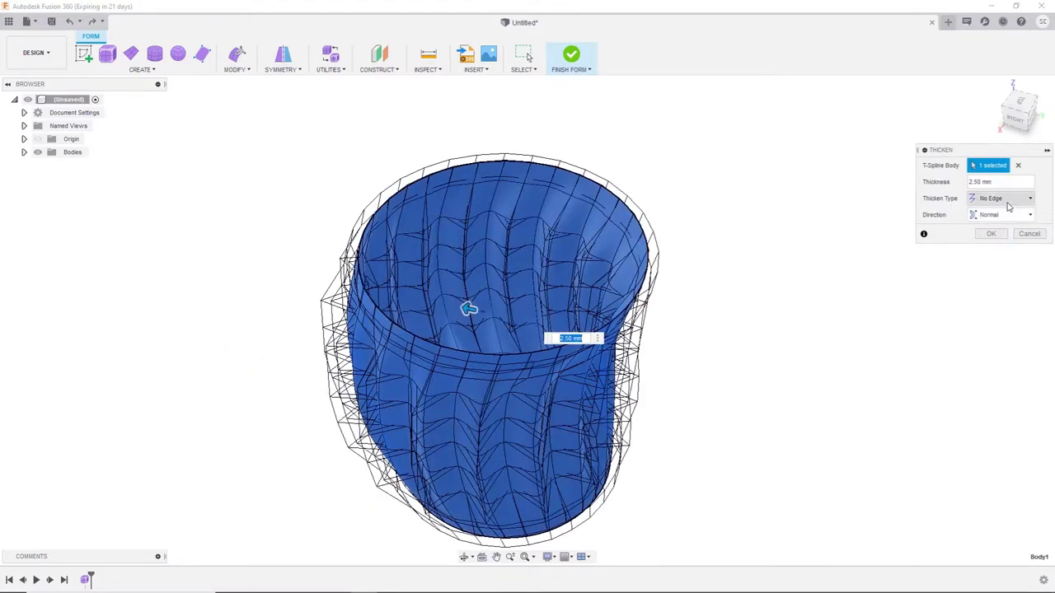
{"action": "left_click", "coordinate": [999, 237]}
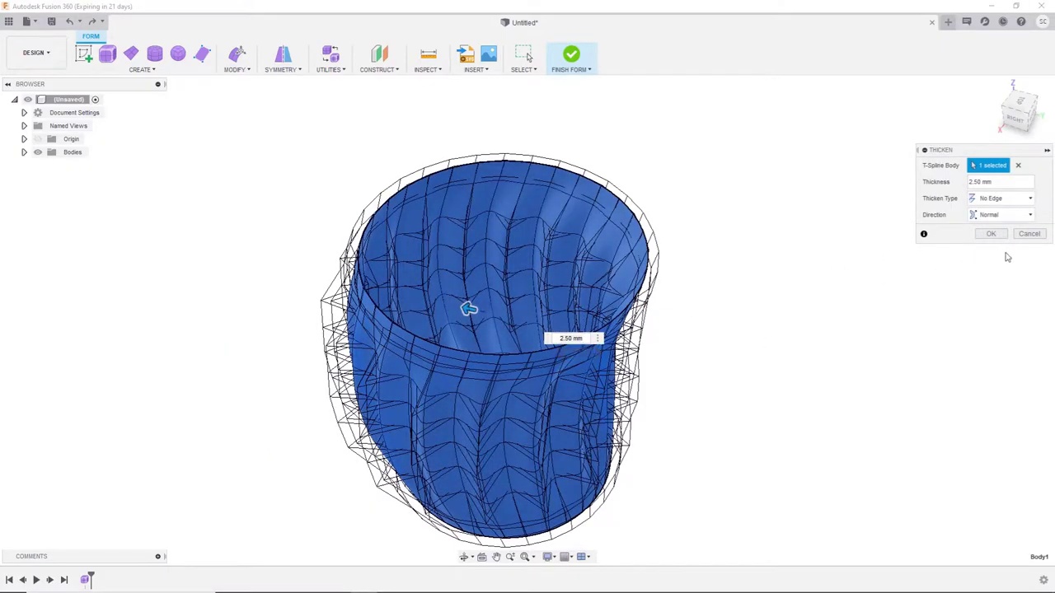
{"action": "left_click", "coordinate": [993, 234]}
{"action": "scroll", "coordinate": [742, 304], "scroll_direction": "down", "scroll_amount": 2}
{"action": "mouse_move", "coordinate": [703, 311]}
{"action": "middle_mouse_down", "text": "shift"}
{"action": "mouse_move", "coordinate": [662, 242]}
{"action": "mouse_move", "coordinate": [653, 249]}
{"action": "middle_mouse_up", "text": "shift"}
{"action": "left_click_drag", "start_coordinate": [653, 250], "coordinate": [651, 272]}
{"action": "key", "text": "Escape"}
{"action": "left_click", "coordinate": [1022, 109]}
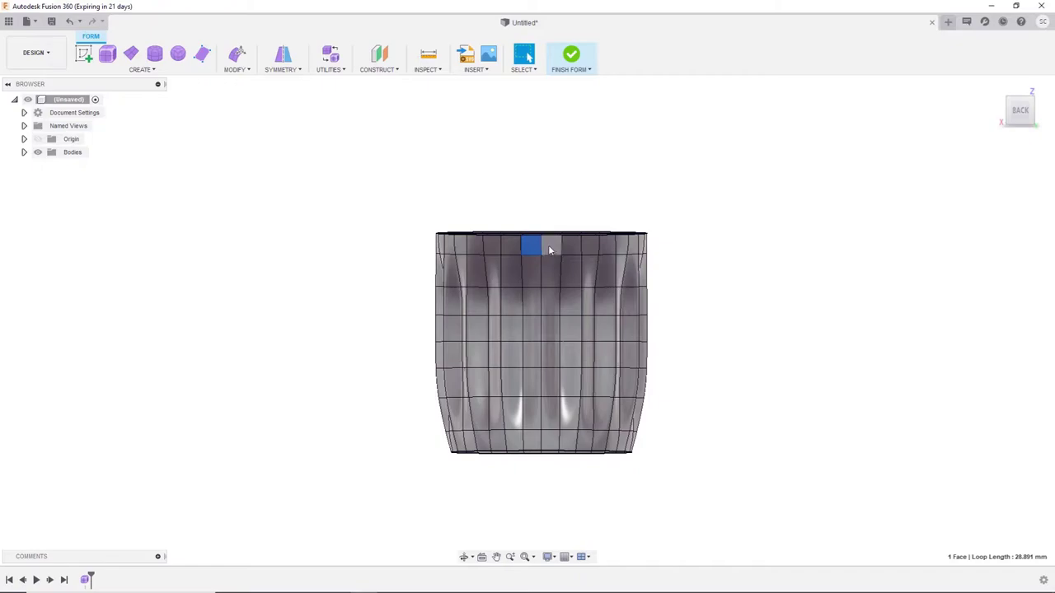
Pull the faces below the rim outward into a handle bump and select its two faces
{"action": "middle_click_drag", "start_coordinate": [593, 270], "coordinate": [666, 262], "text": "shift"}
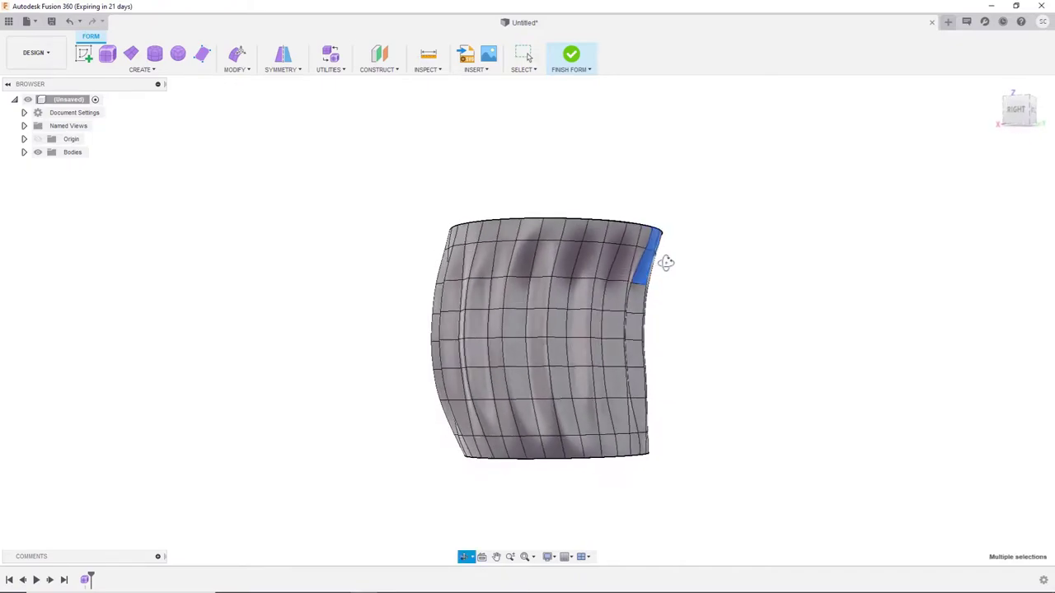
{"action": "middle_click_drag", "start_coordinate": [810, 168], "coordinate": [711, 195], "text": "shift"}
{"action": "key", "text": "e"}
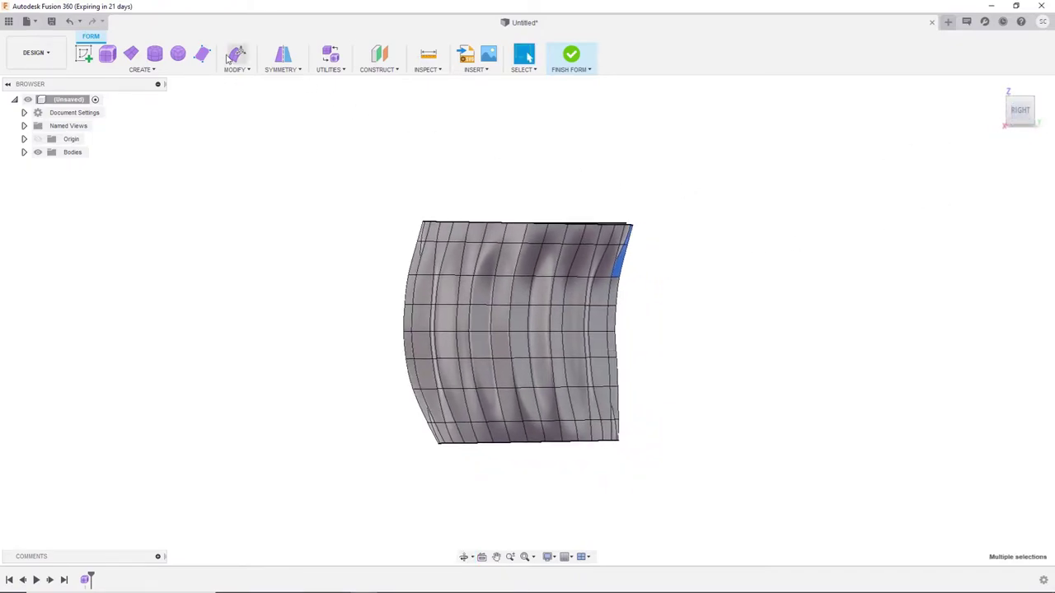
{"action": "left_click_drag", "start_coordinate": [637, 237], "coordinate": [654, 253]}
{"action": "left_click", "coordinate": [991, 327]}
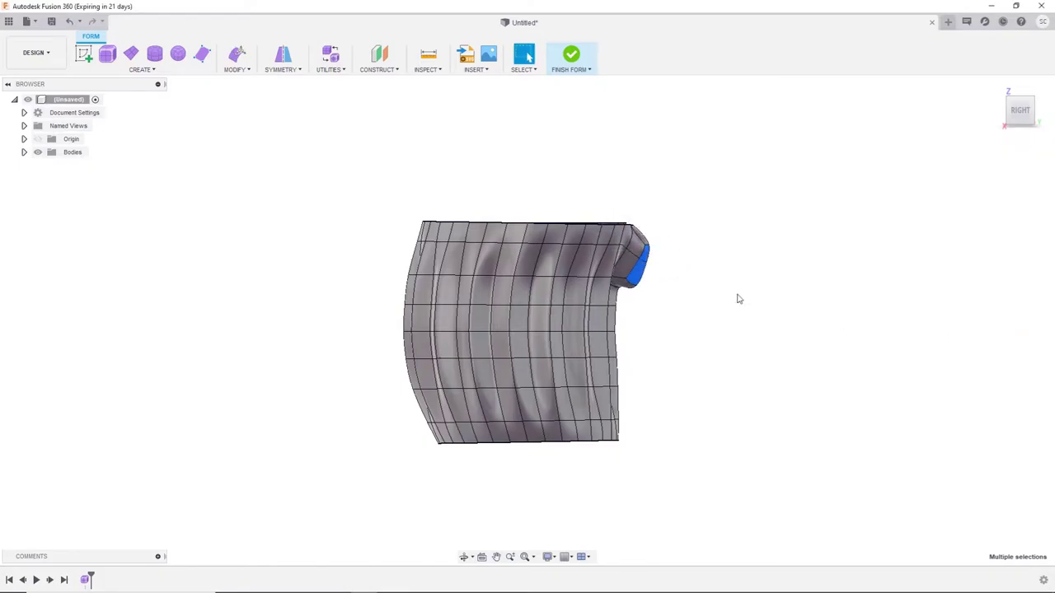
{"action": "mouse_move", "coordinate": [737, 299]}
{"action": "middle_mouse_down", "text": "shift"}
{"action": "mouse_move", "coordinate": [666, 308]}
{"action": "mouse_move", "coordinate": [560, 292]}
{"action": "middle_mouse_up", "text": "shift"}
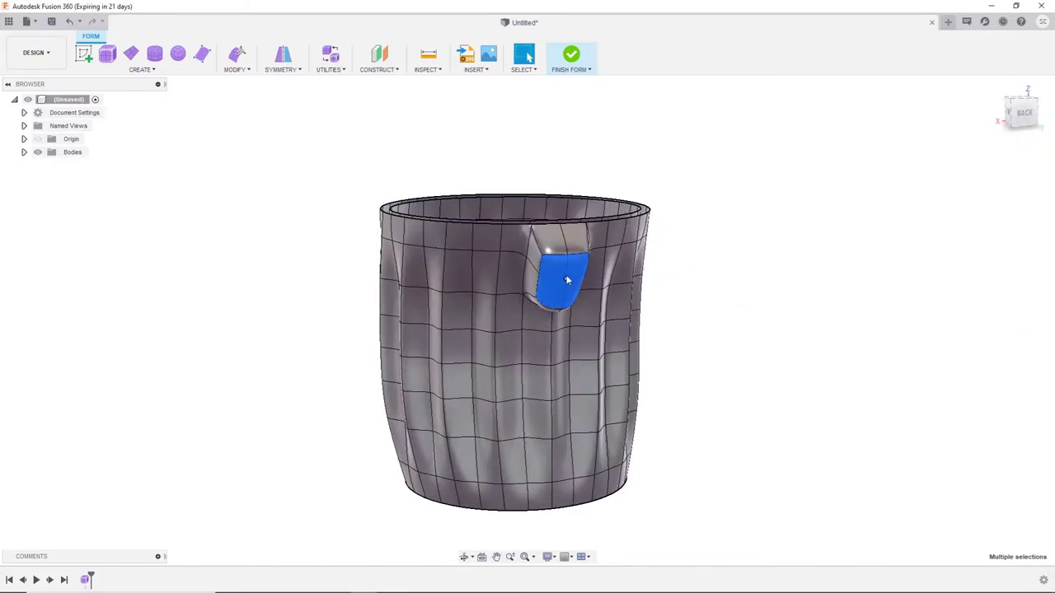
{"action": "left_click", "coordinate": [560, 271]}
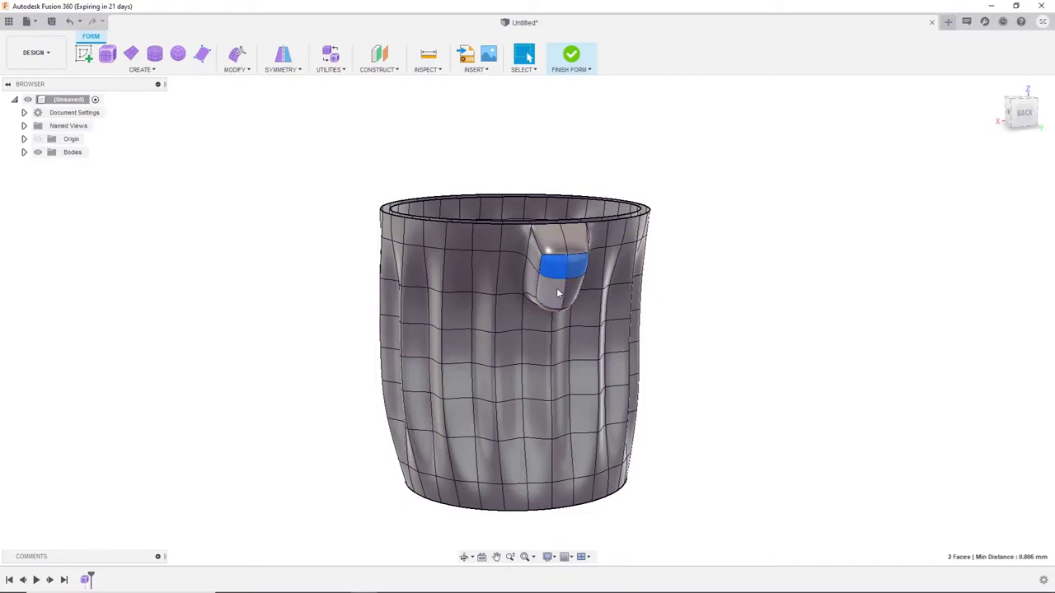
{"action": "left_click", "coordinate": [557, 292], "text": "shift"}
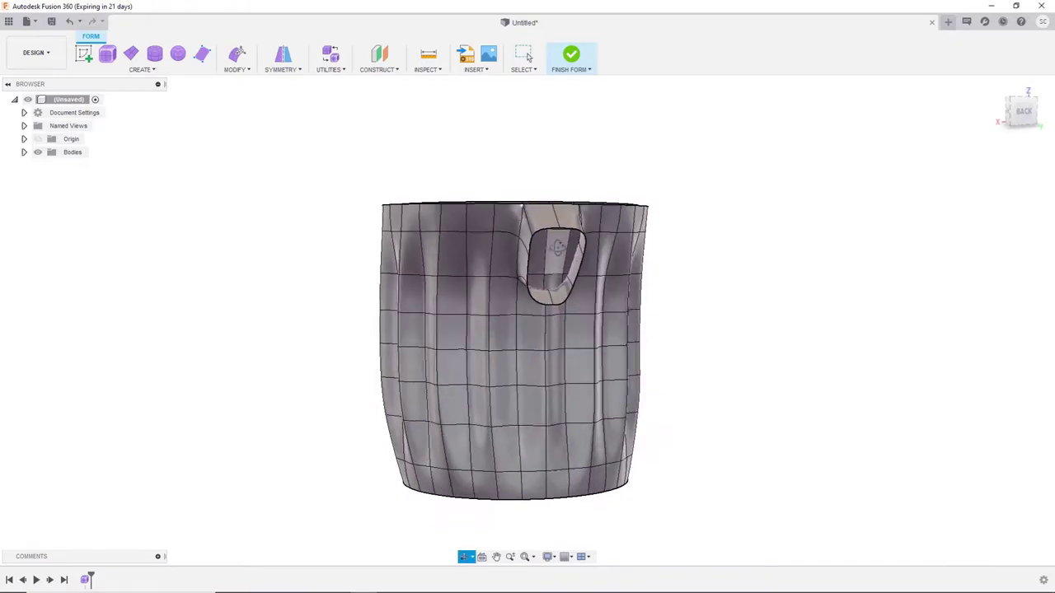
{"action": "middle_click_drag", "start_coordinate": [577, 294], "coordinate": [528, 56], "text": "shift"}
{"action": "middle_click_drag", "start_coordinate": [519, 346], "coordinate": [528, 346], "text": "shift"}
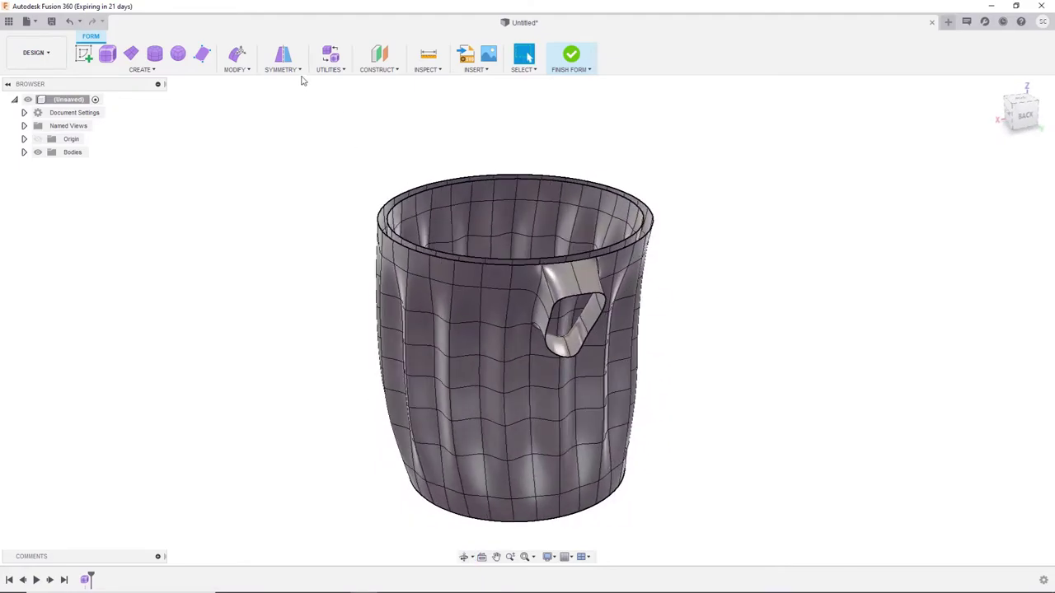
Apply internal mirror symmetry to the pair of handle faces
{"action": "left_click", "coordinate": [282, 56]}
{"action": "left_click", "coordinate": [547, 284]}
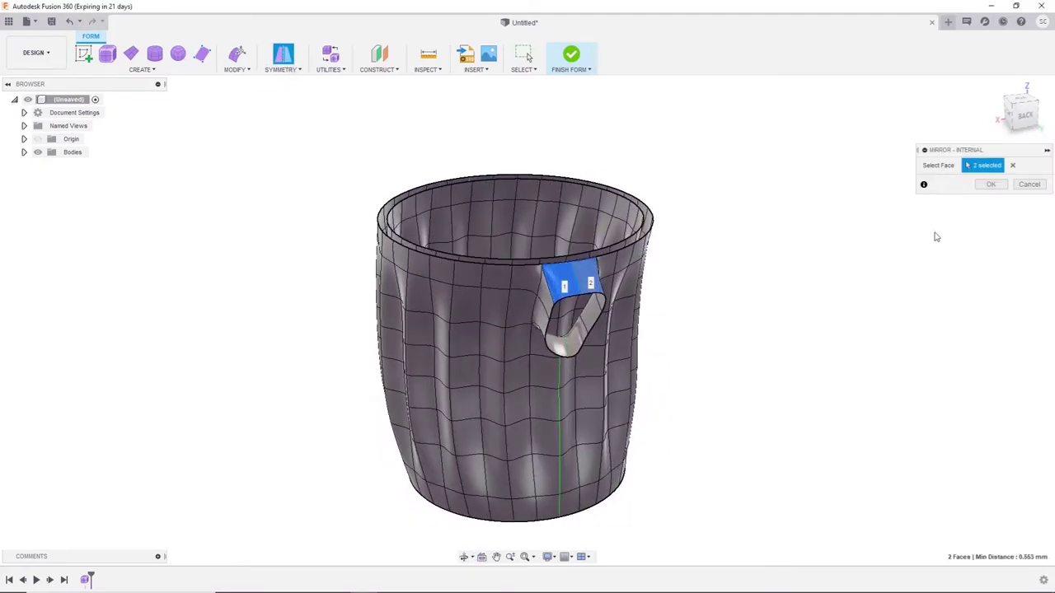
{"action": "left_click", "coordinate": [986, 186]}
{"action": "mouse_move", "coordinate": [799, 297]}
{"action": "middle_mouse_down", "text": "shift"}
{"action": "mouse_move", "coordinate": [601, 235]}
{"action": "mouse_move", "coordinate": [631, 258]}
{"action": "middle_mouse_up", "text": "shift"}
{"action": "scroll", "coordinate": [602, 235], "scroll_direction": "up", "scroll_amount": 5}
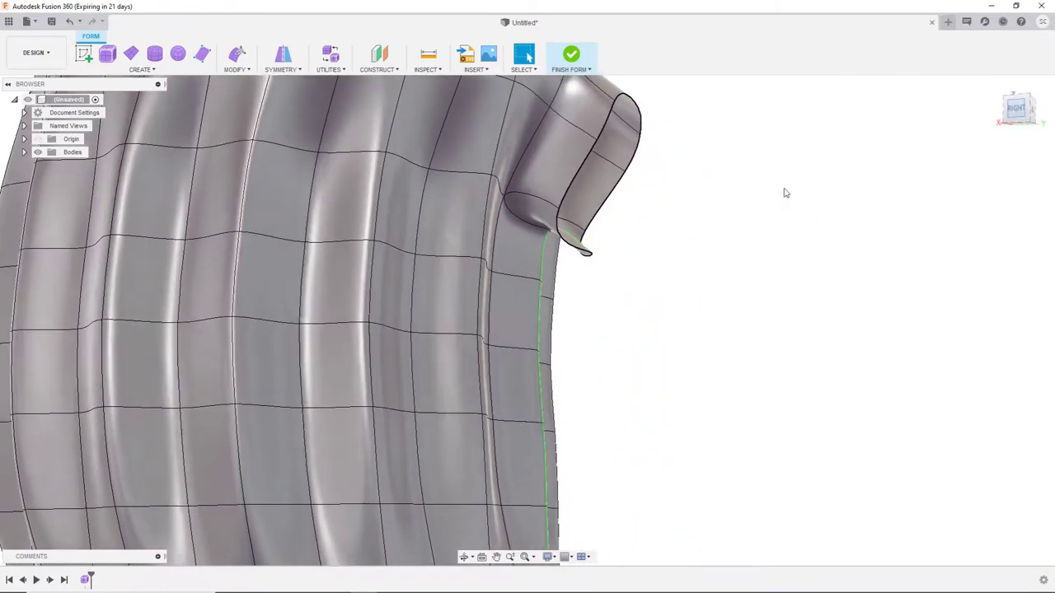
{"action": "mouse_move", "coordinate": [632, 198]}
{"action": "middle_mouse_down"}
{"action": "mouse_move", "coordinate": [691, 245]}
{"action": "mouse_move", "coordinate": [681, 260]}
{"action": "middle_mouse_up"}
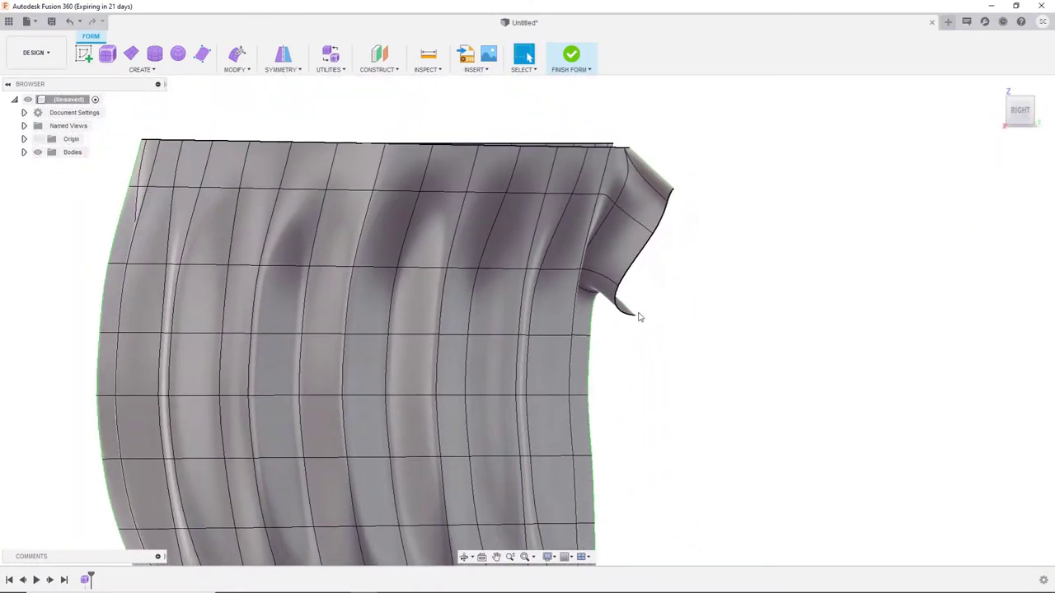
Move the vertices where the handle meets the wall to reshape the junction
{"action": "left_click", "coordinate": [237, 54]}
{"action": "mouse_move", "coordinate": [642, 301]}
{"action": "left_mouse_down"}
{"action": "mouse_move", "coordinate": [607, 278]}
{"action": "mouse_move", "coordinate": [645, 300]}
{"action": "left_mouse_up"}
{"action": "scroll", "coordinate": [613, 288], "scroll_direction": "up", "scroll_amount": 2}
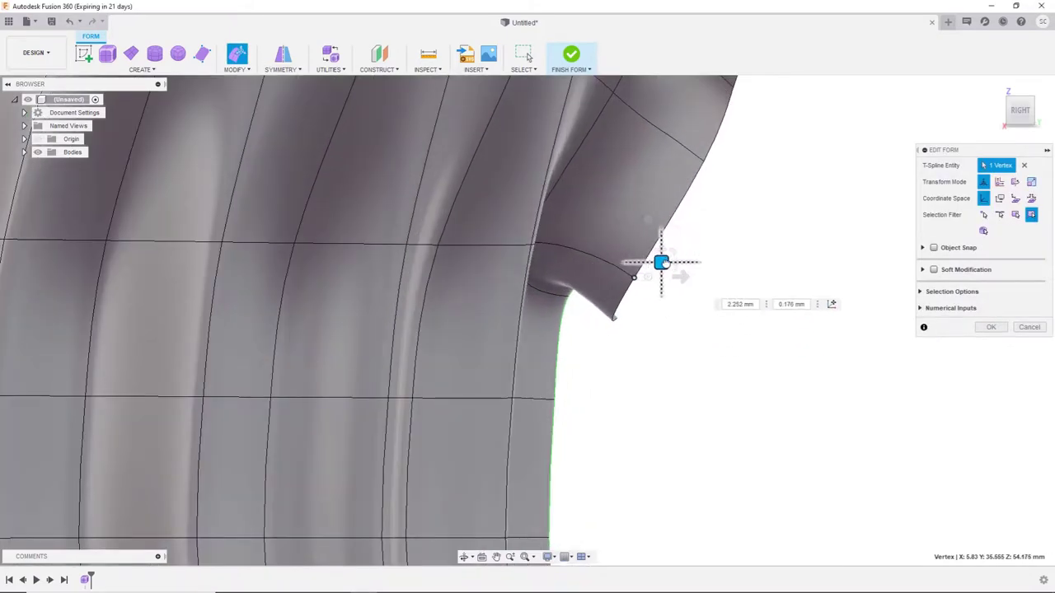
{"action": "middle_click_drag", "start_coordinate": [645, 300], "coordinate": [668, 287], "text": "shift"}
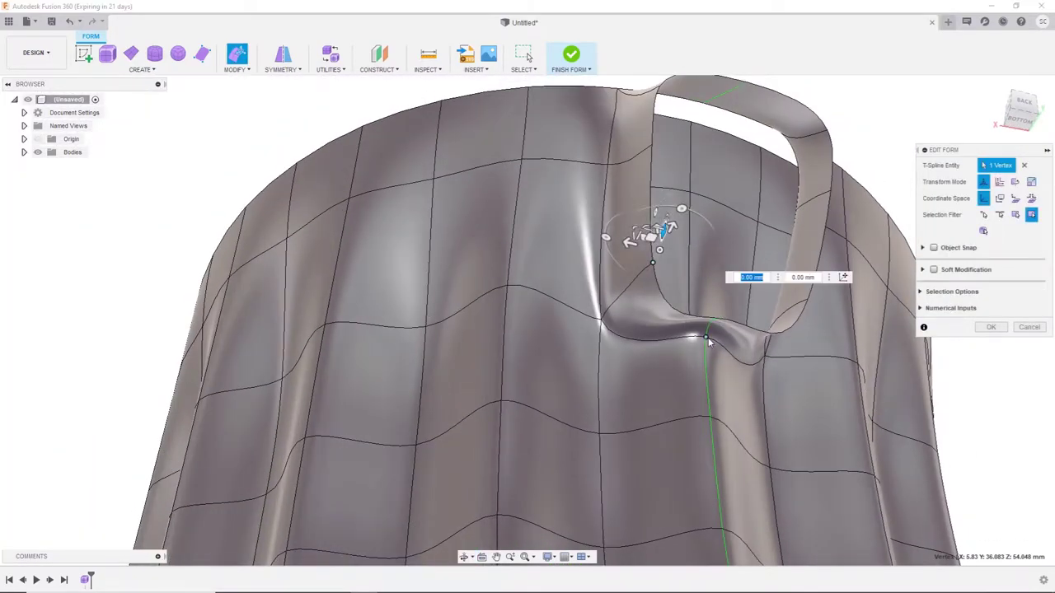
{"action": "left_click", "coordinate": [725, 346], "text": "shift"}
{"action": "middle_click_drag", "start_coordinate": [725, 346], "coordinate": [1000, 110], "text": "shift"}
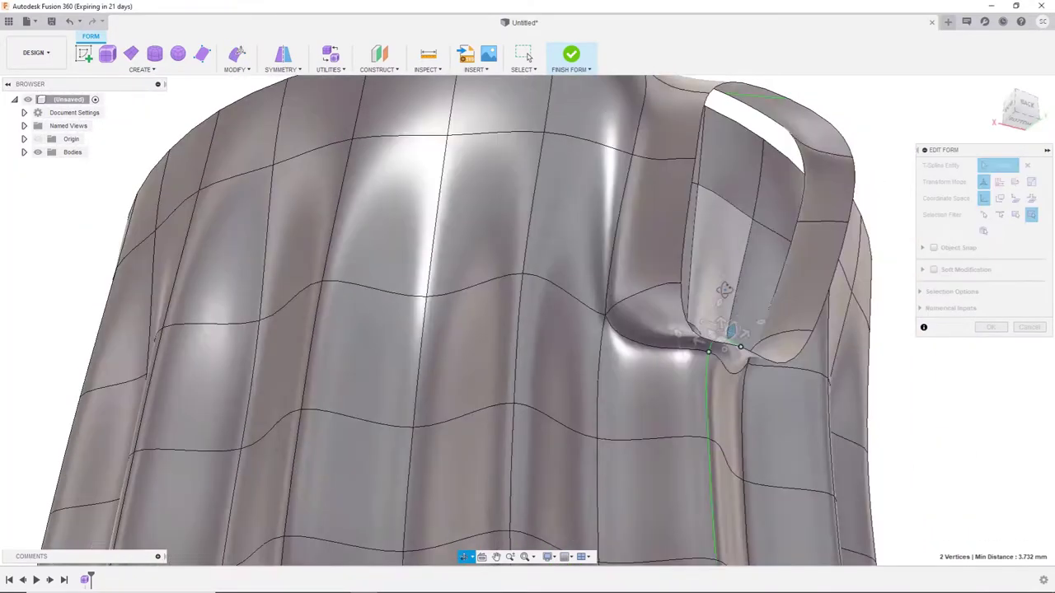
{"action": "left_click", "coordinate": [1014, 107]}
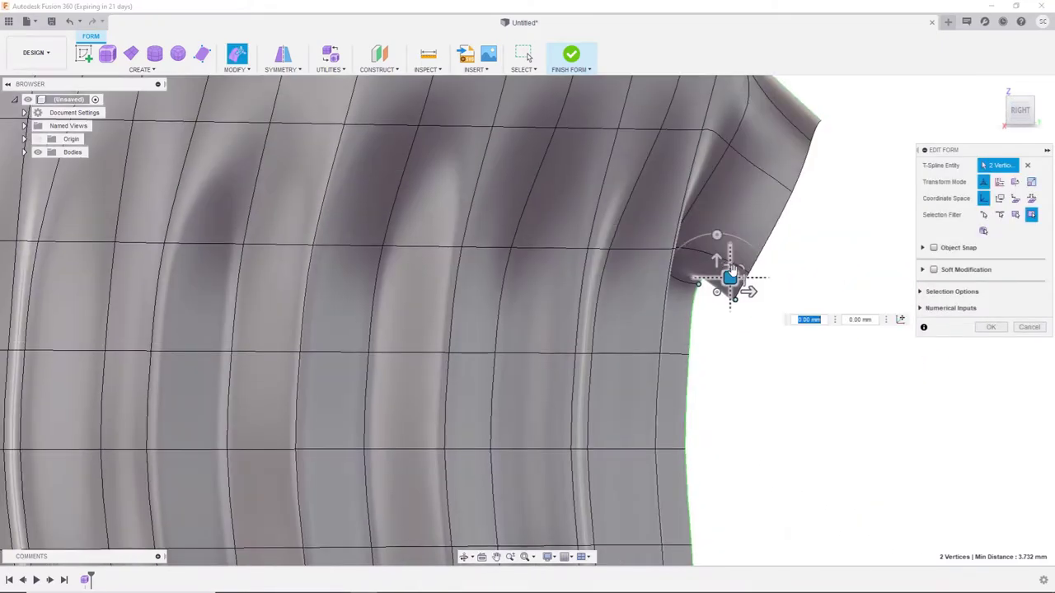
{"action": "left_click_drag", "start_coordinate": [730, 278], "coordinate": [723, 316]}
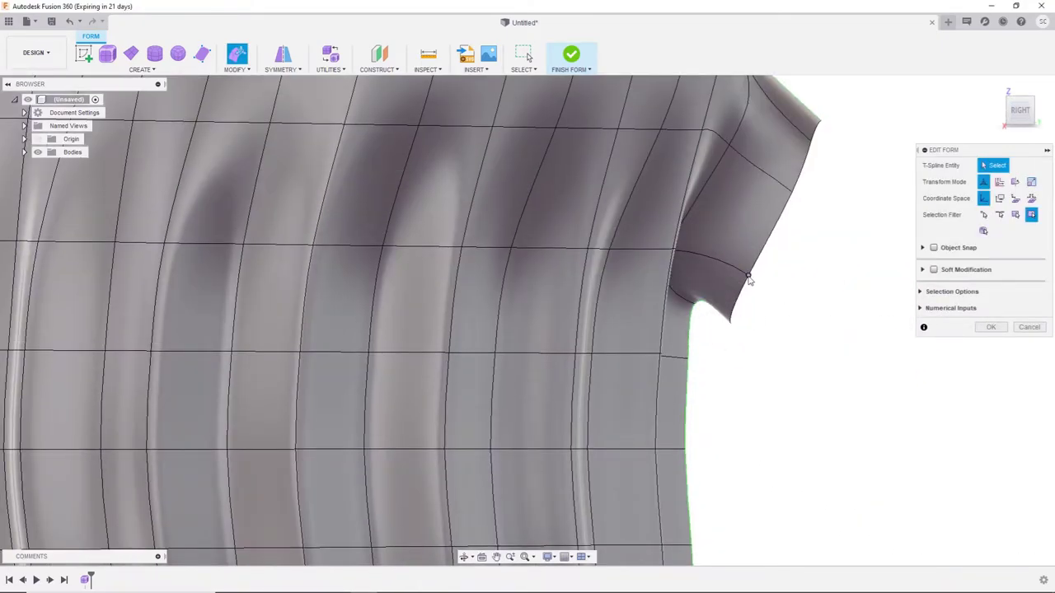
{"action": "left_click_drag", "start_coordinate": [732, 322], "coordinate": [739, 284]}
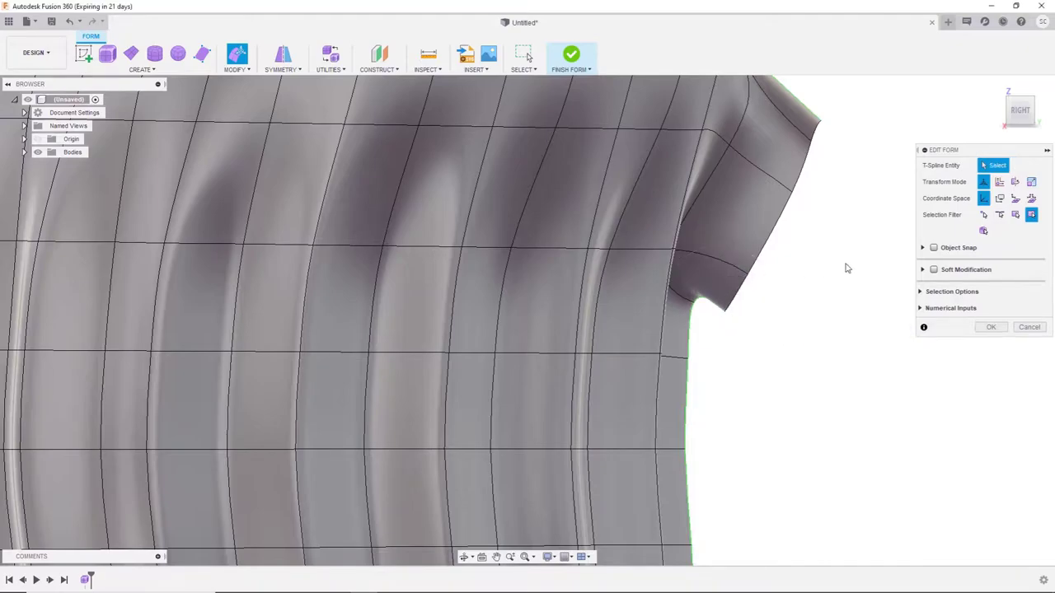
Move the vertex at the handle's top up and outward
{"action": "middle_click_drag", "start_coordinate": [846, 266], "coordinate": [700, 330]}
{"action": "left_click", "coordinate": [767, 211]}
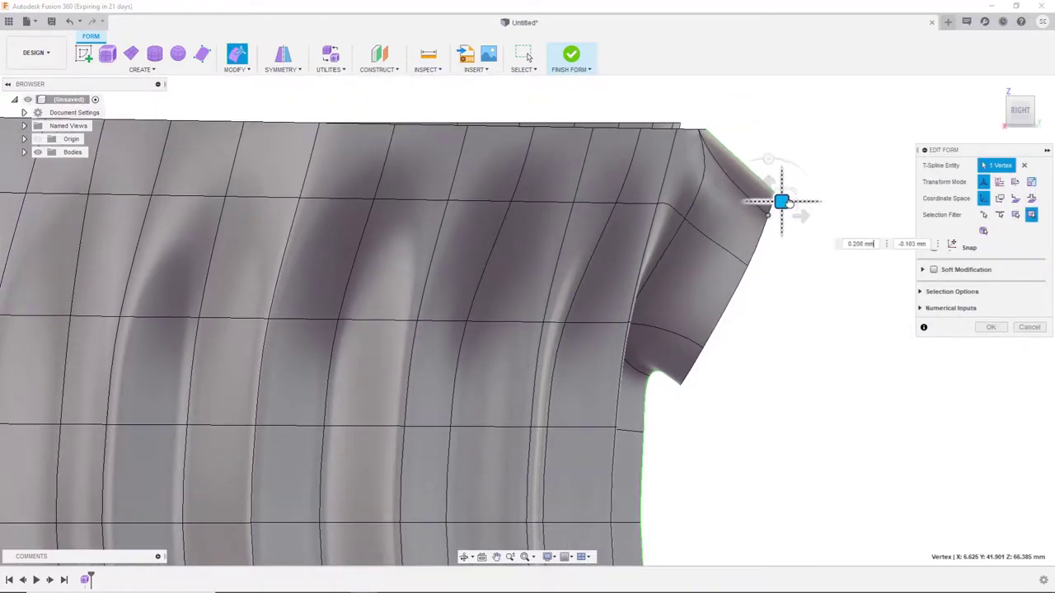
{"action": "left_click_drag", "start_coordinate": [776, 197], "coordinate": [789, 209]}
{"action": "left_click", "coordinate": [781, 200]}
{"action": "left_click", "coordinate": [781, 200]}
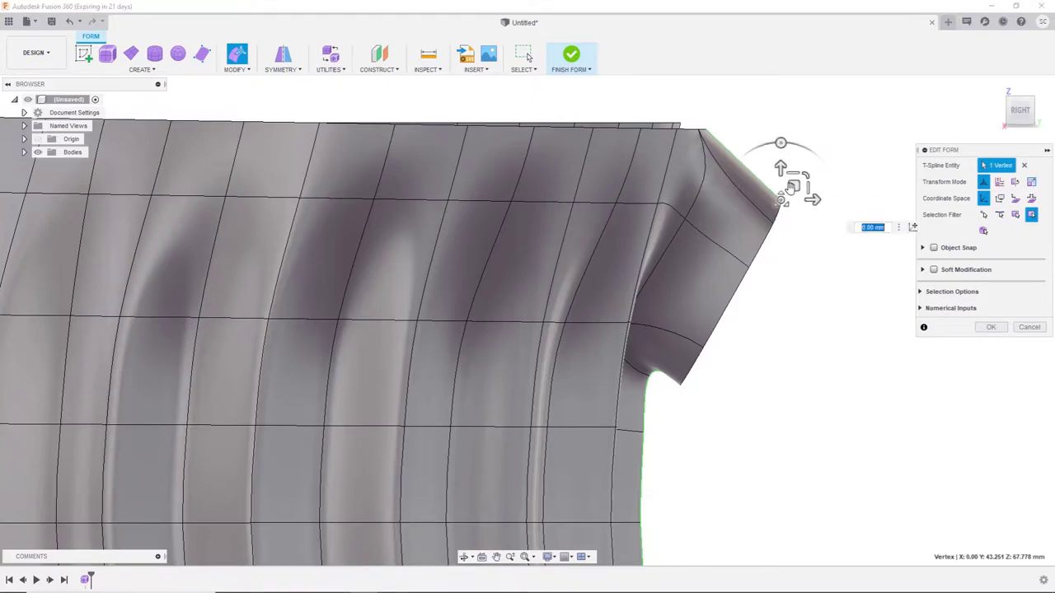
Select the handle-end edge loop and push it further outward from the mug
{"action": "middle_click_drag", "start_coordinate": [796, 266], "coordinate": [763, 209], "text": "shift"}
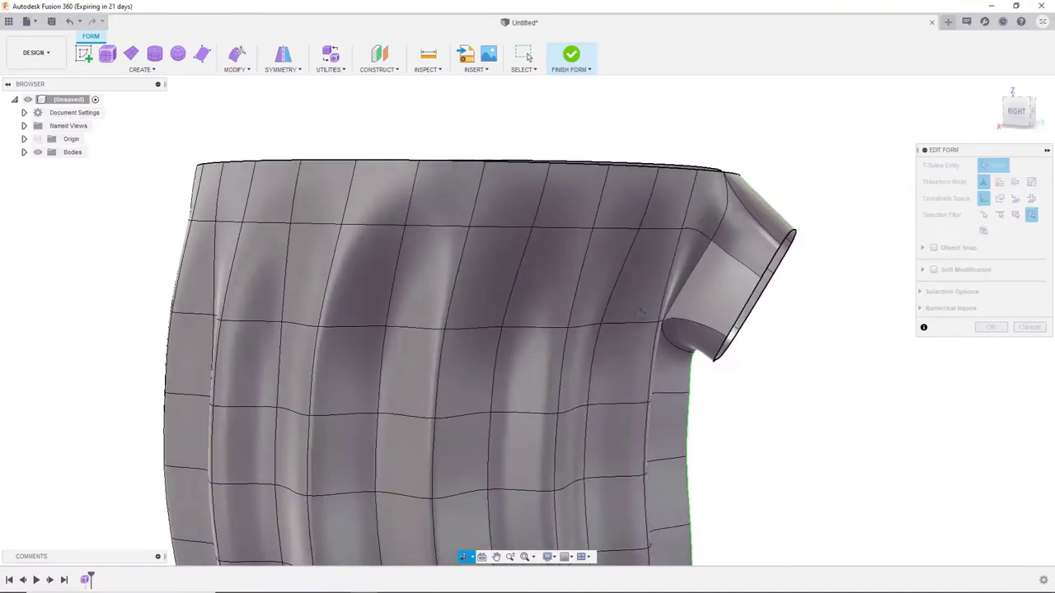
{"action": "double_click", "coordinate": [764, 211]}
{"action": "mouse_move", "coordinate": [701, 233]}
{"action": "middle_mouse_down", "text": "shift"}
{"action": "mouse_move", "coordinate": [994, 152]}
{"action": "mouse_move", "coordinate": [753, 271]}
{"action": "middle_mouse_up", "text": "shift"}
{"action": "mouse_move", "coordinate": [753, 272]}
{"action": "left_mouse_down"}
{"action": "mouse_move", "coordinate": [752, 284]}
{"action": "mouse_move", "coordinate": [757, 273]}
{"action": "left_mouse_up"}
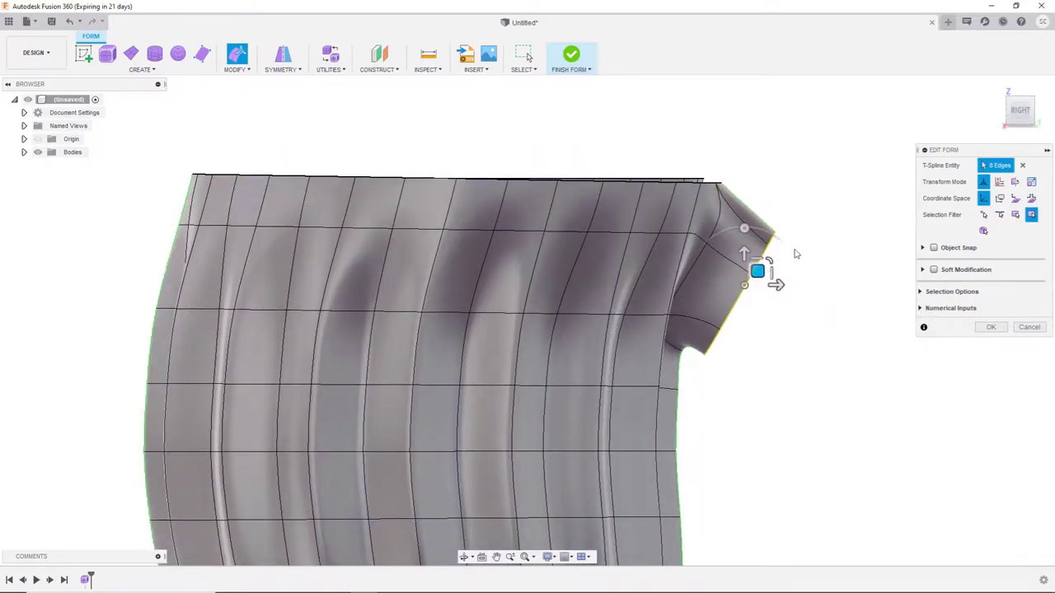
{"action": "double_click", "coordinate": [758, 274]}
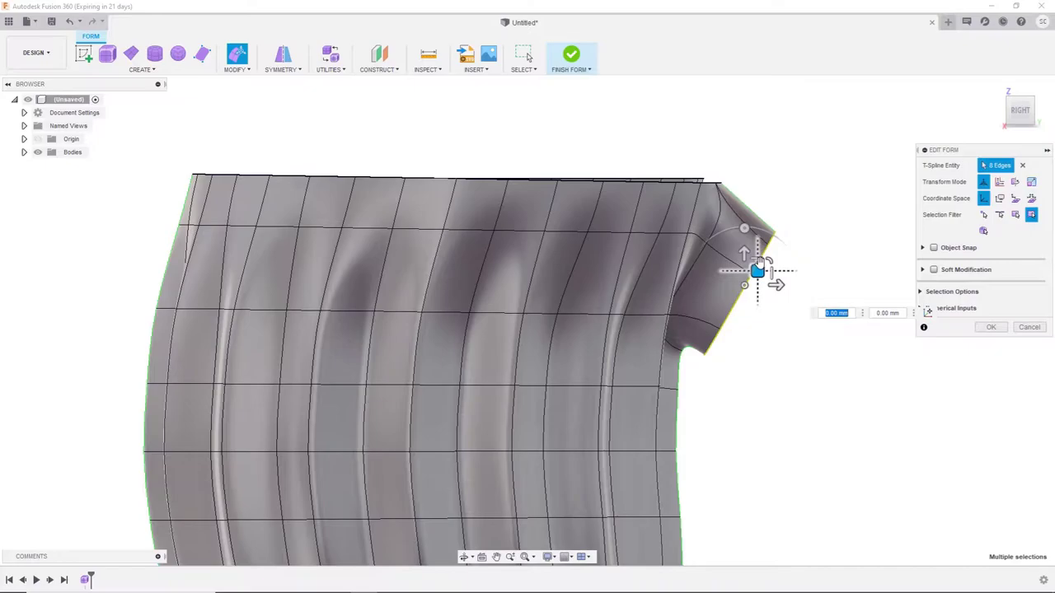
{"action": "scroll", "coordinate": [758, 270], "scroll_direction": "up", "scroll_amount": 3}
{"action": "left_click_drag", "start_coordinate": [741, 284], "coordinate": [758, 305]}
{"action": "scroll", "coordinate": [758, 306], "scroll_direction": "down", "scroll_amount": 5}
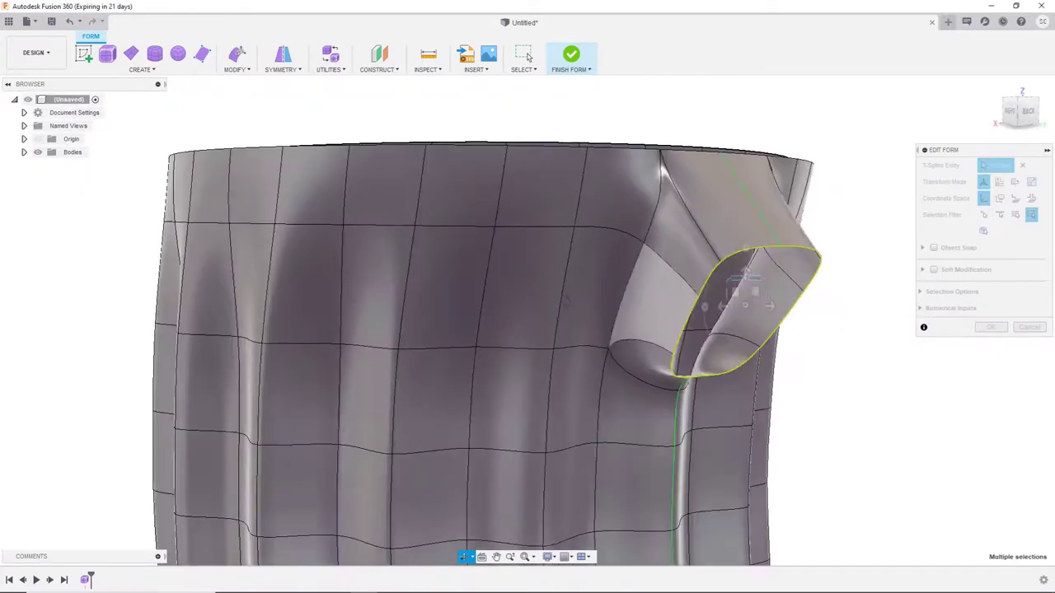
Scale the handle opening down and shift it outward and up, then commit the edit
{"action": "mouse_move", "coordinate": [626, 288]}
{"action": "middle_mouse_down", "text": "shift"}
{"action": "mouse_move", "coordinate": [565, 266]}
{"action": "mouse_move", "coordinate": [551, 280]}
{"action": "middle_mouse_up", "text": "shift"}
{"action": "left_click", "coordinate": [716, 262]}
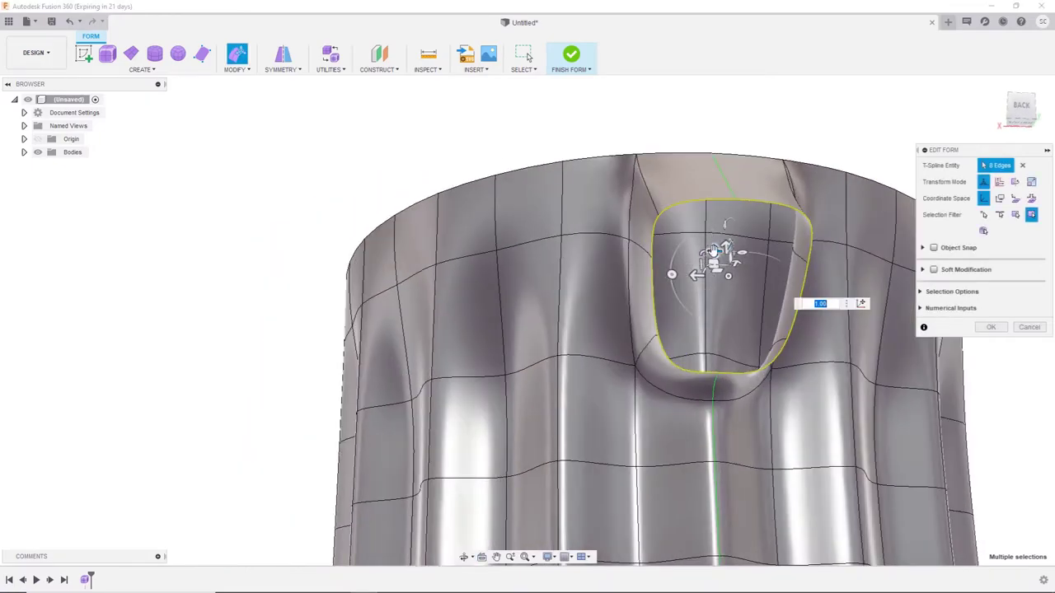
{"action": "left_click_drag", "start_coordinate": [714, 251], "coordinate": [711, 243]}
{"action": "mouse_move", "coordinate": [711, 242]}
{"action": "middle_mouse_down", "text": "shift"}
{"action": "mouse_move", "coordinate": [583, 323]}
{"action": "mouse_move", "coordinate": [884, 232]}
{"action": "middle_mouse_up", "text": "shift"}
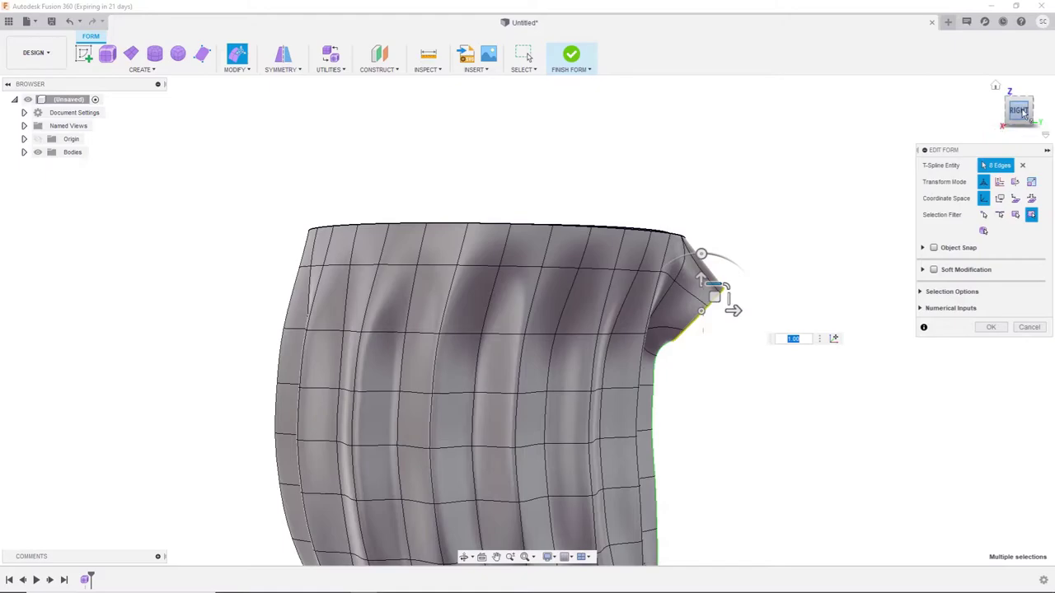
{"action": "left_click", "coordinate": [1020, 111]}
{"action": "left_click_drag", "start_coordinate": [714, 294], "coordinate": [721, 295]}
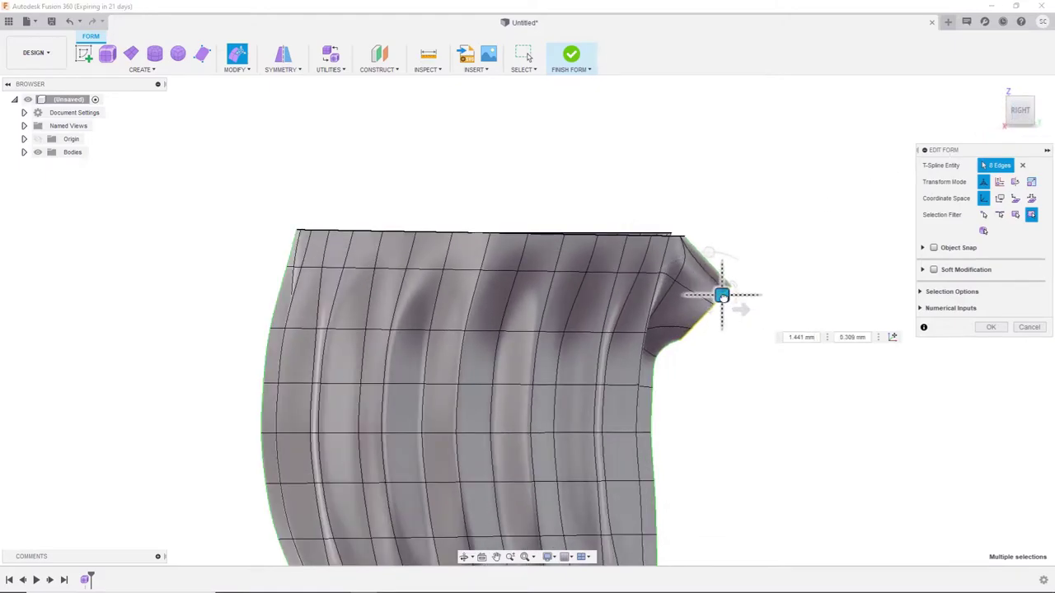
{"action": "scroll", "coordinate": [722, 295], "scroll_direction": "down", "scroll_amount": 1}
{"action": "middle_click_drag", "start_coordinate": [721, 295], "coordinate": [669, 226]}
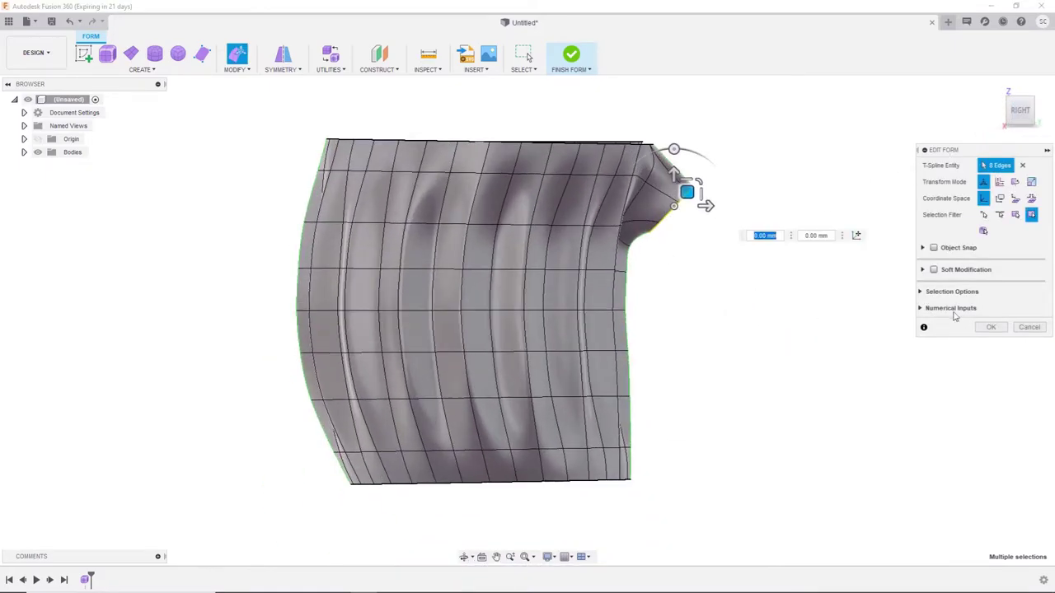
{"action": "key", "text": "Return"}
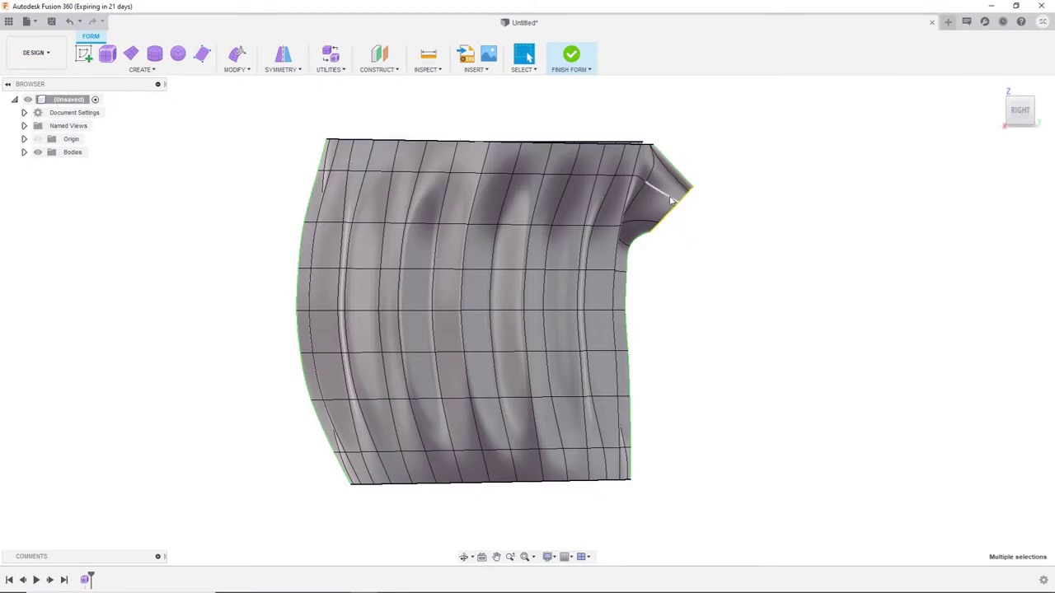
Stretch the handle end further out and rotate it slightly downward
{"action": "left_click", "coordinate": [236, 54]}
{"action": "left_click_drag", "start_coordinate": [683, 189], "coordinate": [708, 224]}
{"action": "scroll", "coordinate": [709, 227], "scroll_direction": "up", "scroll_amount": 2}
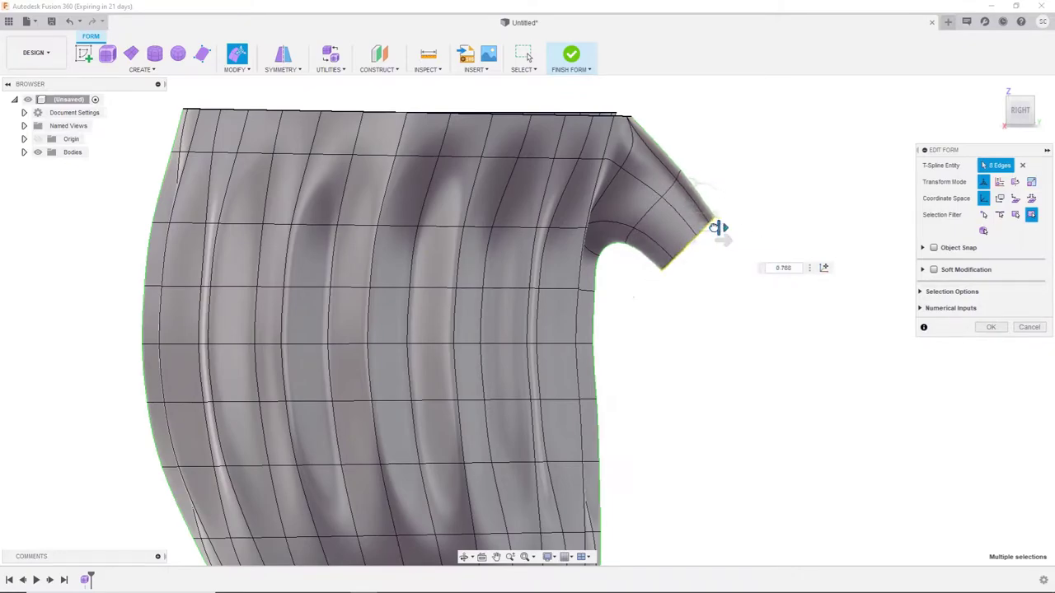
{"action": "left_click_drag", "start_coordinate": [691, 183], "coordinate": [705, 202]}
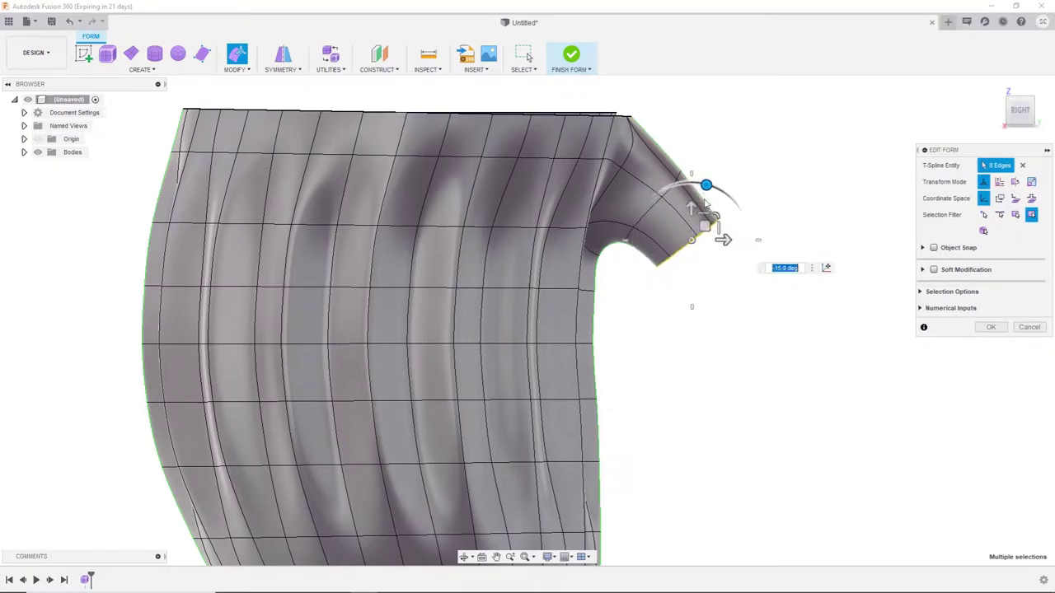
{"action": "left_click", "coordinate": [990, 327]}
Move and rotate the handle's open end downward so the handle curls into a hook
{"action": "key", "text": "Return"}
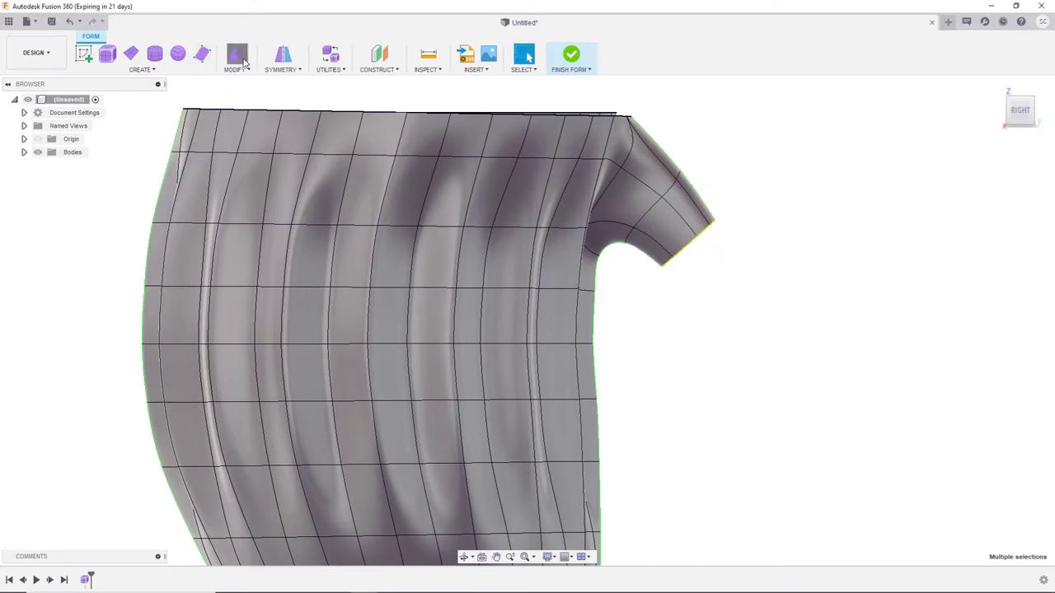
{"action": "left_click_drag", "start_coordinate": [706, 230], "coordinate": [723, 271]}
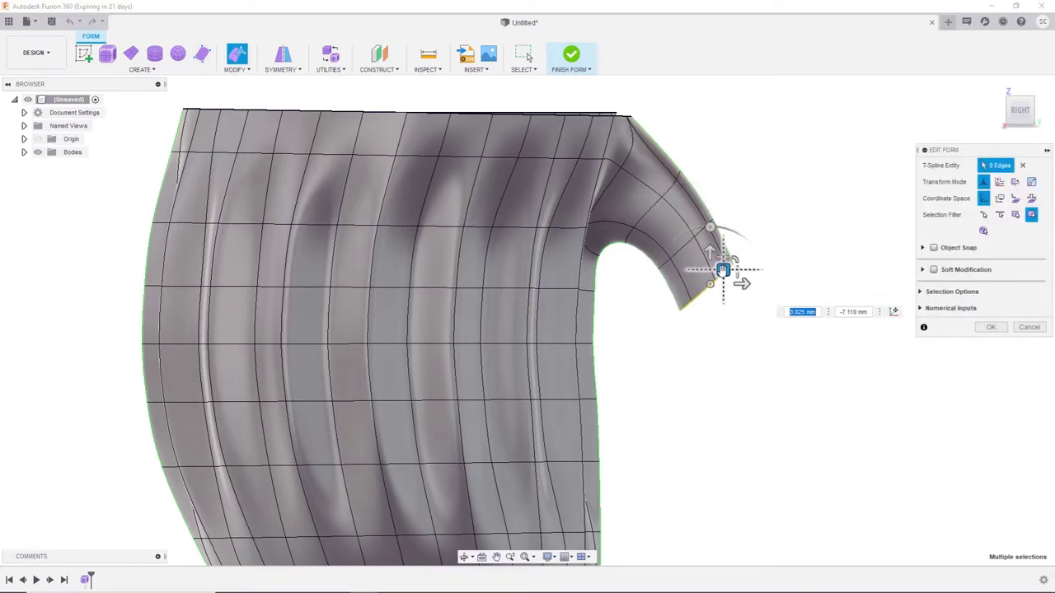
{"action": "left_click_drag", "start_coordinate": [710, 229], "coordinate": [711, 227]}
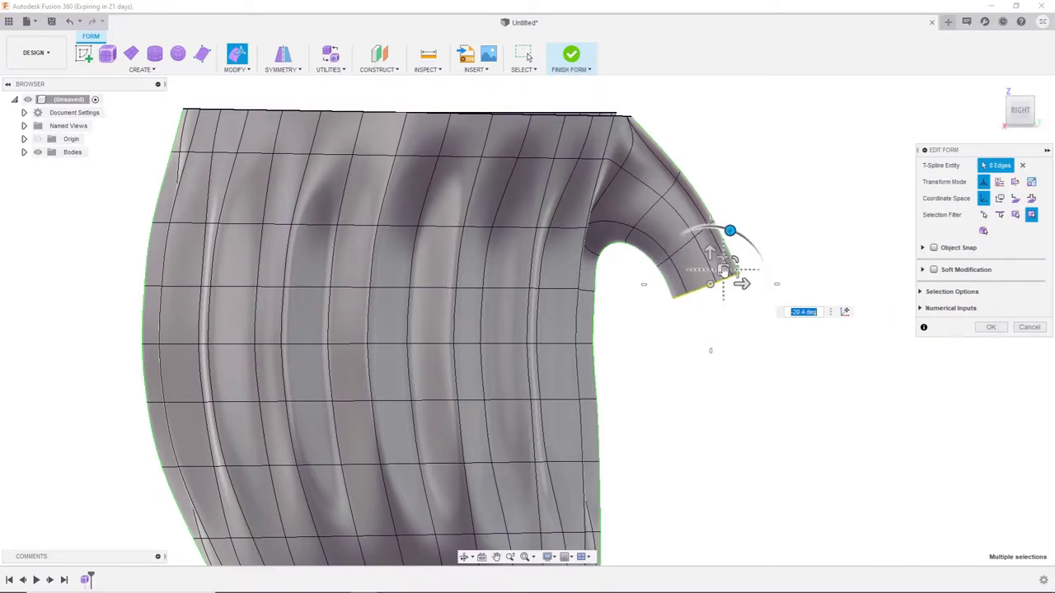
{"action": "left_click_drag", "start_coordinate": [722, 268], "coordinate": [726, 329]}
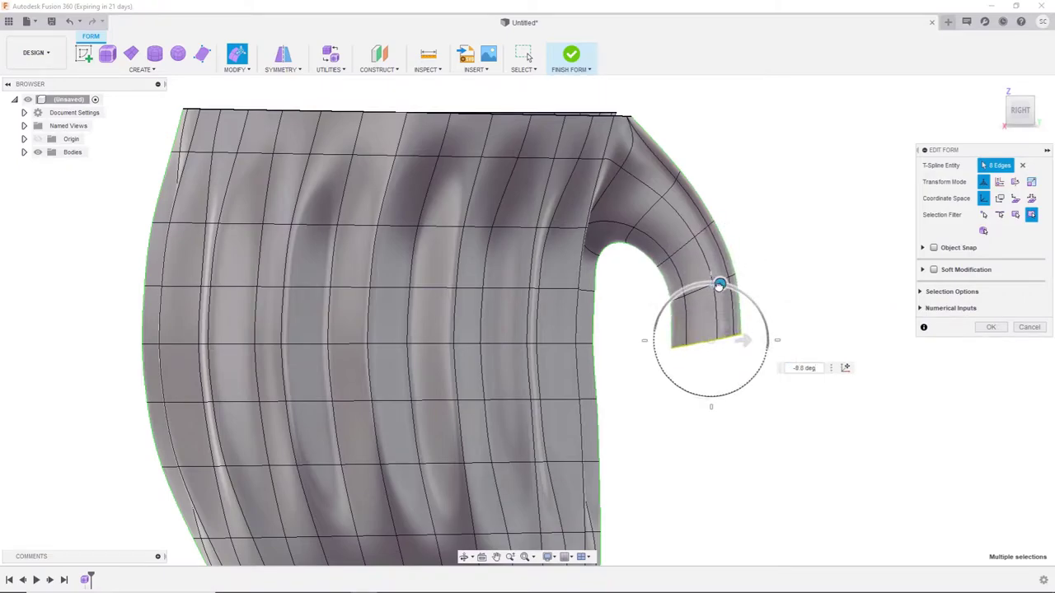
{"action": "left_click_drag", "start_coordinate": [720, 284], "coordinate": [717, 370]}
{"action": "left_click", "coordinate": [989, 328]}
{"action": "mouse_move", "coordinate": [760, 343]}
{"action": "middle_mouse_down", "text": "shift"}
{"action": "mouse_move", "coordinate": [673, 375]}
{"action": "mouse_move", "coordinate": [570, 340]}
{"action": "middle_mouse_up", "text": "shift"}
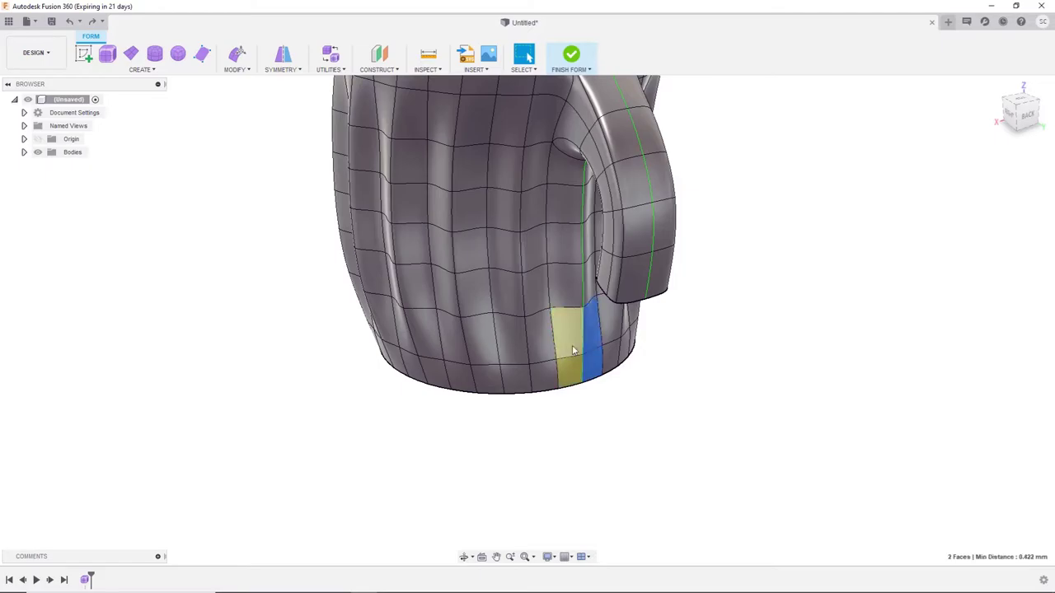
Pull two adjacent base faces outward with Edit Form into a bump beneath the handle end
{"action": "left_click", "coordinate": [574, 351], "text": "shift"}
{"action": "middle_click_drag", "start_coordinate": [573, 350], "coordinate": [755, 310], "text": "shift"}
{"action": "left_click", "coordinate": [1012, 113]}
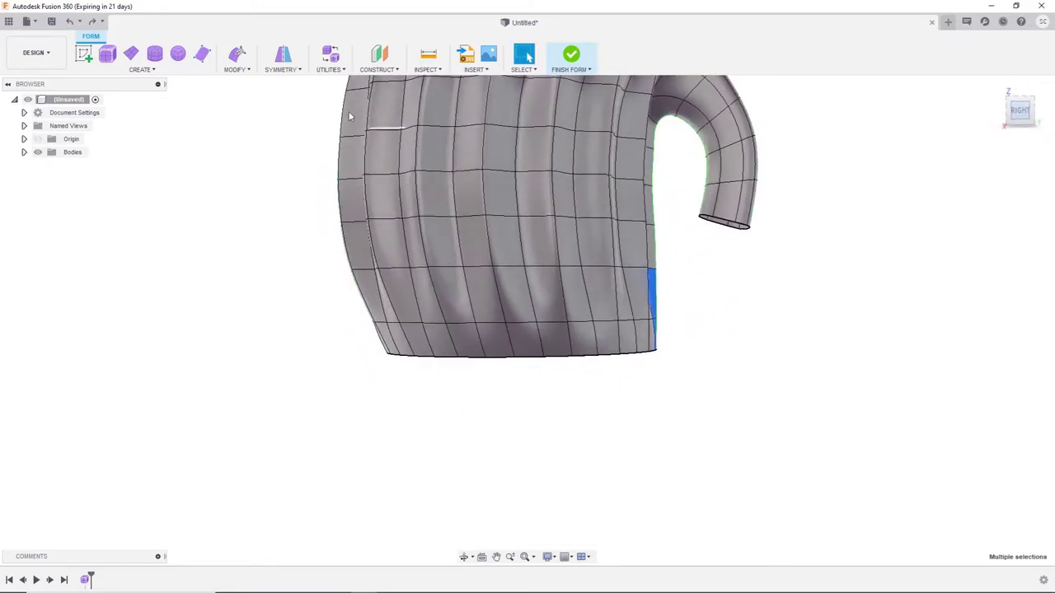
{"action": "left_click", "coordinate": [236, 54]}
{"action": "left_click_drag", "start_coordinate": [630, 402], "coordinate": [660, 376]}
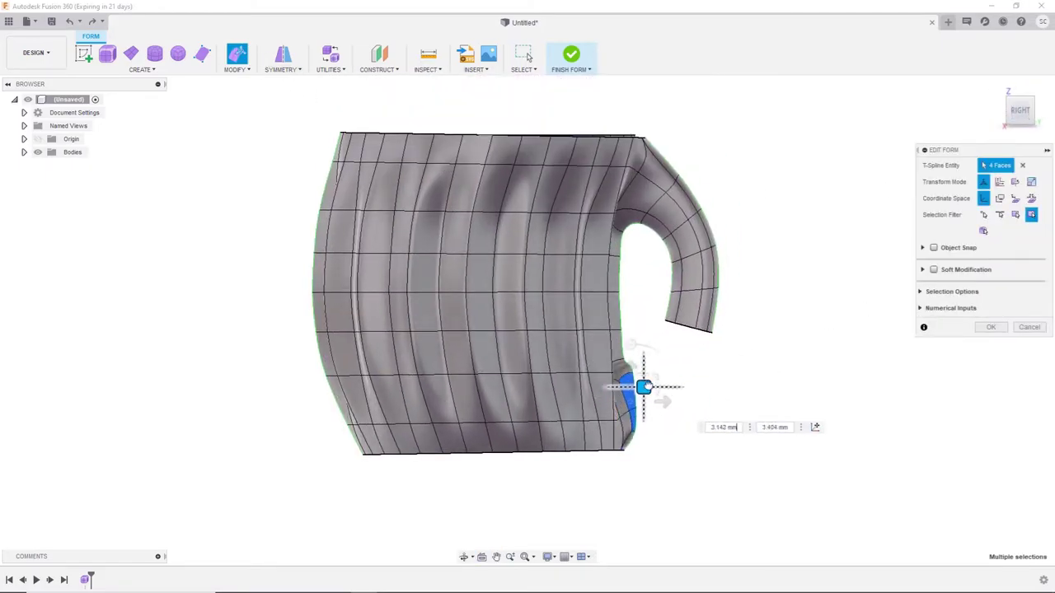
{"action": "left_click", "coordinate": [980, 331]}
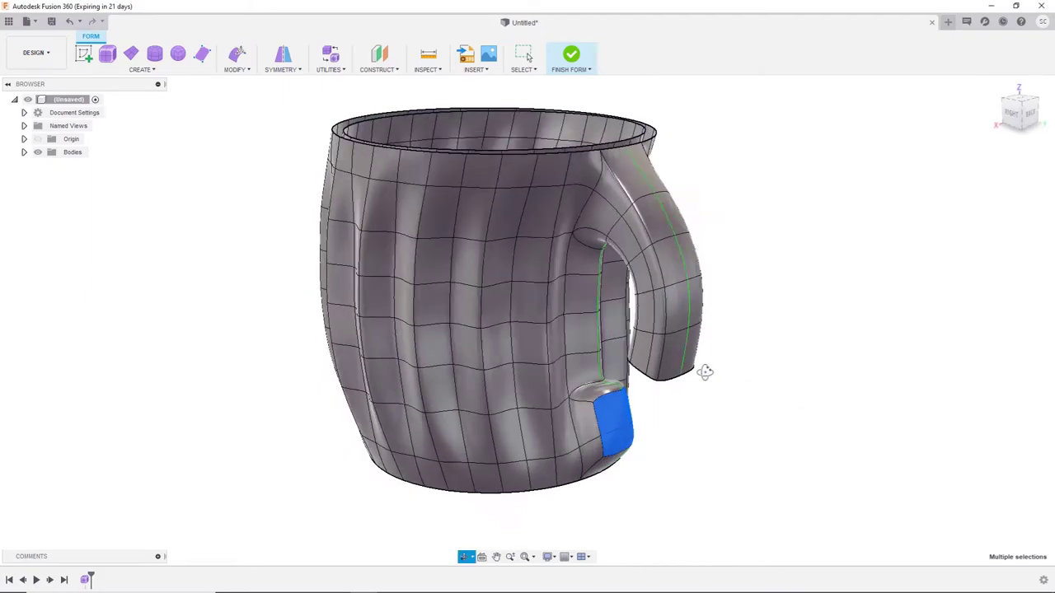
{"action": "middle_click_drag", "start_coordinate": [701, 370], "coordinate": [547, 426], "text": "shift"}
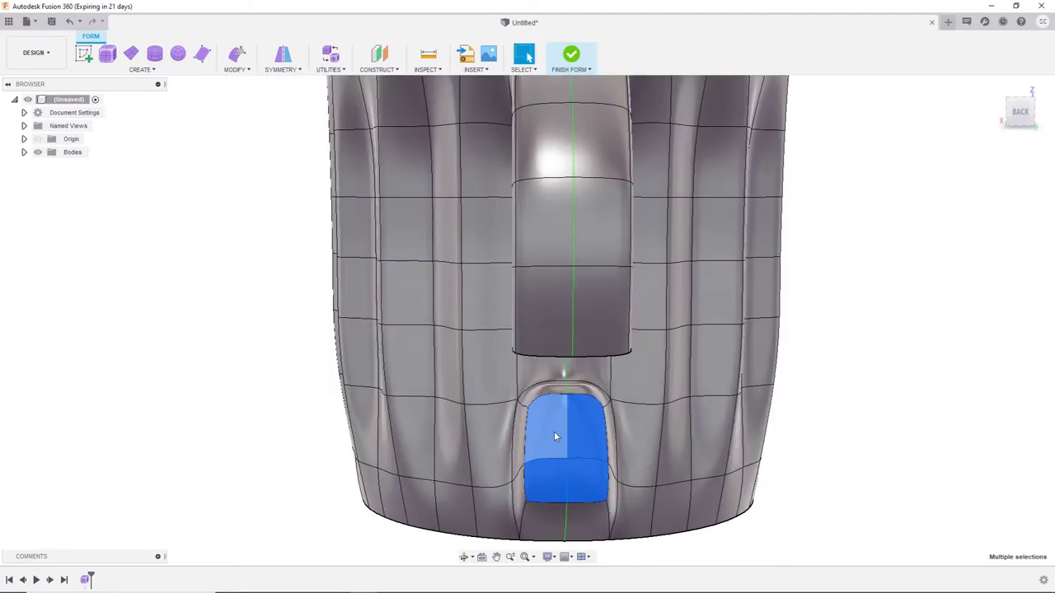
Select the lower stub's end edges and shift them slightly
{"action": "right_click", "coordinate": [554, 431]}
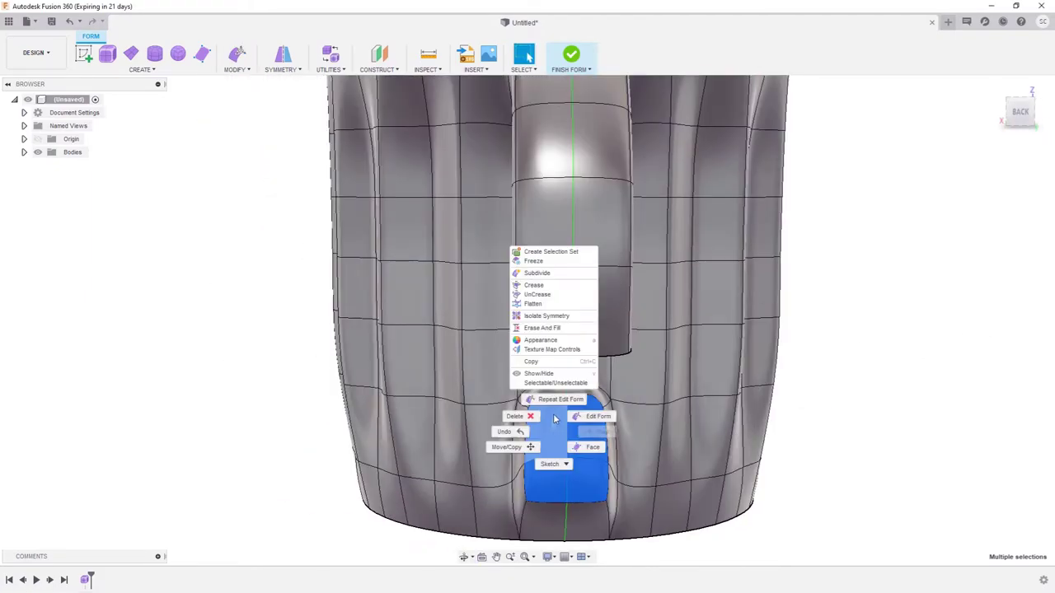
{"action": "left_click", "coordinate": [563, 422]}
{"action": "mouse_move", "coordinate": [563, 422]}
{"action": "left_mouse_down"}
{"action": "mouse_move", "coordinate": [644, 421]}
{"action": "mouse_move", "coordinate": [956, 174]}
{"action": "left_mouse_up"}
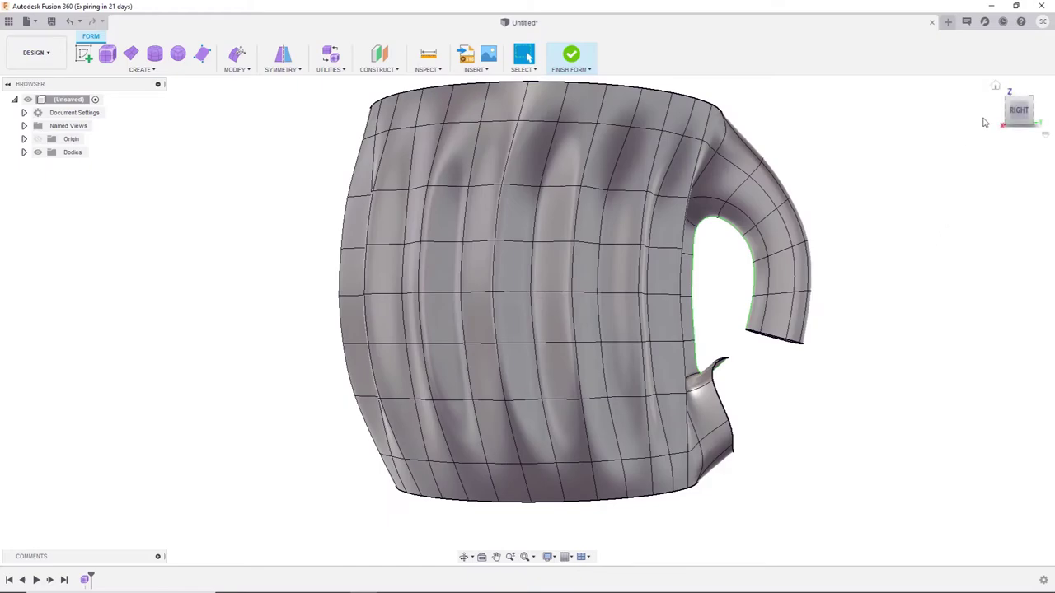
{"action": "scroll", "coordinate": [750, 370], "scroll_direction": "up", "scroll_amount": 3}
{"action": "scroll", "coordinate": [741, 330], "scroll_direction": "up", "scroll_amount": 2}
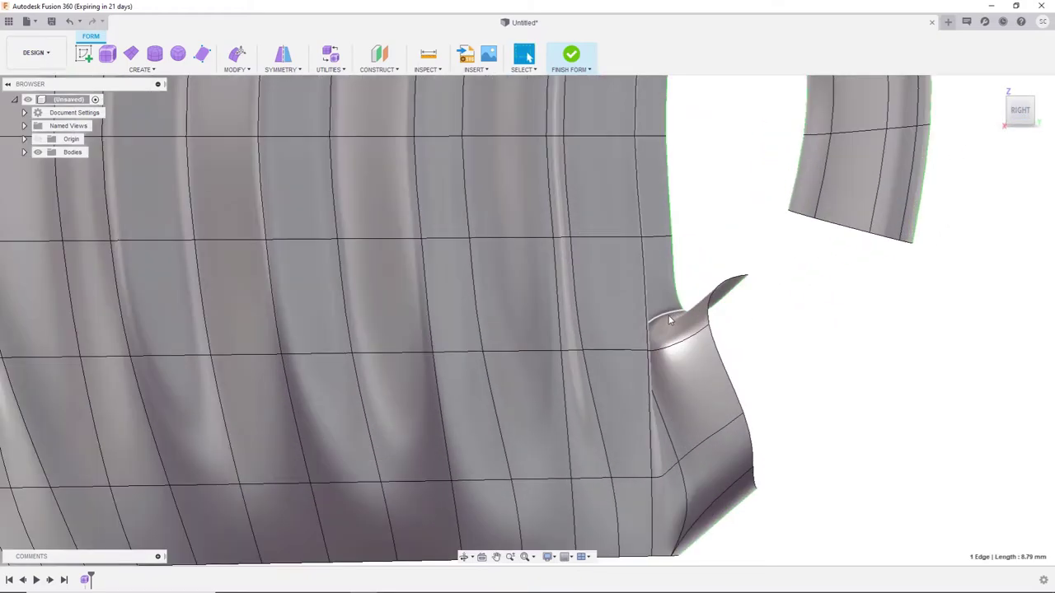
{"action": "left_click", "coordinate": [734, 294], "text": "shift"}
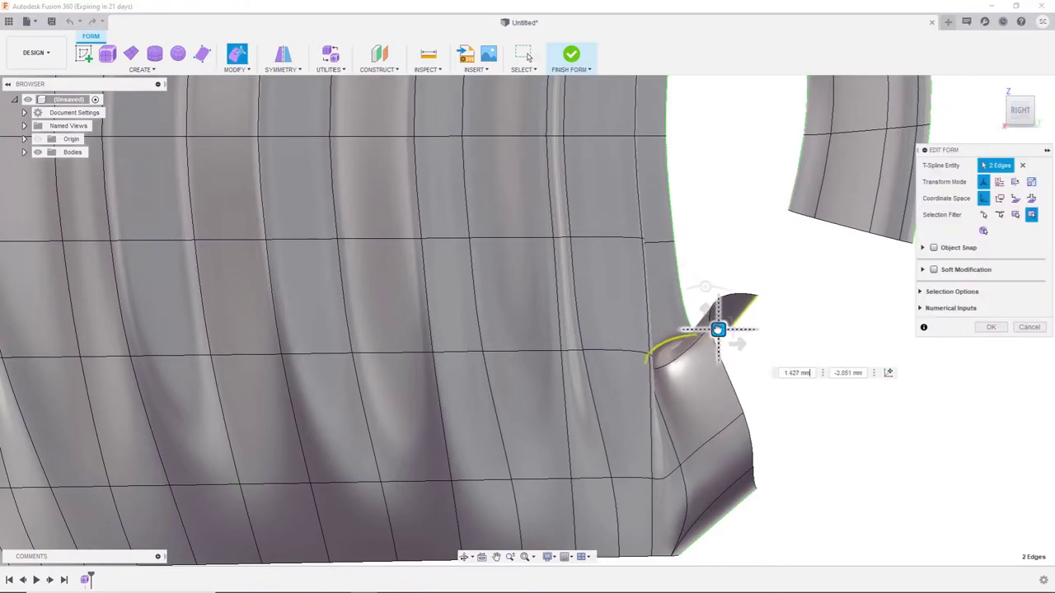
{"action": "left_click_drag", "start_coordinate": [716, 330], "coordinate": [718, 326]}
{"action": "key", "text": "Return"}
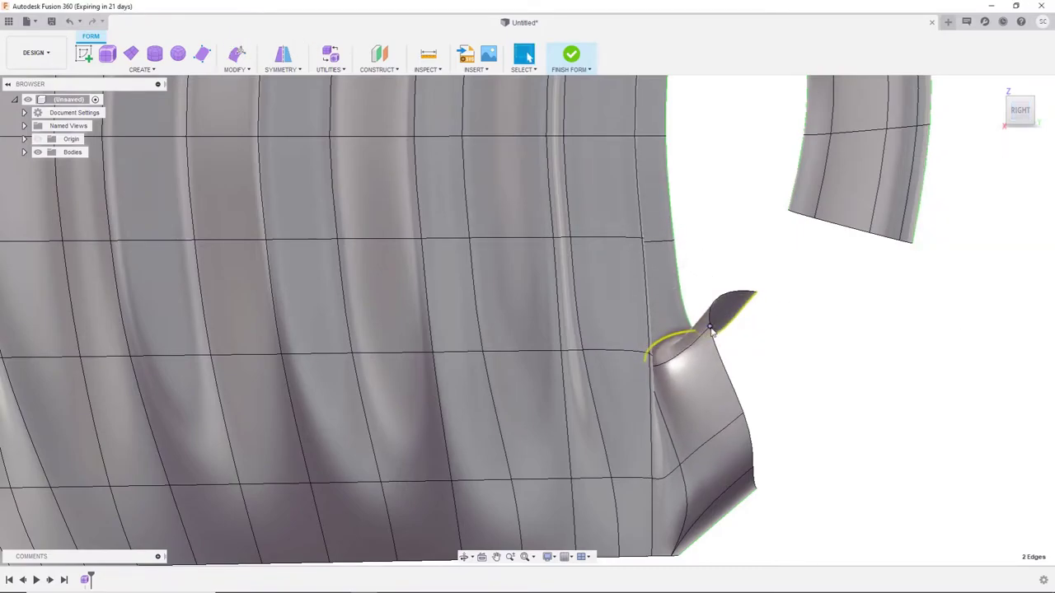
Drag a vertex at the stub tip down and right to round its outer corner
{"action": "left_click", "coordinate": [709, 328]}
{"action": "left_click", "coordinate": [244, 55]}
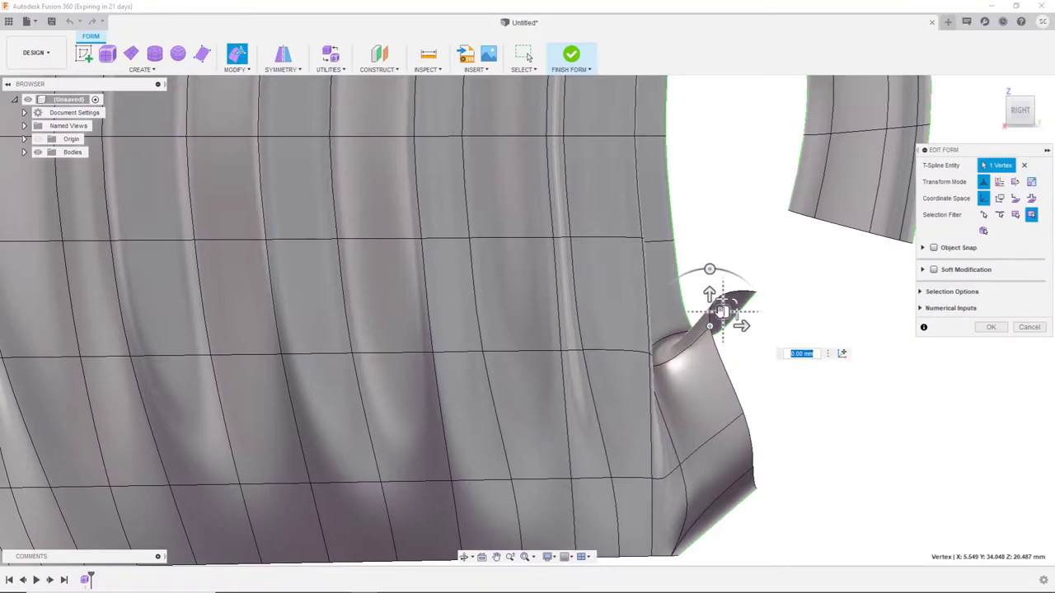
{"action": "mouse_move", "coordinate": [719, 310]}
{"action": "left_mouse_down"}
{"action": "mouse_move", "coordinate": [743, 354]}
{"action": "mouse_move", "coordinate": [719, 365]}
{"action": "mouse_move", "coordinate": [751, 322]}
{"action": "mouse_move", "coordinate": [725, 344]}
{"action": "left_mouse_up"}
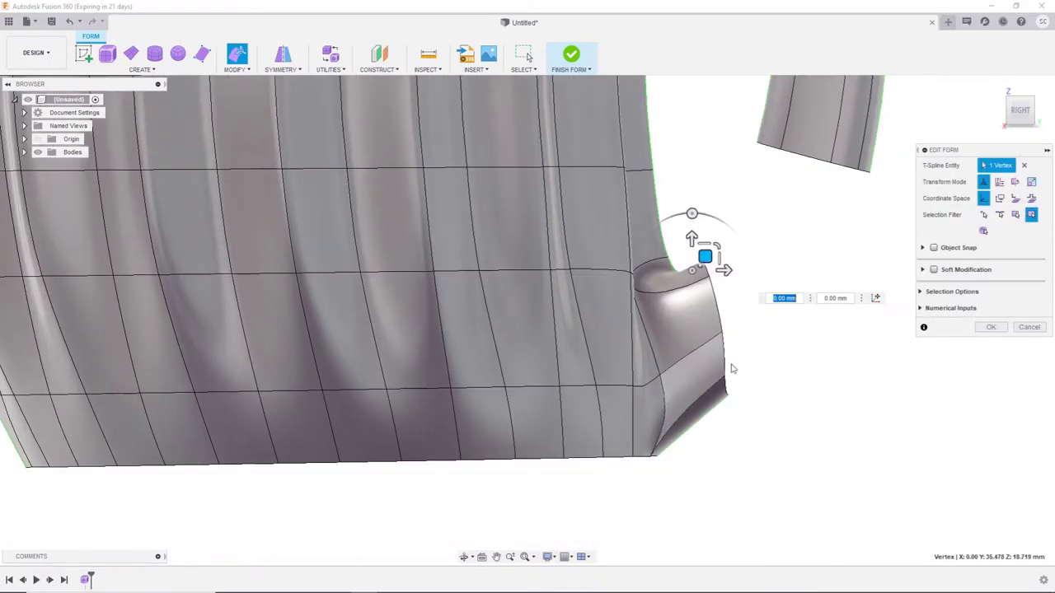
{"action": "middle_click_drag", "start_coordinate": [730, 338], "coordinate": [730, 365], "text": "shift"}
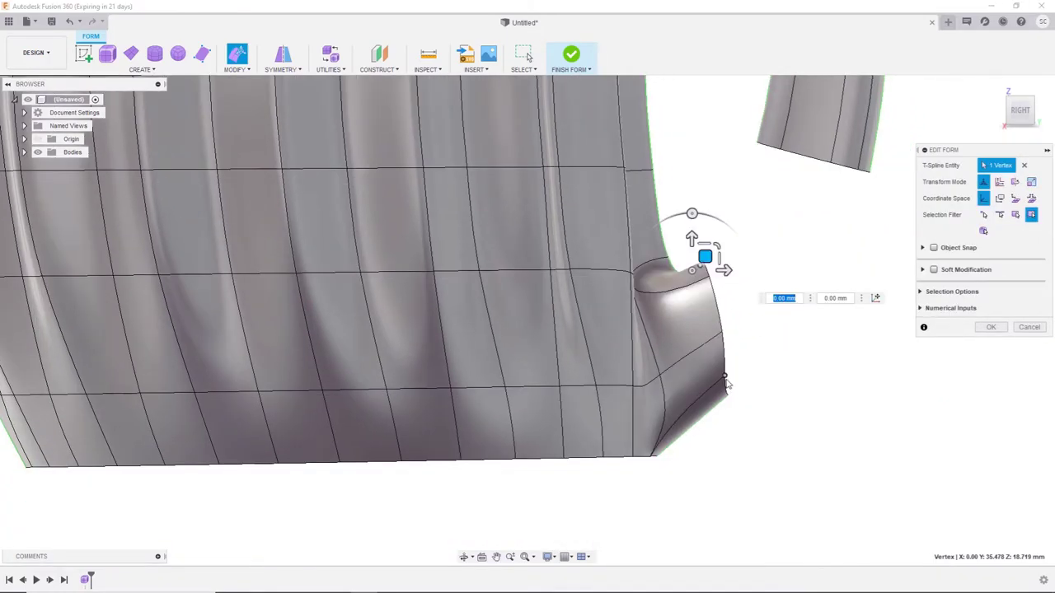
{"action": "mouse_move", "coordinate": [730, 365]}
{"action": "left_mouse_down"}
{"action": "mouse_move", "coordinate": [737, 313]}
{"action": "mouse_move", "coordinate": [730, 323]}
{"action": "left_mouse_up"}
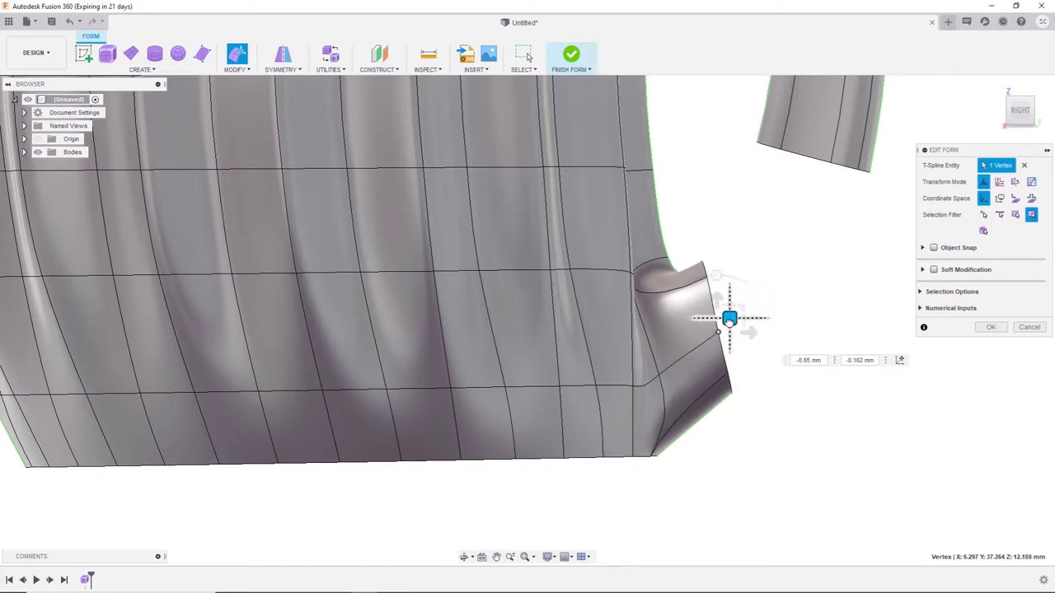
{"action": "middle_click_drag", "start_coordinate": [728, 319], "coordinate": [692, 313], "text": "shift"}
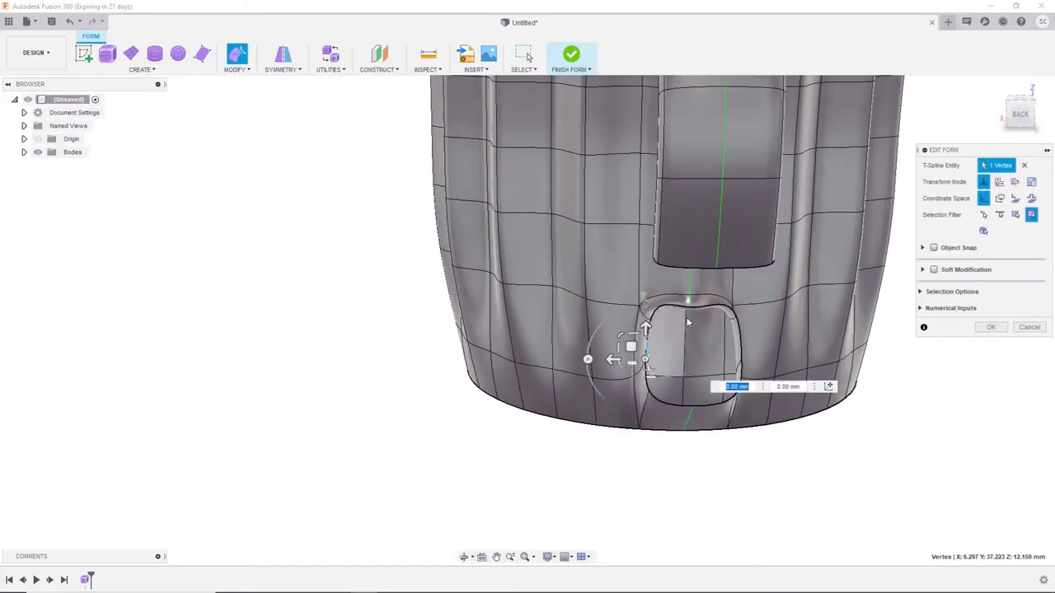
Pull the lower opening's top-edge vertex upward into a peak
{"action": "left_click", "coordinate": [695, 298]}
{"action": "left_click_drag", "start_coordinate": [694, 299], "coordinate": [698, 257]}
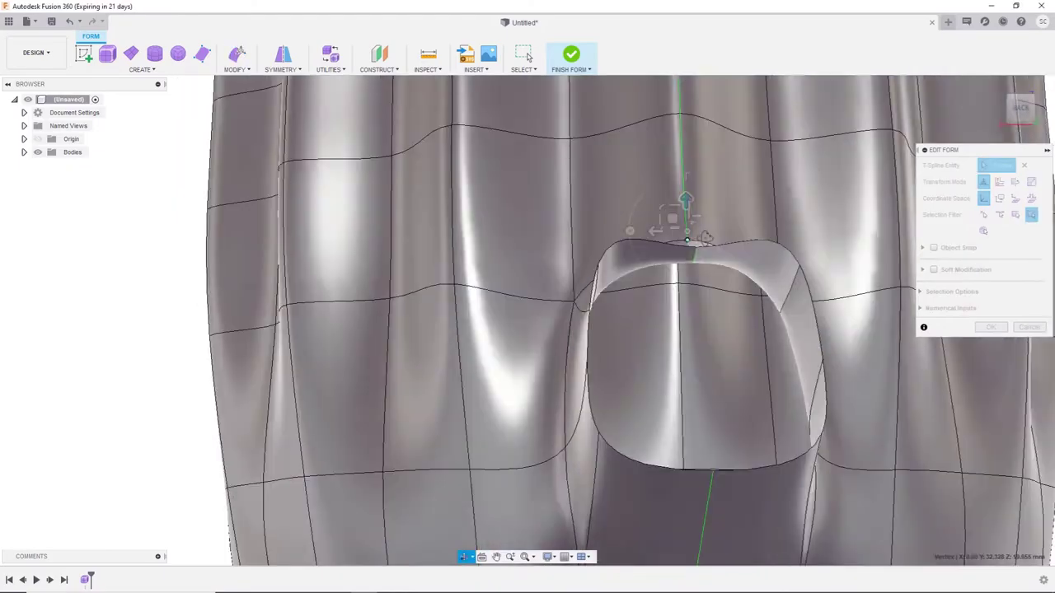
{"action": "left_click_drag", "start_coordinate": [686, 215], "coordinate": [692, 177]}
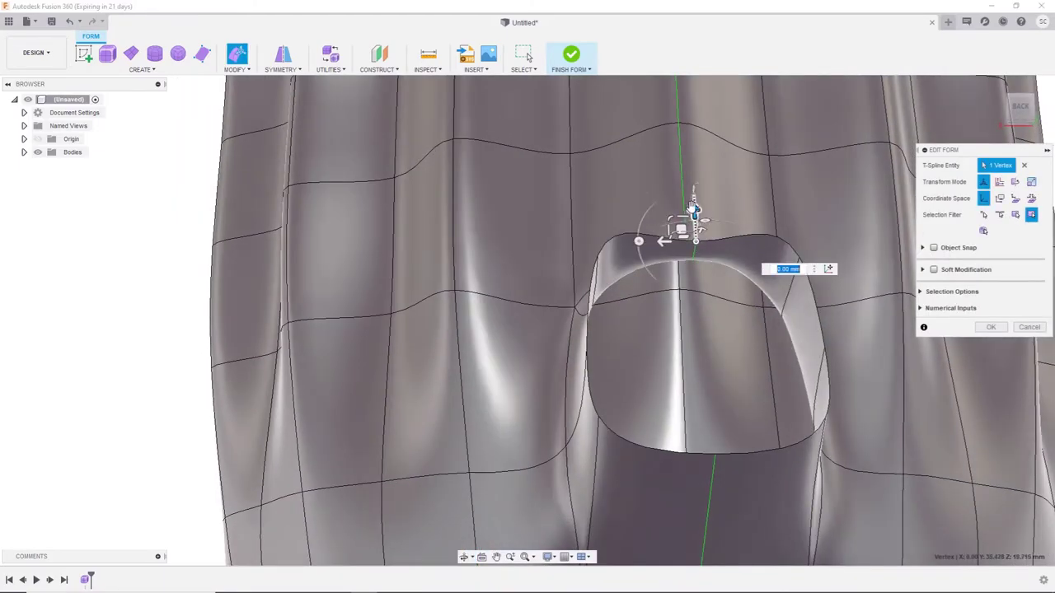
{"action": "mouse_move", "coordinate": [694, 169]}
{"action": "middle_mouse_down", "text": "shift"}
{"action": "mouse_move", "coordinate": [762, 281]}
{"action": "mouse_move", "coordinate": [1012, 108]}
{"action": "middle_mouse_up", "text": "shift"}
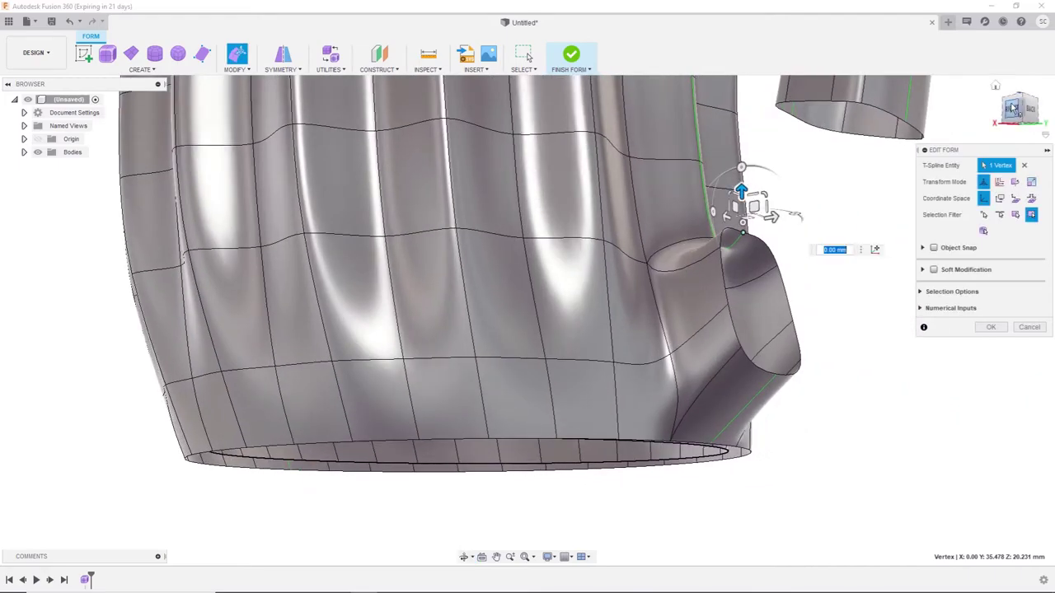
{"action": "left_click", "coordinate": [1011, 107]}
{"action": "left_click", "coordinate": [749, 308]}
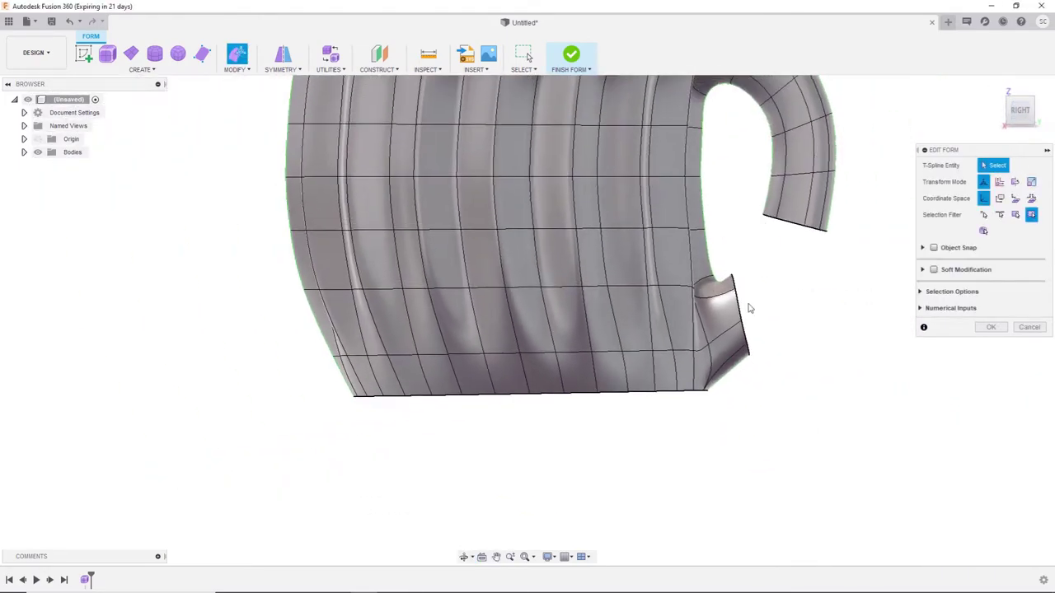
Scale the lower opening's edge loop down to 0.799
{"action": "middle_click_drag", "start_coordinate": [738, 307], "coordinate": [810, 267], "text": "shift"}
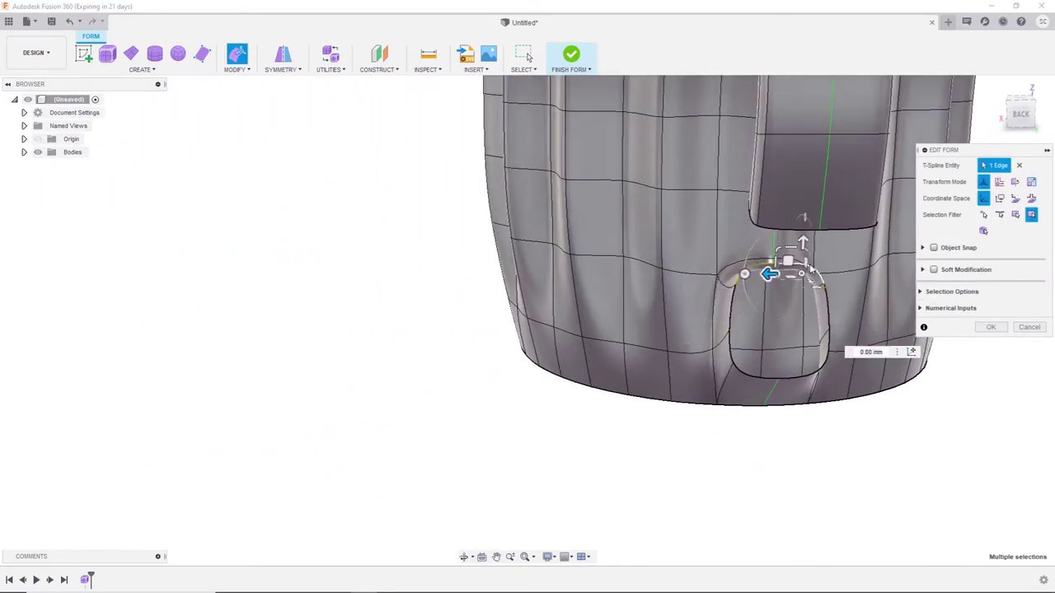
{"action": "left_click_drag", "start_coordinate": [768, 300], "coordinate": [770, 305]}
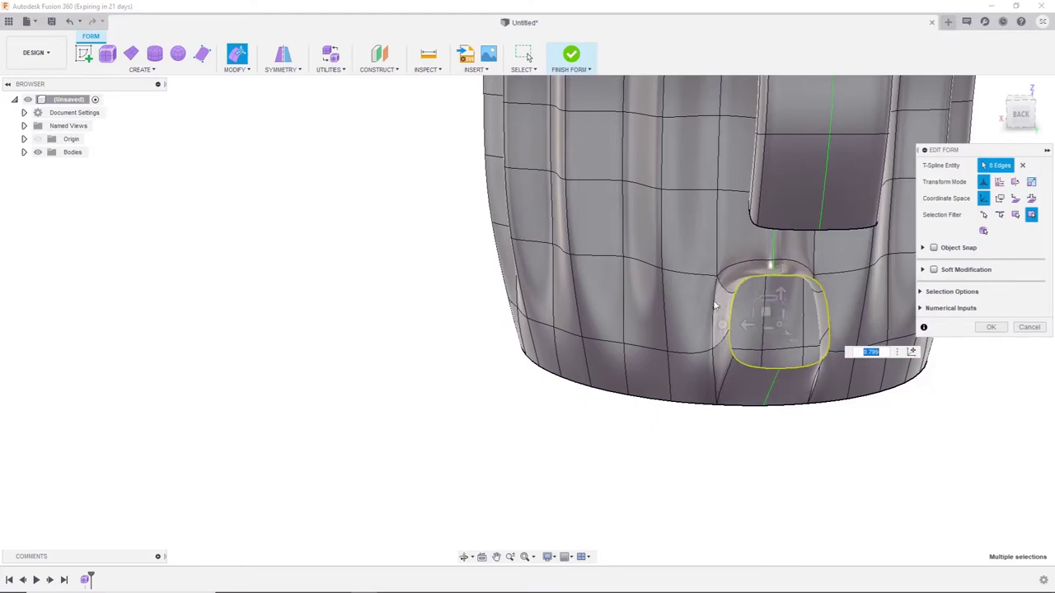
{"action": "middle_click_drag", "start_coordinate": [716, 305], "coordinate": [743, 275], "text": "shift"}
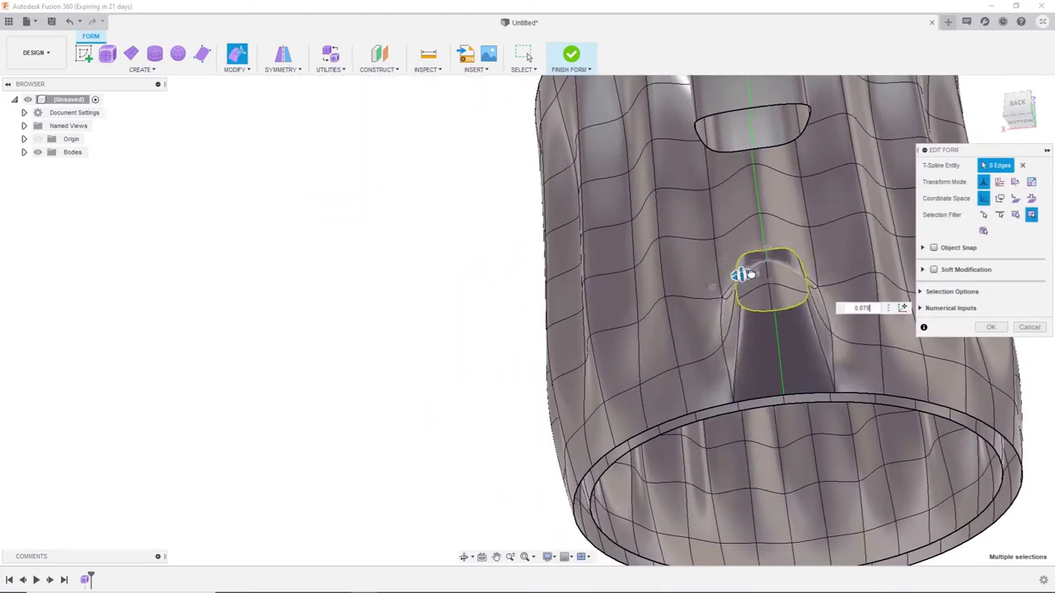
{"action": "mouse_move", "coordinate": [740, 274]}
{"action": "middle_mouse_down", "text": "shift"}
{"action": "mouse_move", "coordinate": [780, 322]}
{"action": "mouse_move", "coordinate": [800, 321]}
{"action": "mouse_move", "coordinate": [767, 306]}
{"action": "mouse_move", "coordinate": [744, 251]}
{"action": "middle_mouse_up", "text": "shift"}
{"action": "key", "text": "Escape"}
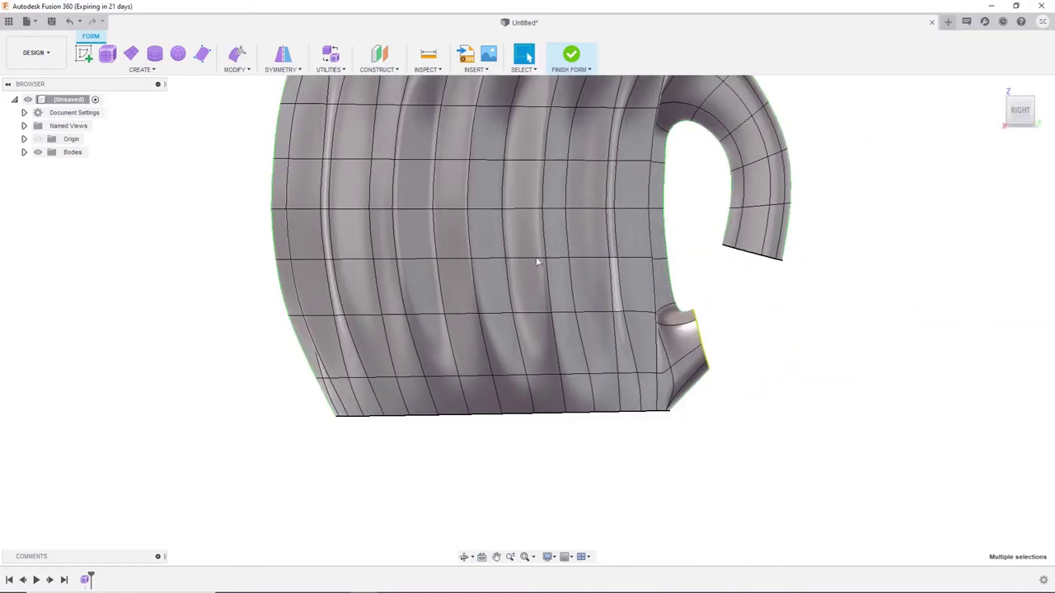
Rotate the lower handle end 15° and move it up and right toward the curled handle tip
{"action": "left_click", "coordinate": [237, 58]}
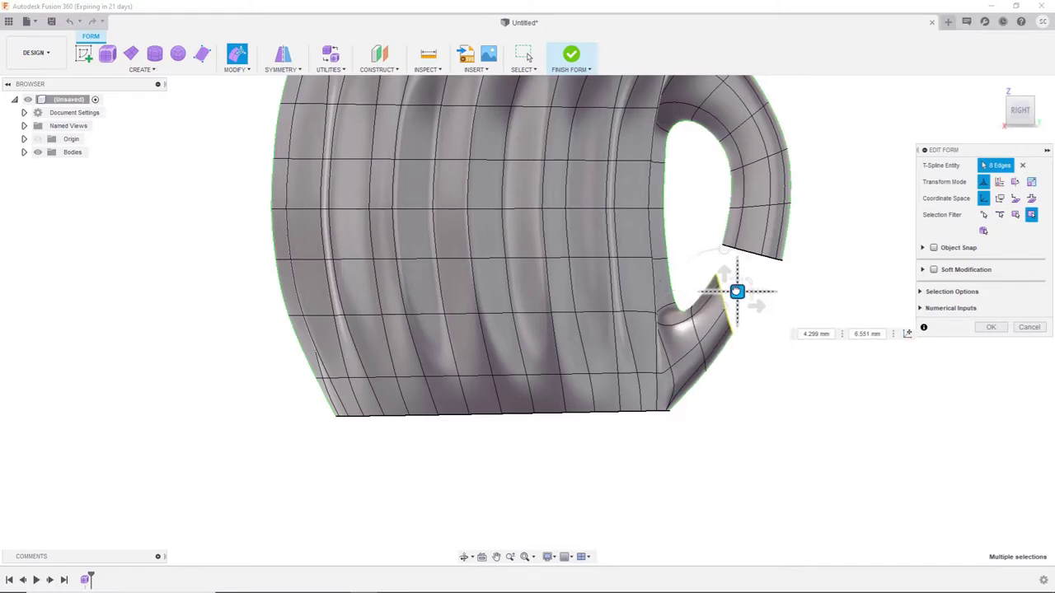
{"action": "left_click_drag", "start_coordinate": [724, 258], "coordinate": [709, 259]}
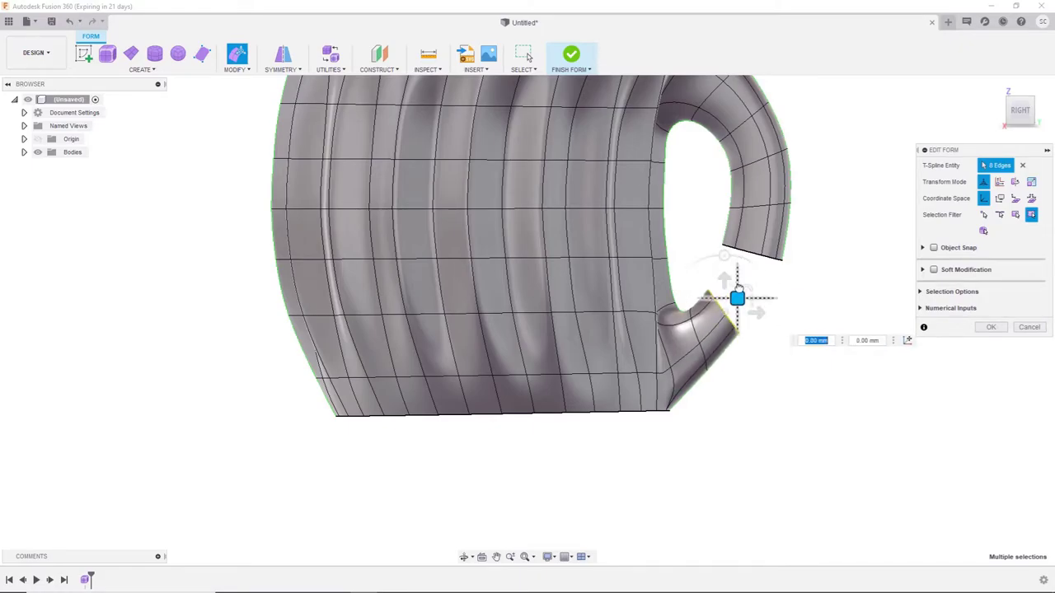
{"action": "left_click_drag", "start_coordinate": [738, 289], "coordinate": [753, 278]}
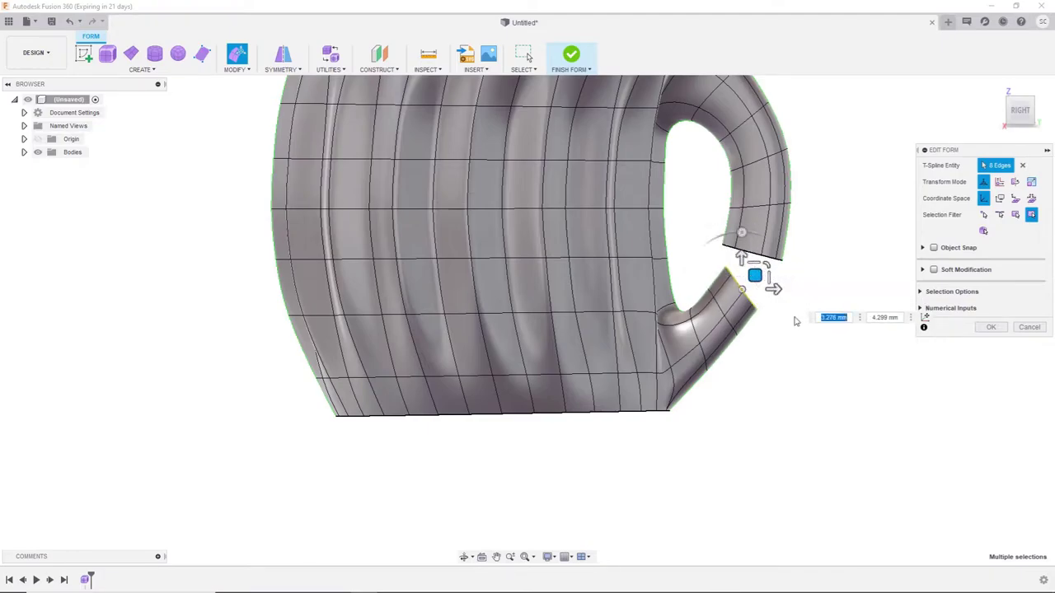
{"action": "middle_click_drag", "start_coordinate": [789, 334], "coordinate": [747, 385]}
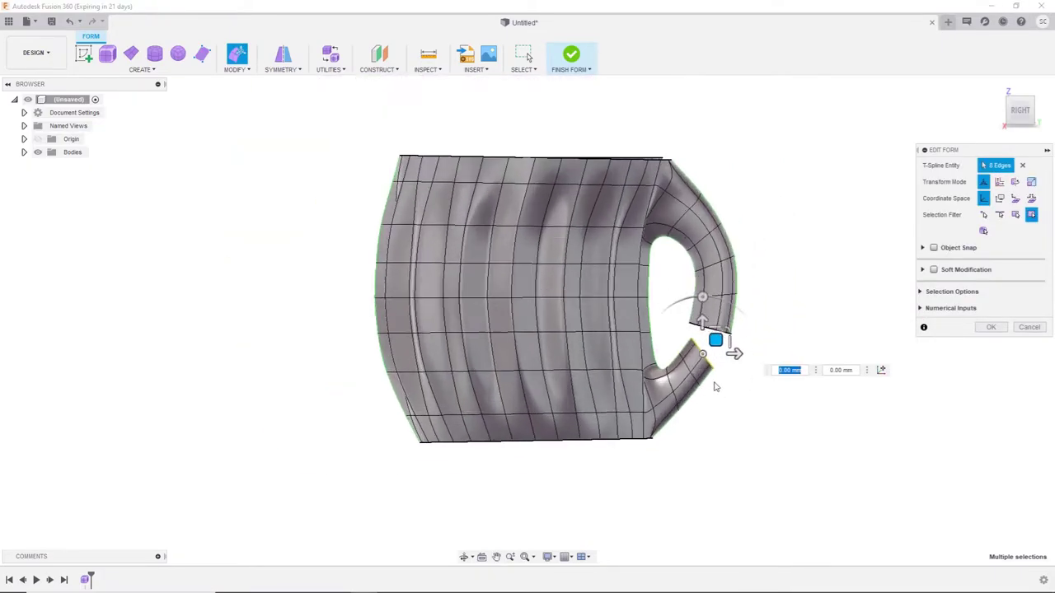
{"action": "left_click_drag", "start_coordinate": [711, 328], "coordinate": [707, 330]}
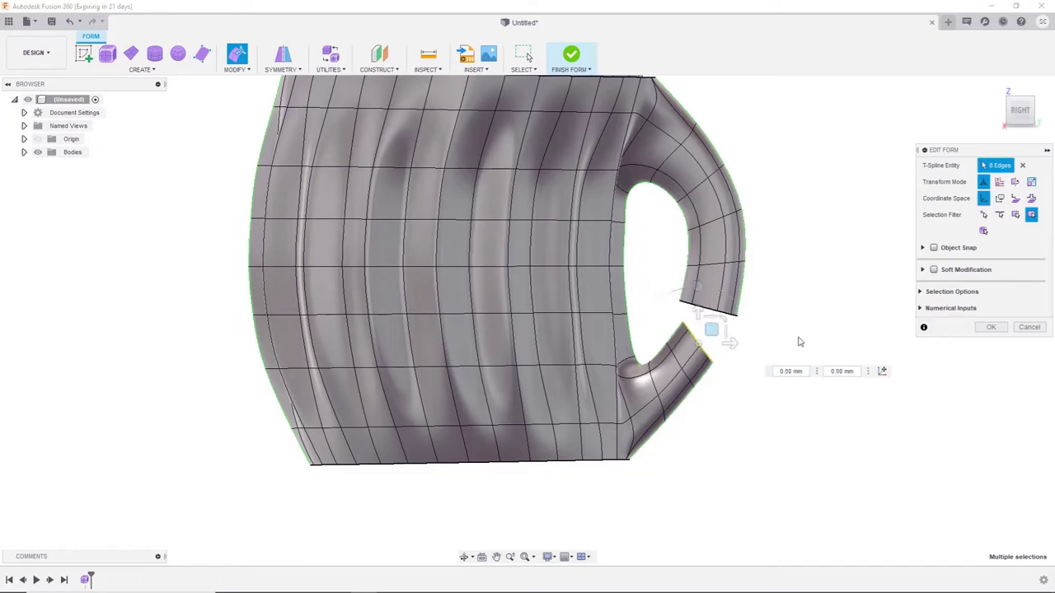
{"action": "left_click", "coordinate": [991, 327]}
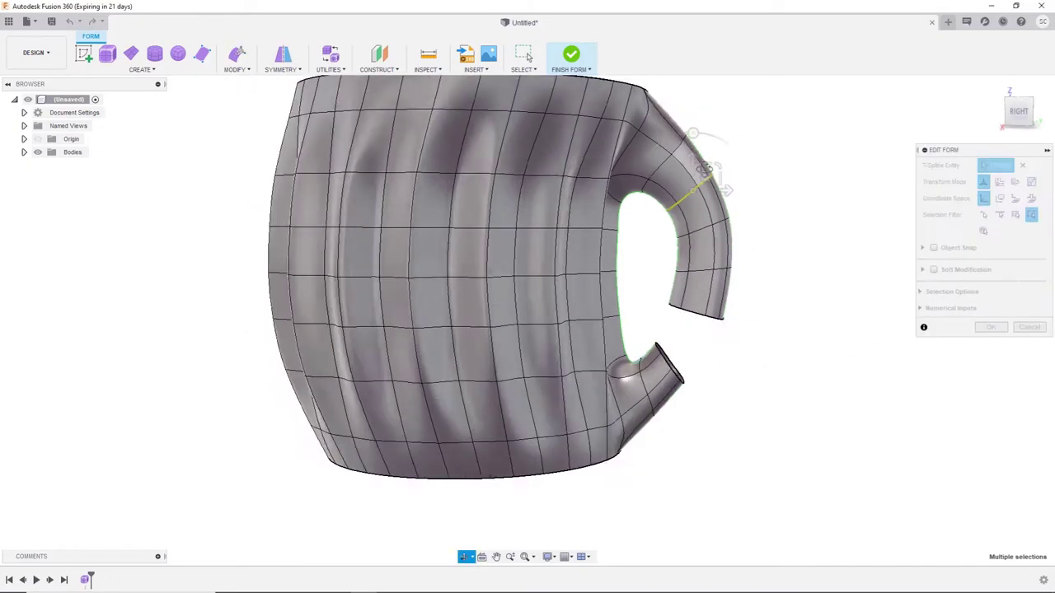
{"action": "middle_click_drag", "start_coordinate": [426, 105], "coordinate": [528, 57], "text": "shift"}
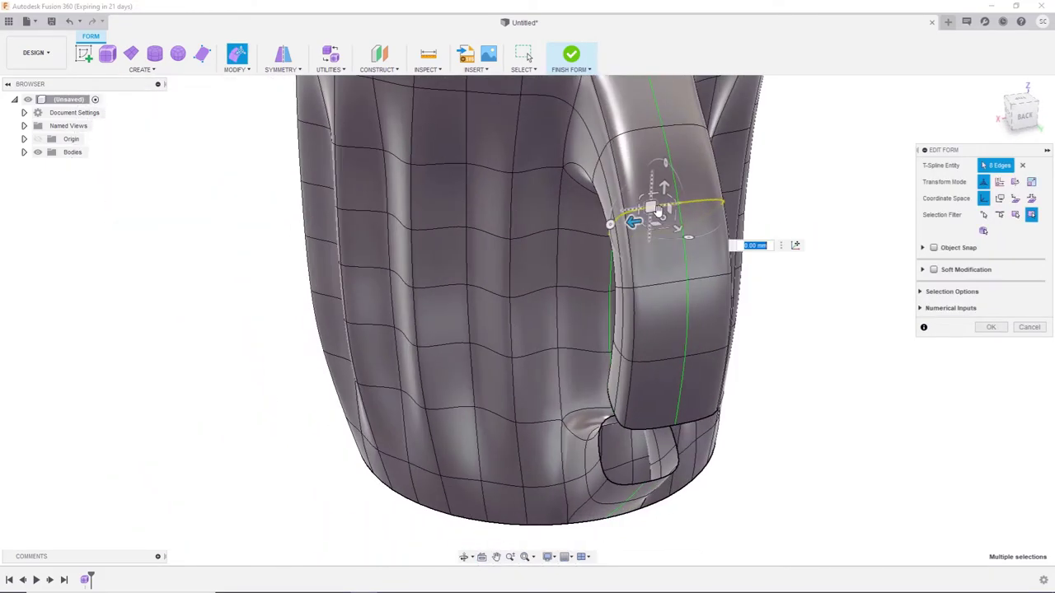
Select the edge rings running down the upper handle tube
{"action": "mouse_move", "coordinate": [653, 209]}
{"action": "middle_mouse_down", "text": "shift"}
{"action": "mouse_move", "coordinate": [647, 201]}
{"action": "mouse_move", "coordinate": [637, 213]}
{"action": "middle_mouse_up", "text": "shift"}
{"action": "double_click", "coordinate": [637, 259]}
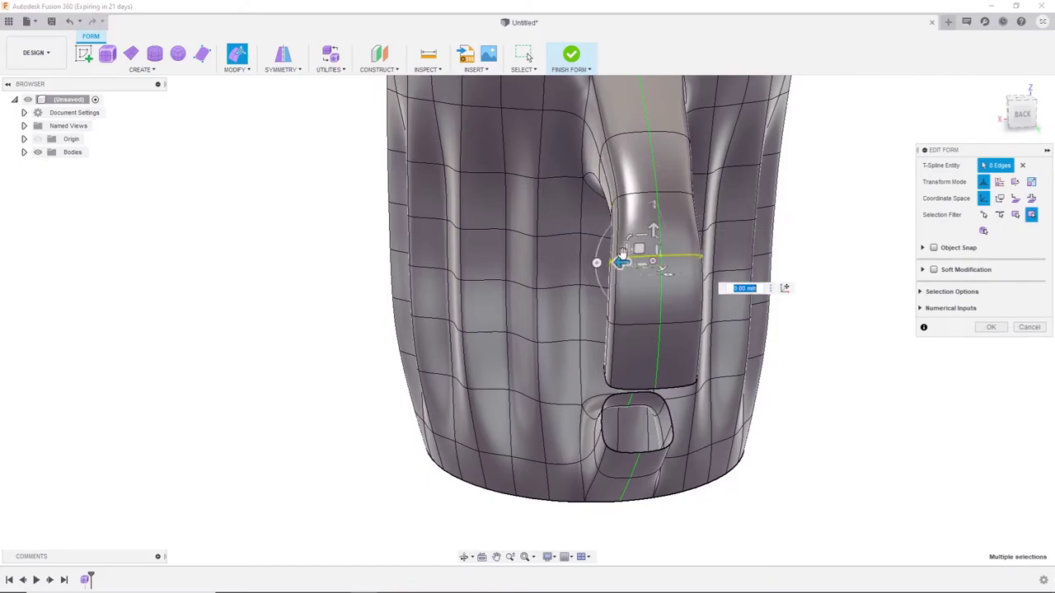
{"action": "double_click", "coordinate": [641, 327]}
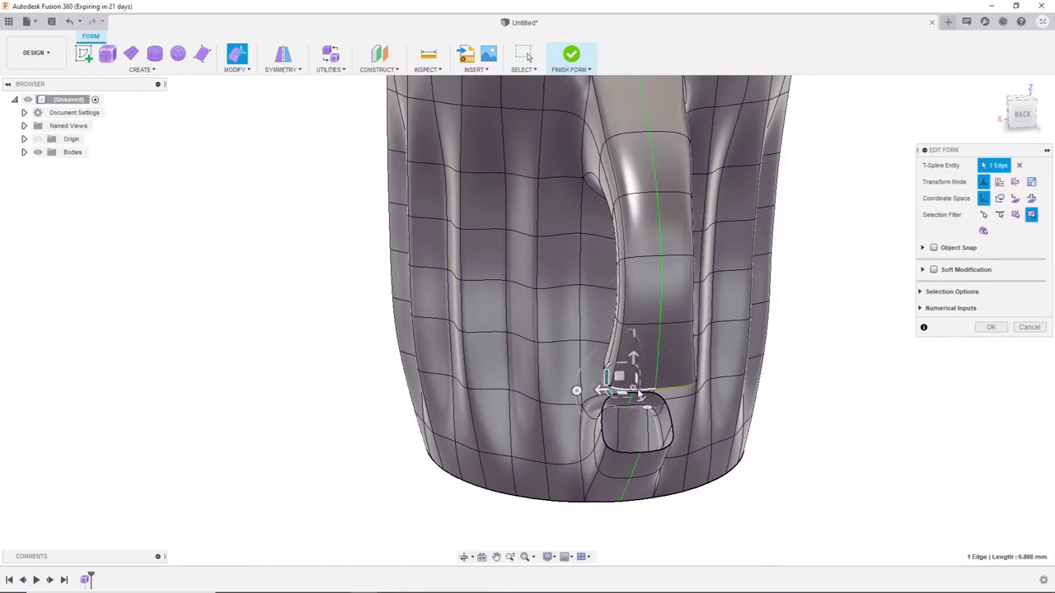
{"action": "double_click", "coordinate": [642, 378]}
{"action": "middle_click_drag", "start_coordinate": [659, 306], "coordinate": [739, 181], "text": "shift"}
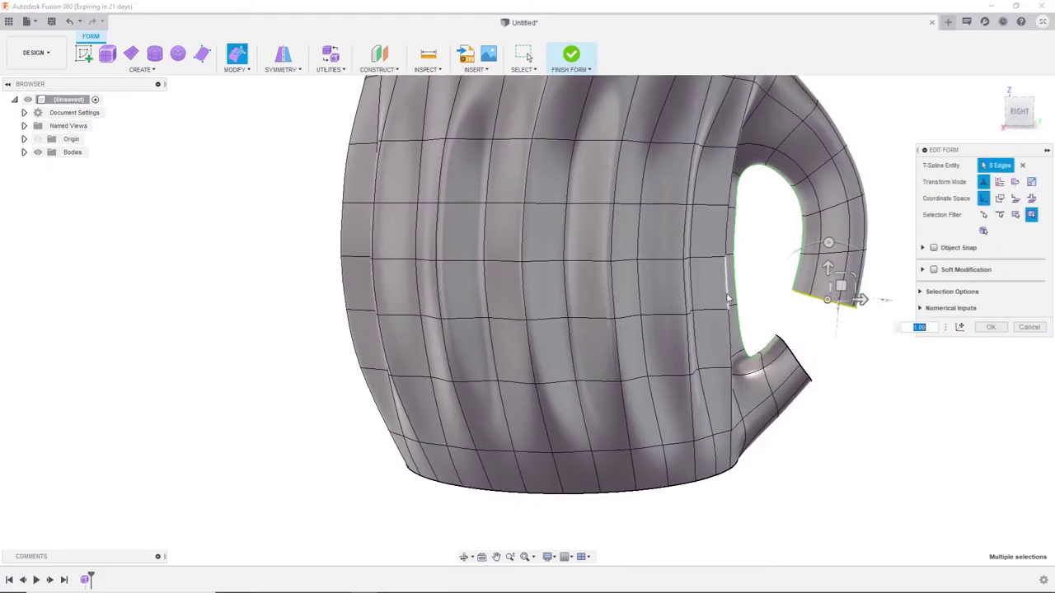
{"action": "double_click", "coordinate": [694, 202]}
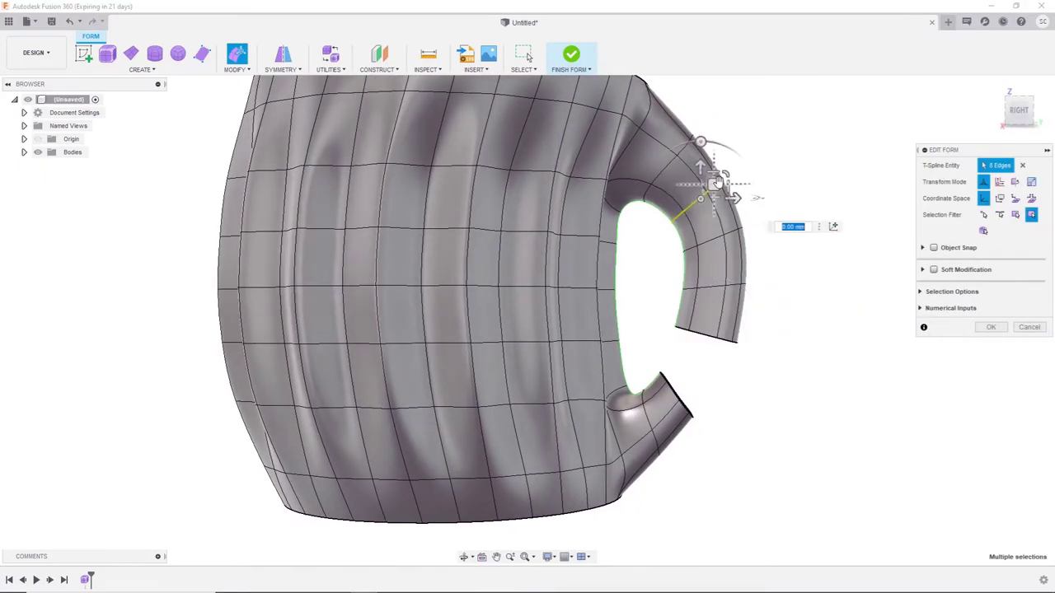
{"action": "scroll", "coordinate": [704, 206], "scroll_direction": "up", "scroll_amount": 3}
{"action": "double_click", "coordinate": [715, 259]}
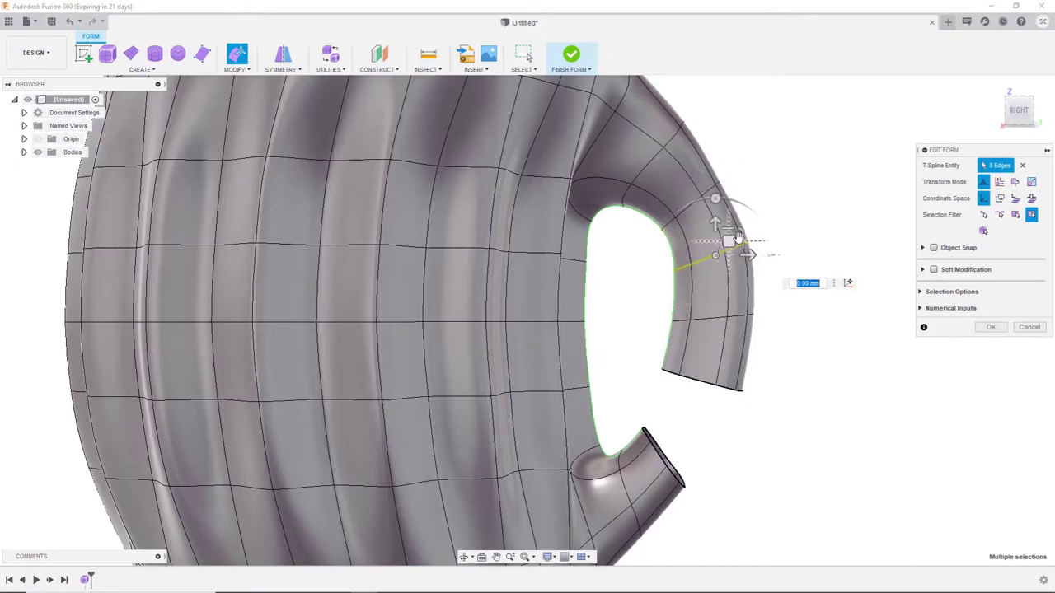
{"action": "type", "text": "0.795"}
{"action": "double_click", "coordinate": [714, 321]}
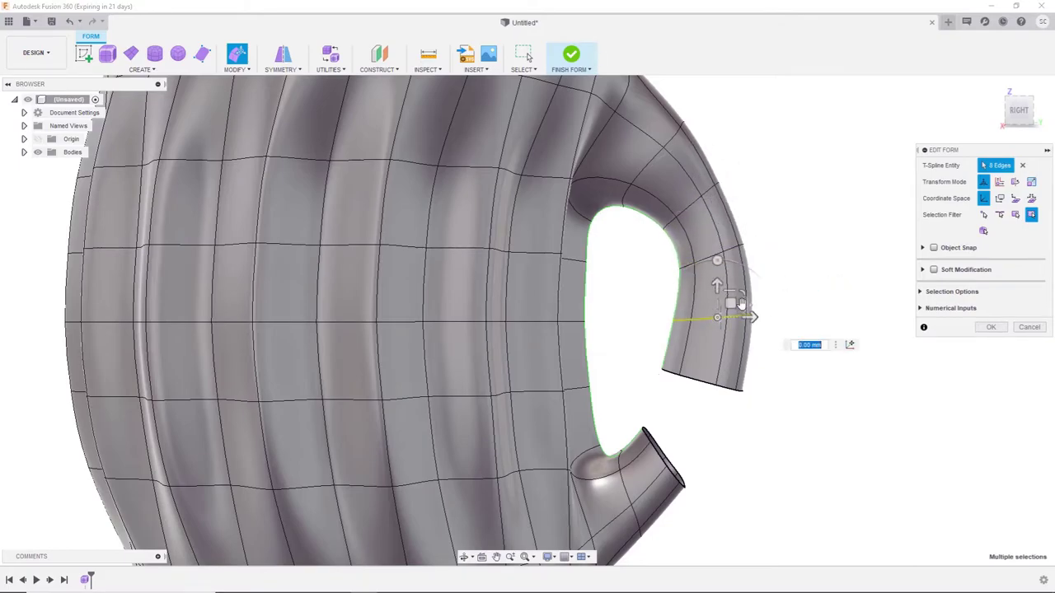
{"action": "double_click", "coordinate": [708, 385]}
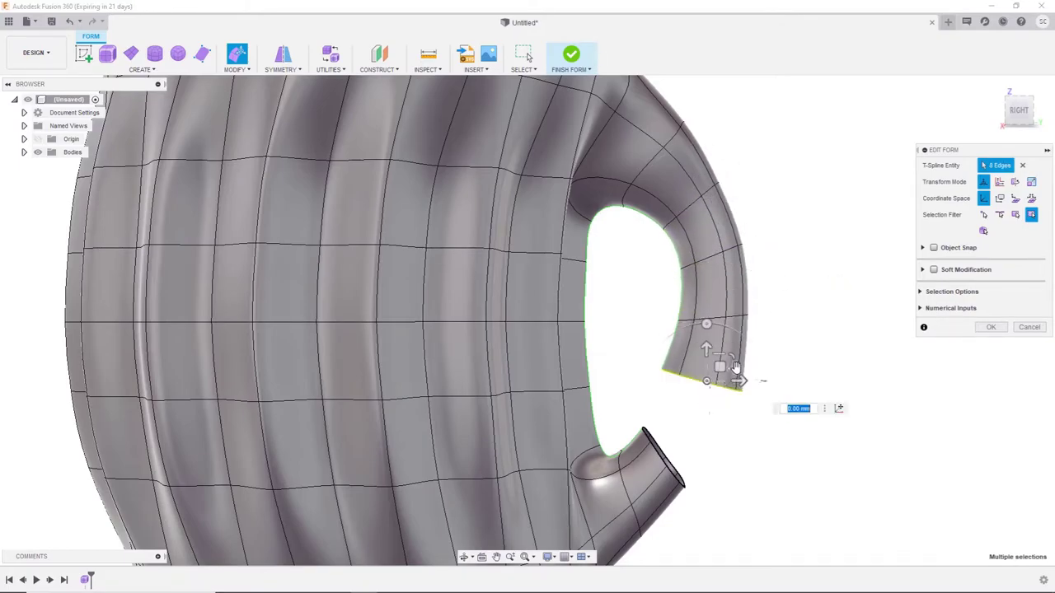
Resize the edge ring where the handle meets the body and finish the reshape
{"action": "double_click", "coordinate": [677, 145]}
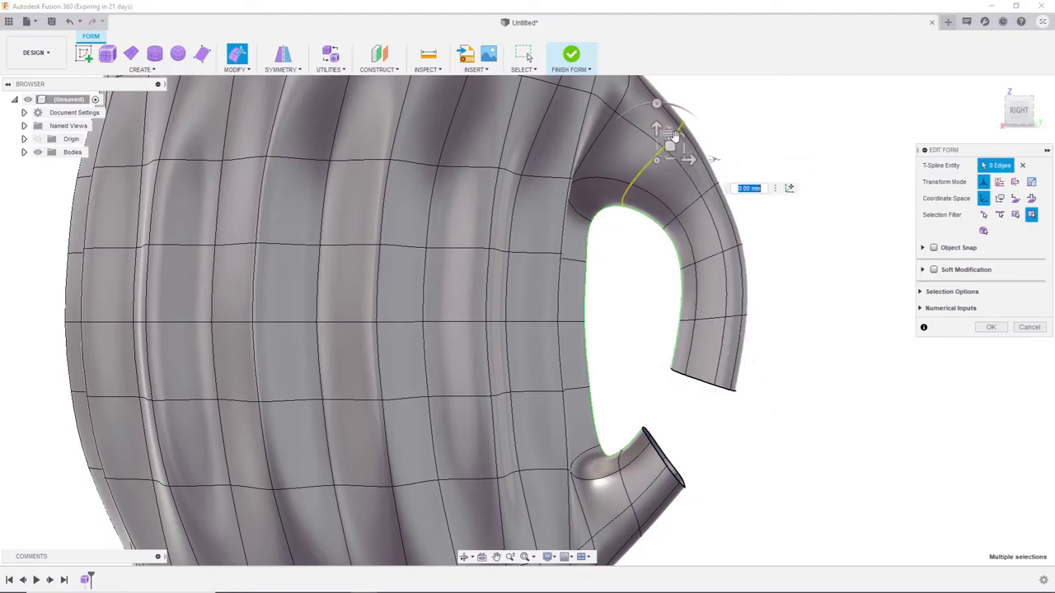
{"action": "middle_click_drag", "start_coordinate": [672, 140], "coordinate": [677, 167]}
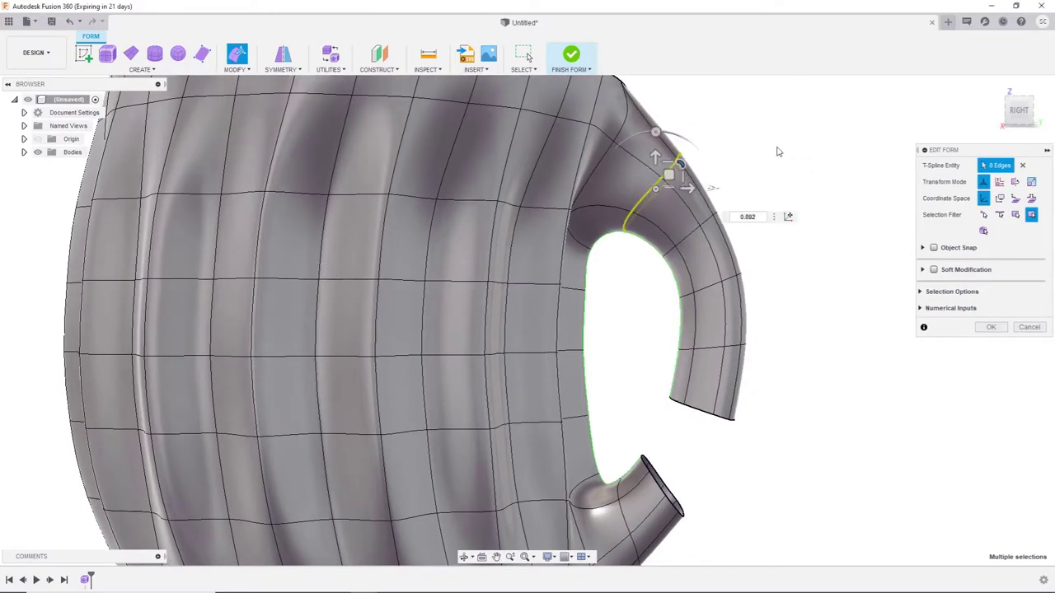
{"action": "left_click", "coordinate": [966, 129]}
{"action": "double_click", "coordinate": [704, 223]}
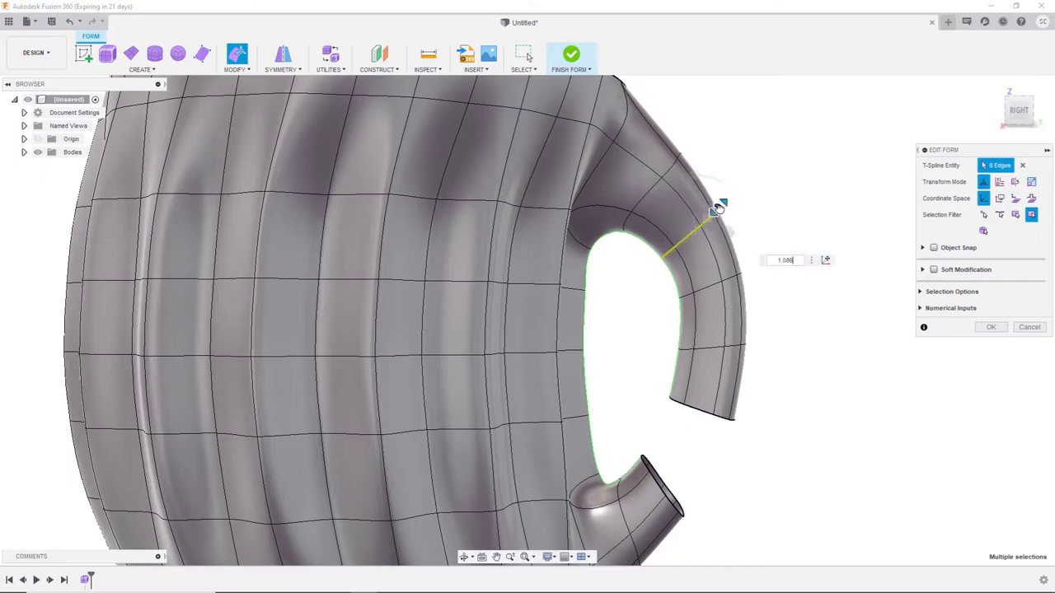
{"action": "scroll", "coordinate": [824, 310], "scroll_direction": "up", "scroll_amount": 2}
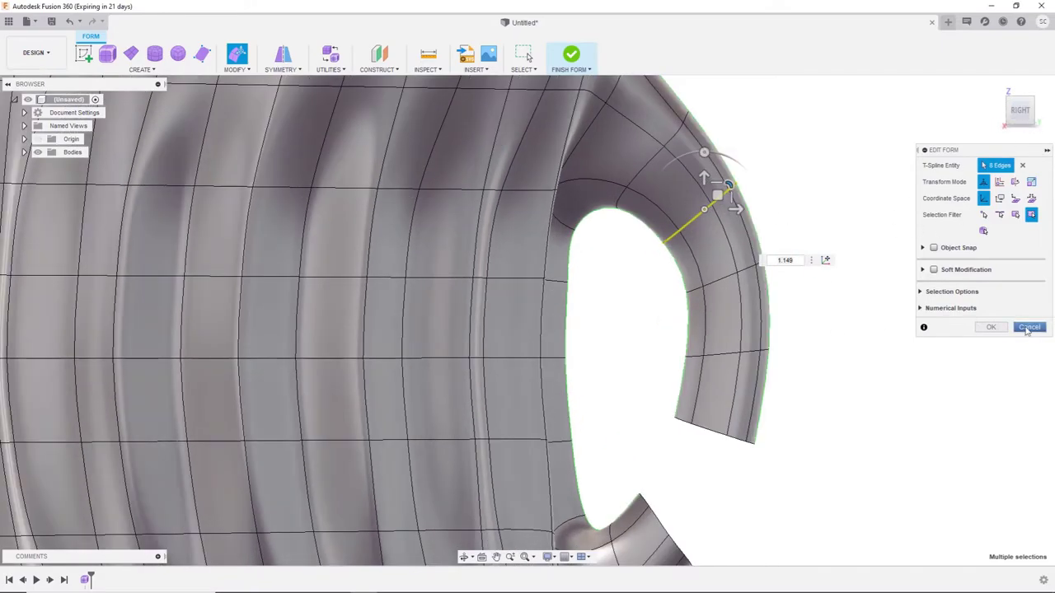
{"action": "left_click", "coordinate": [990, 327]}
{"action": "scroll", "coordinate": [706, 266], "scroll_direction": "down", "scroll_amount": 3}
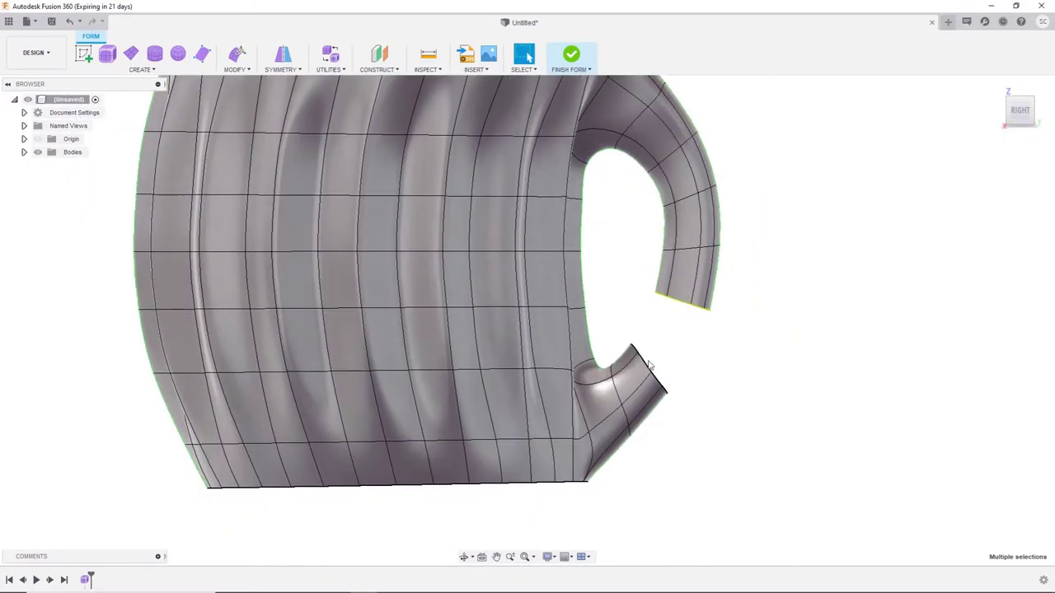
Bridge the upper handle end to the lower stub with Faces set to 1
{"action": "left_click", "coordinate": [236, 59]}
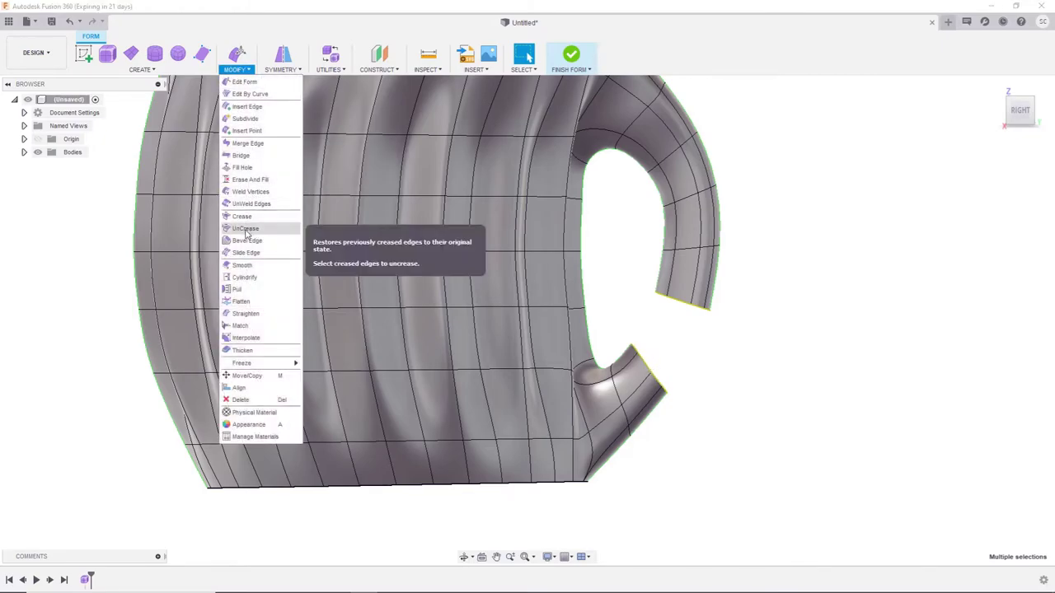
{"action": "left_click", "coordinate": [240, 155]}
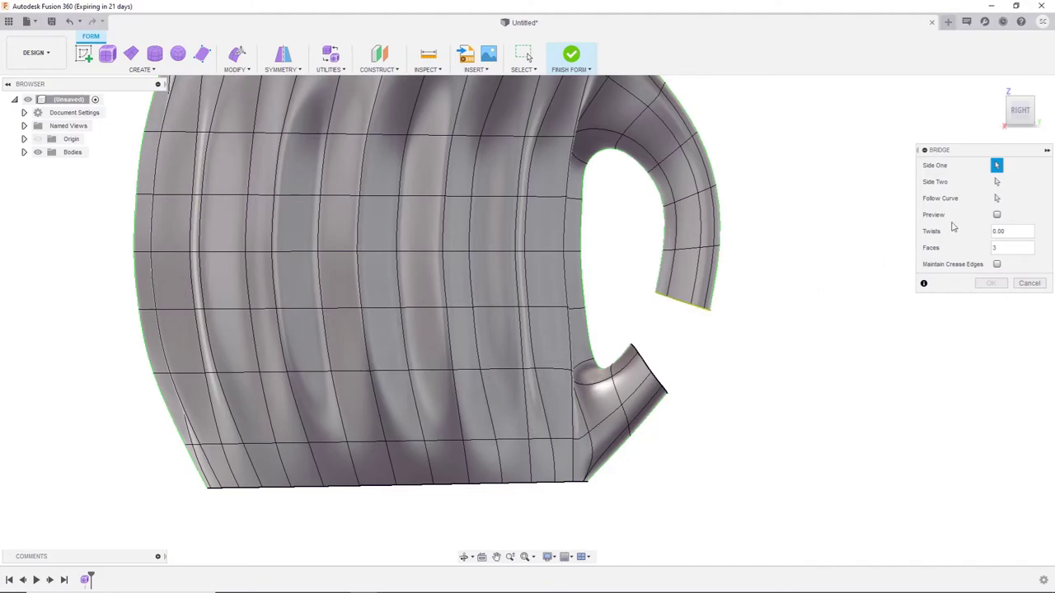
{"action": "left_click", "coordinate": [647, 367]}
{"action": "double_click", "coordinate": [1012, 247]}
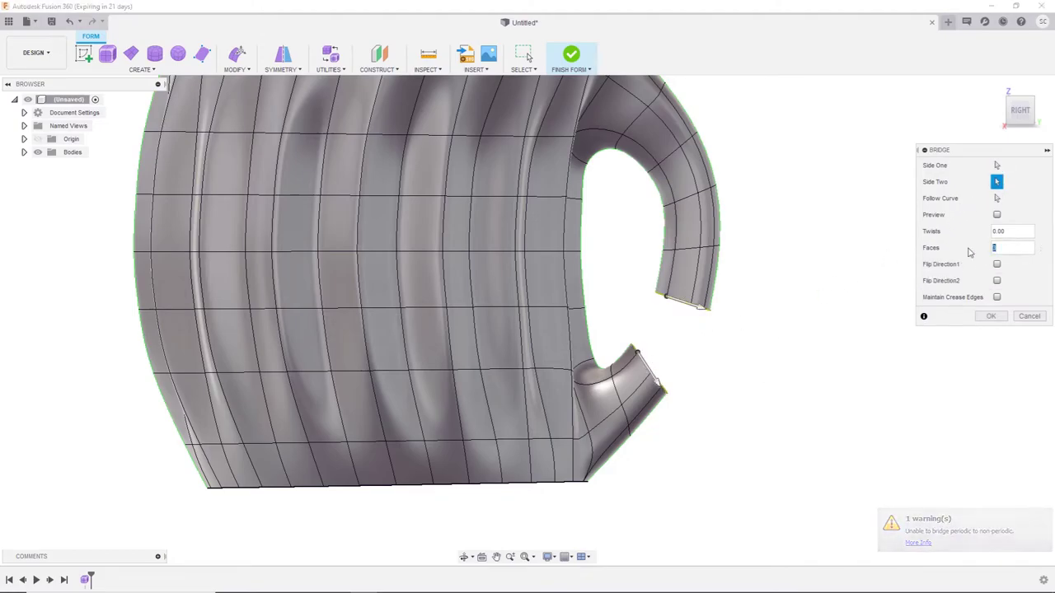
{"action": "type", "text": "1"}
{"action": "left_click", "coordinate": [991, 317]}
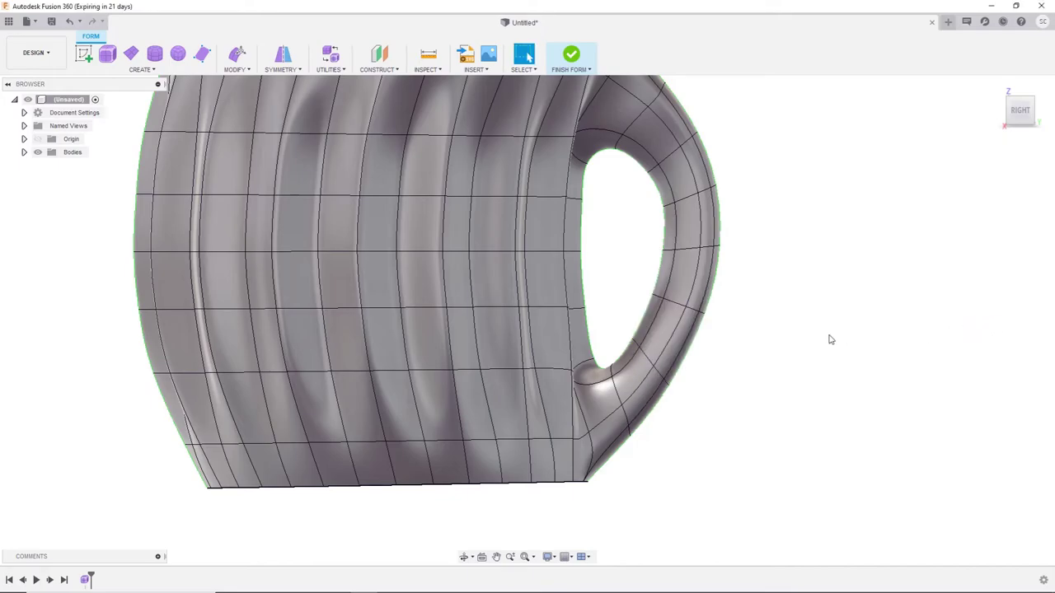
{"action": "scroll", "coordinate": [691, 309], "scroll_direction": "up", "scroll_amount": 1}
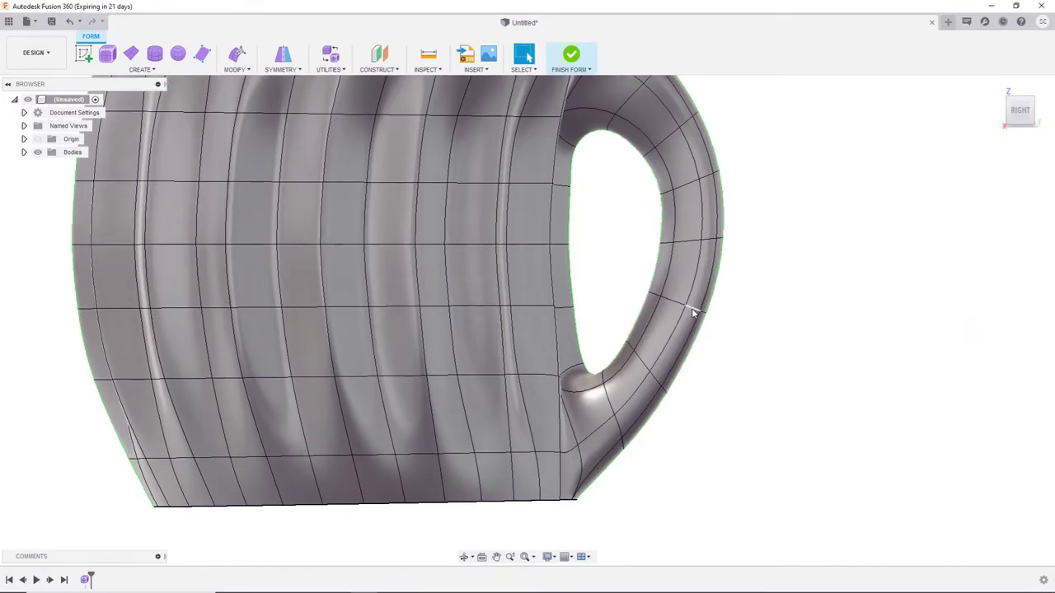
Try moving the handle edge loop, then cancel the change
{"action": "double_click", "coordinate": [692, 311]}
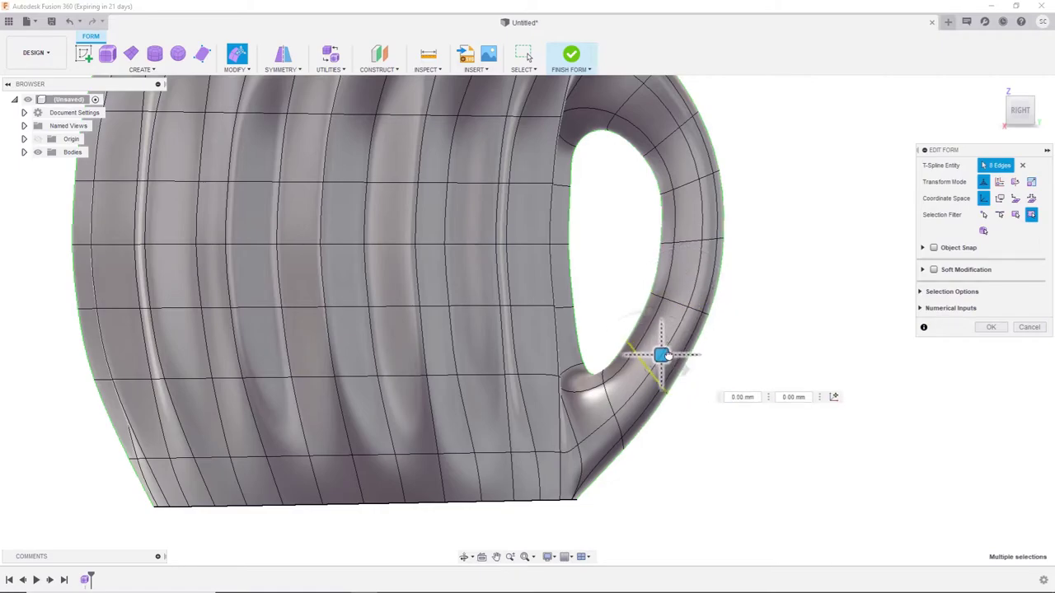
{"action": "left_click_drag", "start_coordinate": [663, 356], "coordinate": [667, 350]}
{"action": "scroll", "coordinate": [684, 333], "scroll_direction": "down", "scroll_amount": 5}
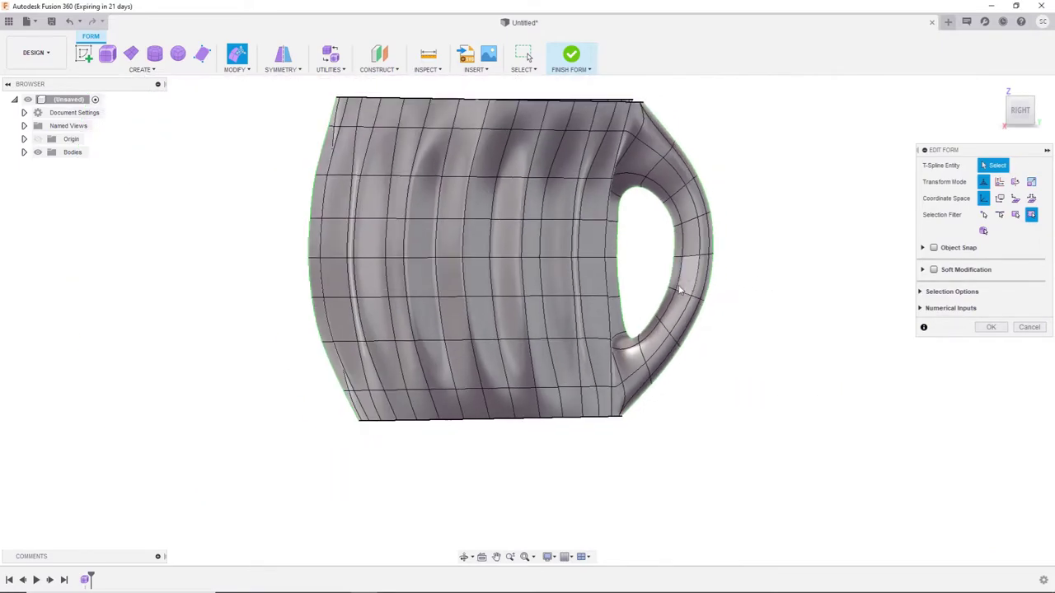
{"action": "mouse_move", "coordinate": [643, 321]}
{"action": "middle_mouse_down", "text": "shift"}
{"action": "mouse_move", "coordinate": [476, 290]}
{"action": "mouse_move", "coordinate": [566, 310]}
{"action": "middle_mouse_up", "text": "shift"}
{"action": "left_click", "coordinate": [1029, 327]}
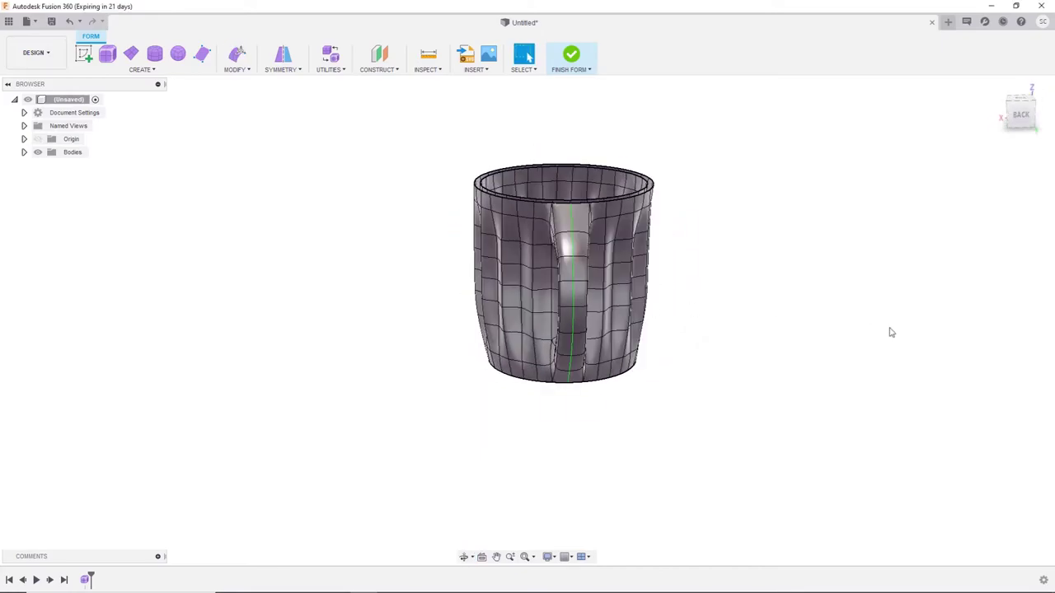
Select the mug's 32-edge top rim edge loop
{"action": "mouse_move", "coordinate": [518, 275]}
{"action": "middle_mouse_down", "text": "shift"}
{"action": "mouse_move", "coordinate": [511, 395]}
{"action": "mouse_move", "coordinate": [827, 271]}
{"action": "middle_mouse_up", "text": "shift"}
{"action": "scroll", "coordinate": [667, 208], "scroll_direction": "up", "scroll_amount": 3}
{"action": "scroll", "coordinate": [668, 208], "scroll_direction": "up", "scroll_amount": 3}
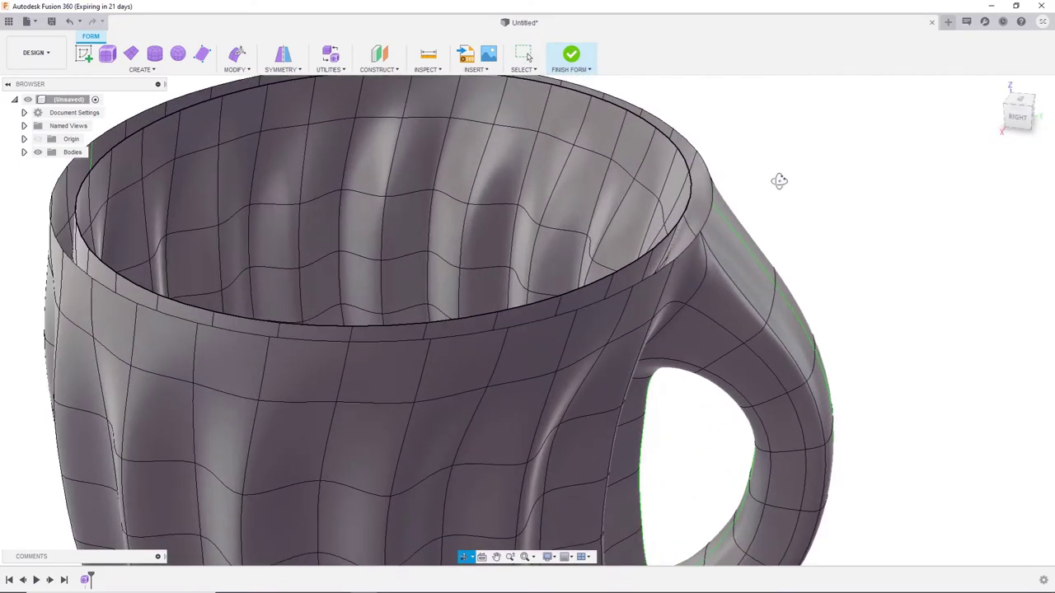
{"action": "mouse_move", "coordinate": [667, 207]}
{"action": "middle_mouse_down", "text": "shift"}
{"action": "mouse_move", "coordinate": [777, 155]}
{"action": "mouse_move", "coordinate": [785, 173]}
{"action": "middle_mouse_up", "text": "shift"}
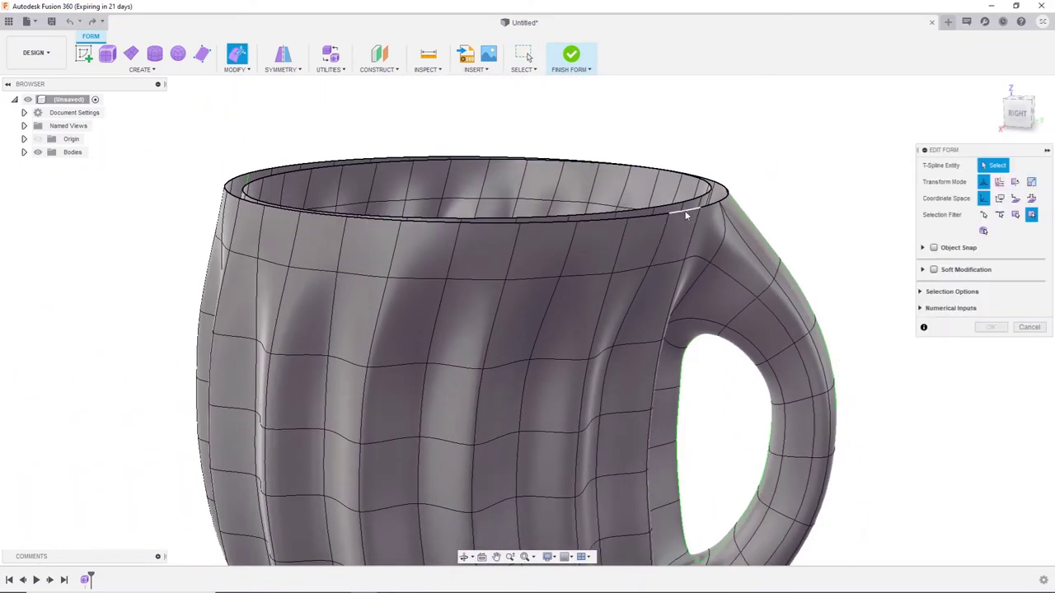
{"action": "double_click", "coordinate": [606, 182]}
Raise the top rim edge loop by about 1.1 mm
{"action": "left_click_drag", "start_coordinate": [477, 149], "coordinate": [477, 143]}
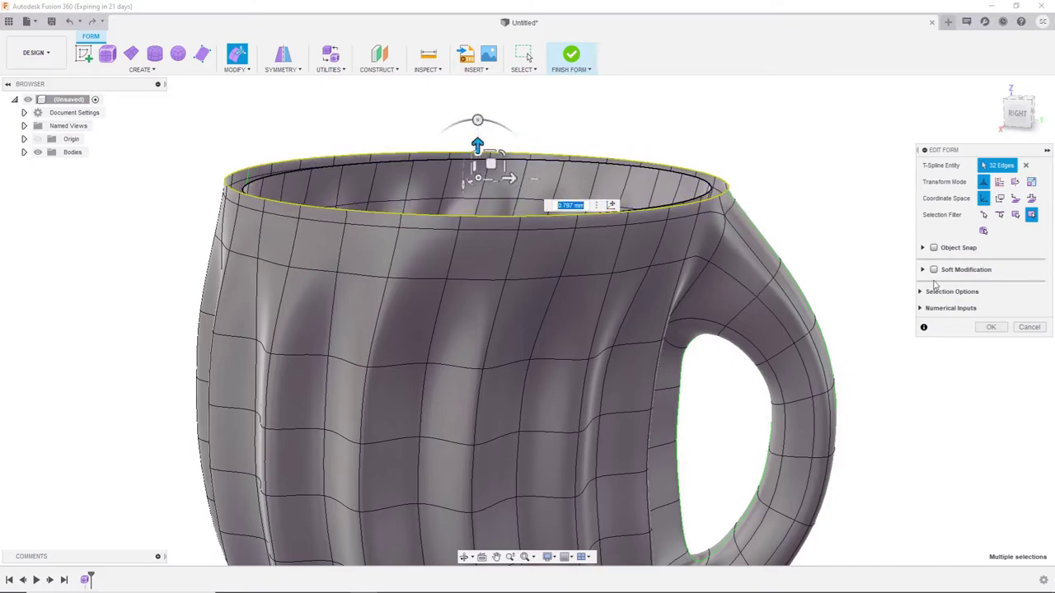
{"action": "left_click", "coordinate": [993, 328]}
{"action": "middle_click_drag", "start_coordinate": [565, 141], "coordinate": [668, 232], "text": "shift"}
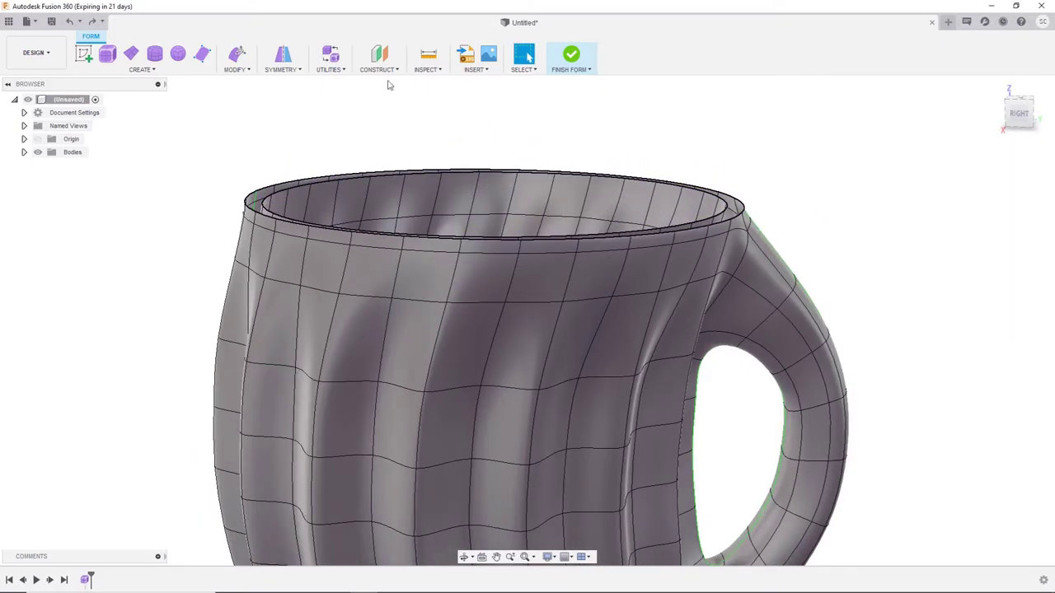
Clear the symmetry on the mug body
{"action": "left_click", "coordinate": [295, 145]}
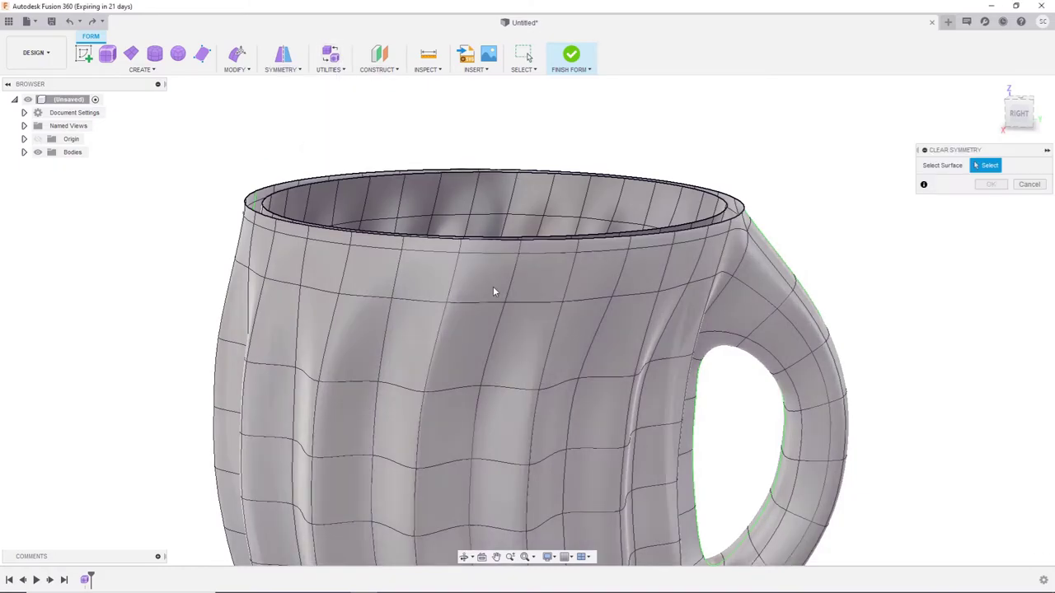
{"action": "left_click", "coordinate": [494, 288]}
{"action": "left_click", "coordinate": [949, 206]}
{"action": "middle_click_drag", "start_coordinate": [736, 207], "coordinate": [716, 212], "text": "shift"}
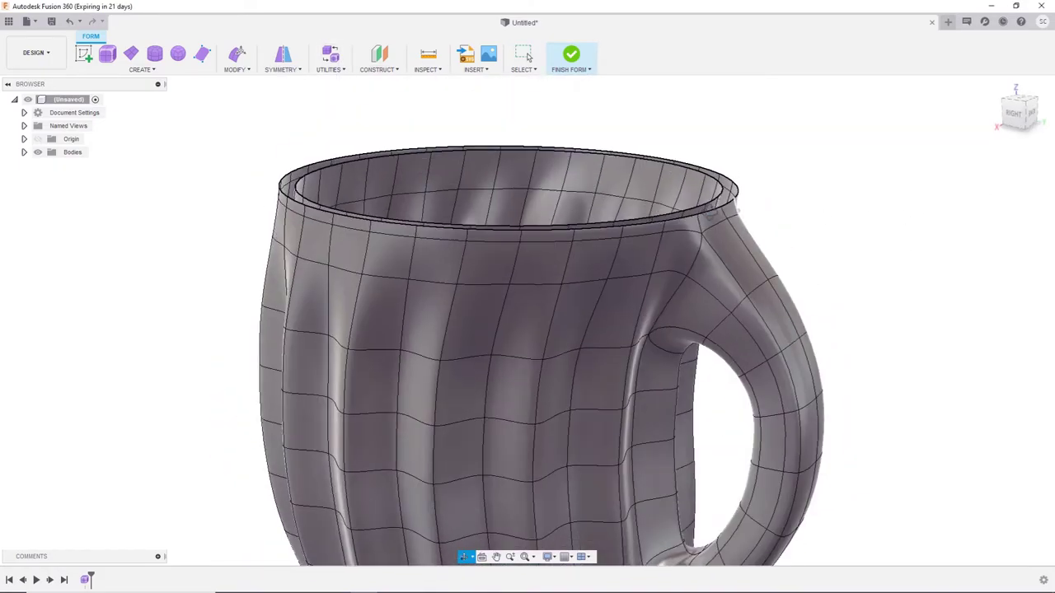
Attempt a bridge between the rim edge loops, then cancel it
{"action": "left_click", "coordinate": [237, 69]}
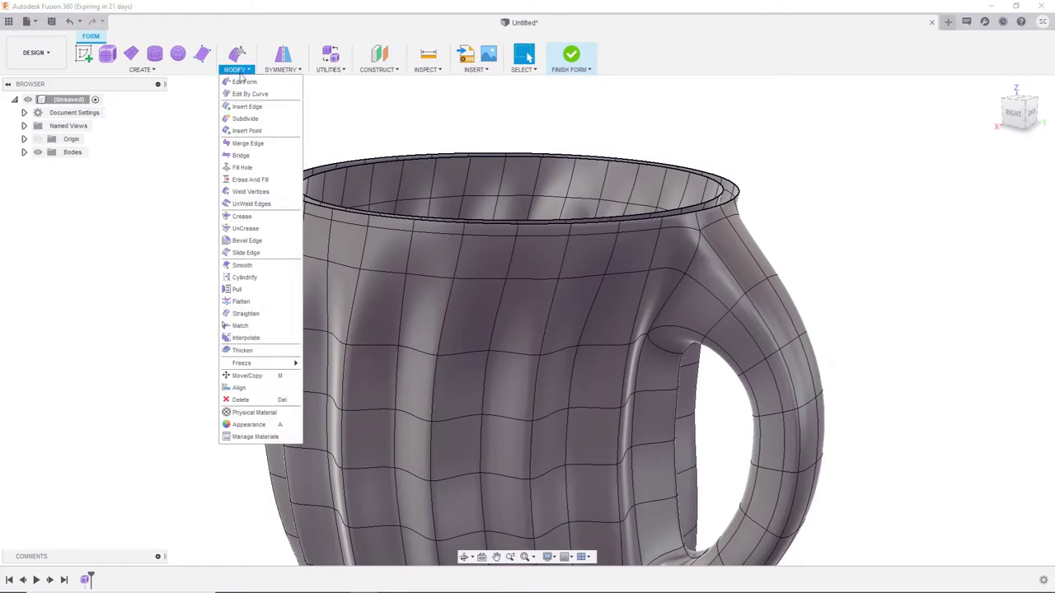
{"action": "left_click", "coordinate": [251, 153]}
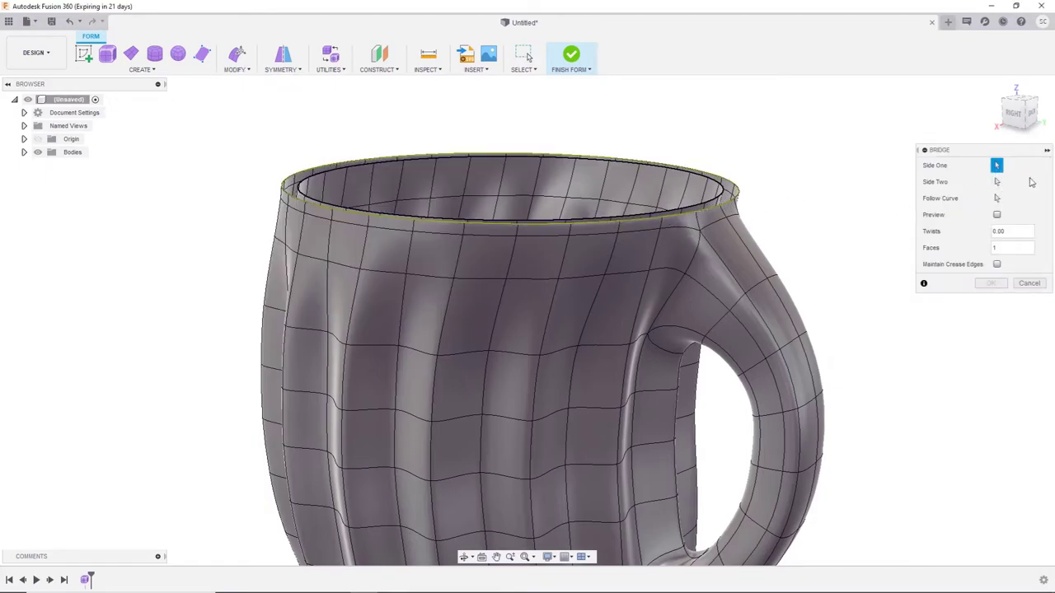
{"action": "left_click", "coordinate": [665, 211]}
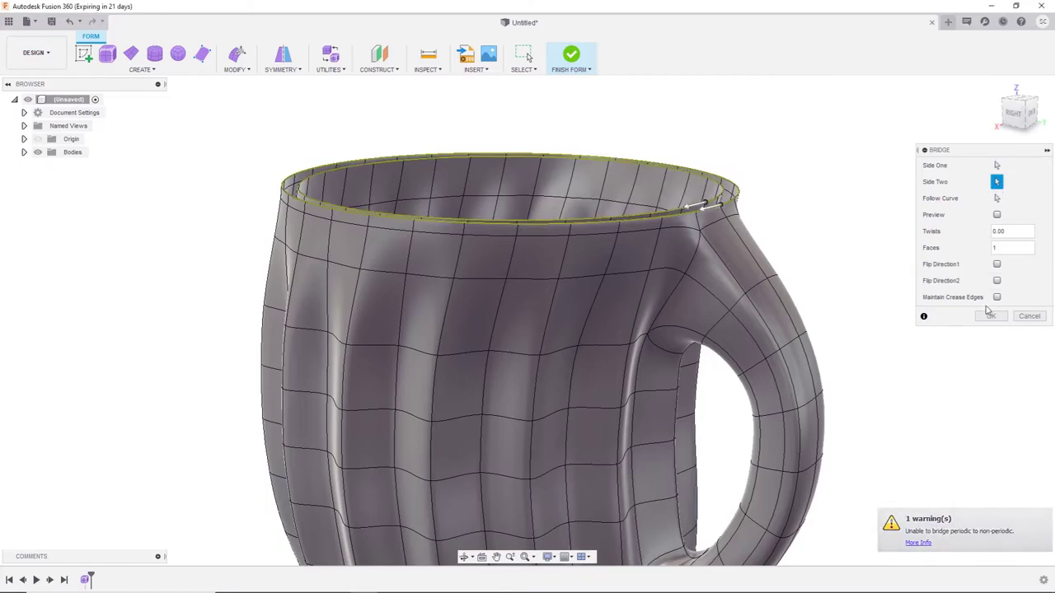
{"action": "key", "text": "Escape"}
{"action": "mouse_move", "coordinate": [725, 244]}
{"action": "middle_mouse_down", "text": "shift"}
{"action": "mouse_move", "coordinate": [733, 172]}
{"action": "mouse_move", "coordinate": [642, 315]}
{"action": "mouse_move", "coordinate": [537, 202]}
{"action": "middle_mouse_up", "text": "shift"}
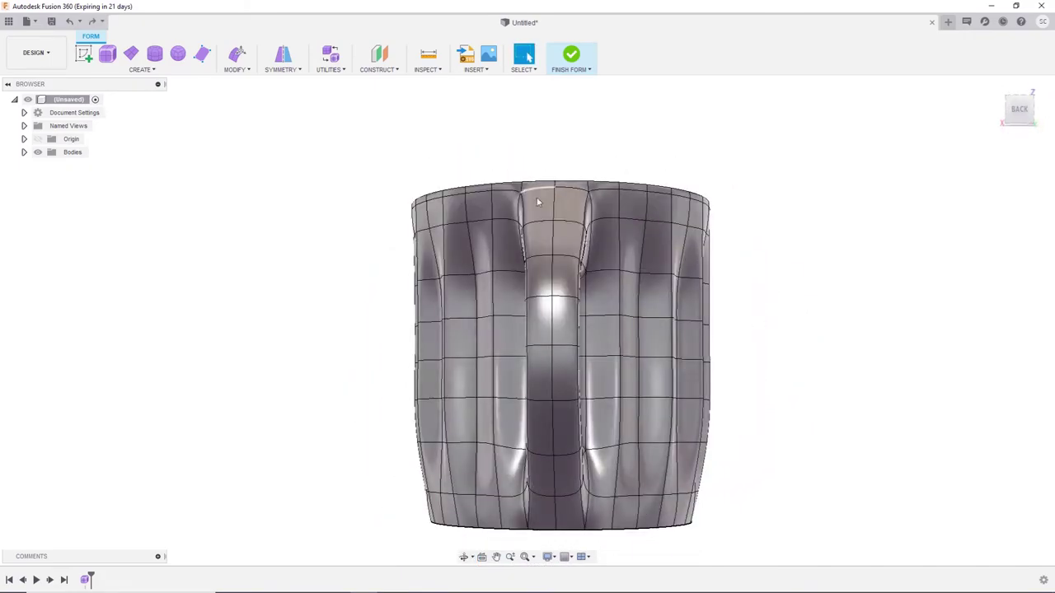
Scale the eight handle-joint edges on the mug's back by 1.14 with Edit Form
{"action": "middle_click_drag", "start_coordinate": [554, 262], "coordinate": [551, 266], "text": "shift"}
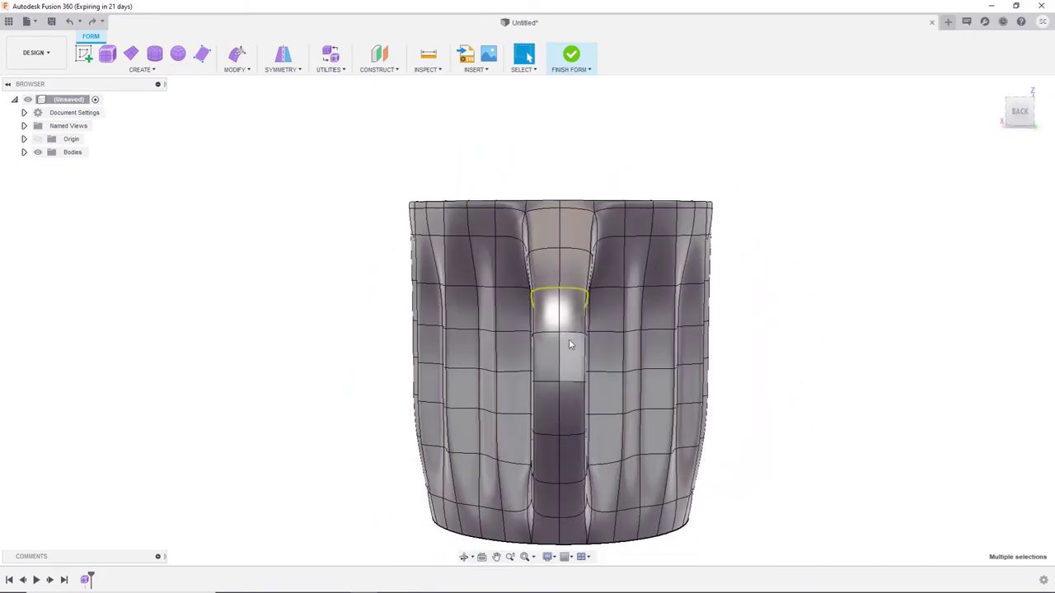
{"action": "left_click", "coordinate": [236, 56]}
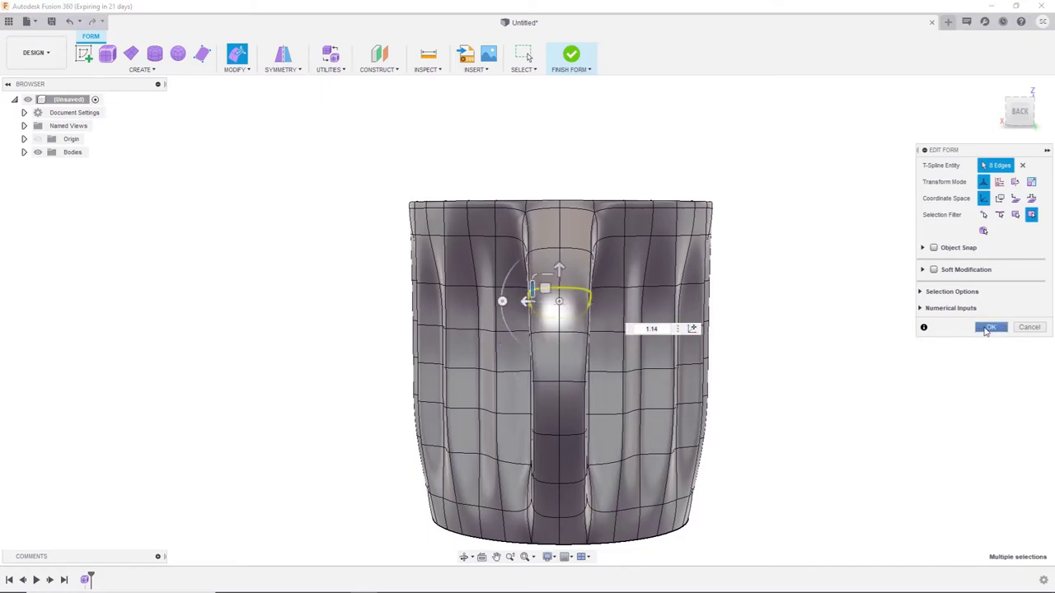
{"action": "left_click", "coordinate": [986, 329]}
{"action": "mouse_move", "coordinate": [730, 296]}
{"action": "middle_mouse_down", "text": "shift"}
{"action": "mouse_move", "coordinate": [806, 292]}
{"action": "mouse_move", "coordinate": [517, 72]}
{"action": "middle_mouse_up", "text": "shift"}
{"action": "mouse_move", "coordinate": [574, 56]}
{"action": "middle_mouse_down", "text": "shift"}
{"action": "mouse_move", "coordinate": [683, 163]}
{"action": "mouse_move", "coordinate": [678, 170]}
{"action": "mouse_move", "coordinate": [588, 94]}
{"action": "mouse_move", "coordinate": [680, 185]}
{"action": "mouse_move", "coordinate": [690, 437]}
{"action": "middle_mouse_up", "text": "shift"}
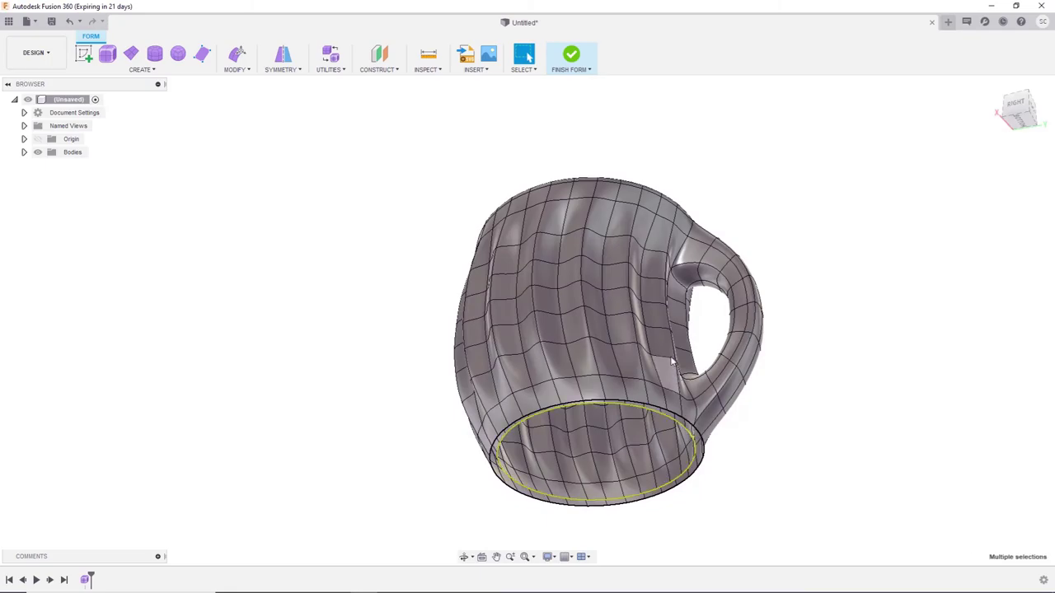
{"action": "middle_click_drag", "start_coordinate": [672, 361], "coordinate": [655, 215], "text": "shift"}
From the left view, move the mug's 32-edge top ring by -2.5 mm with Edit Form
{"action": "left_click", "coordinate": [1029, 123]}
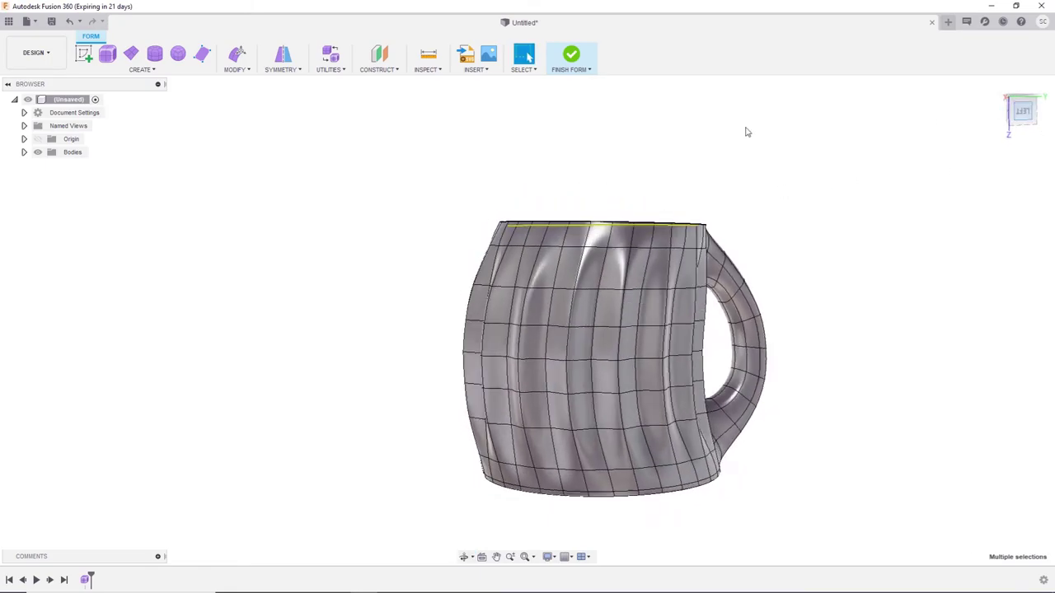
{"action": "left_click", "coordinate": [242, 68]}
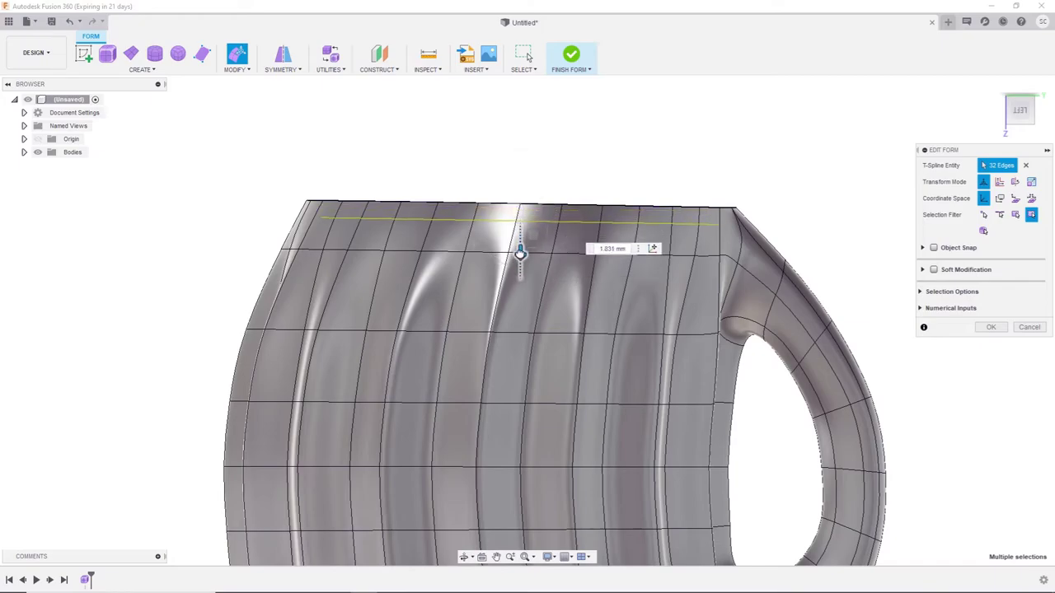
{"action": "type", "text": ".5"}
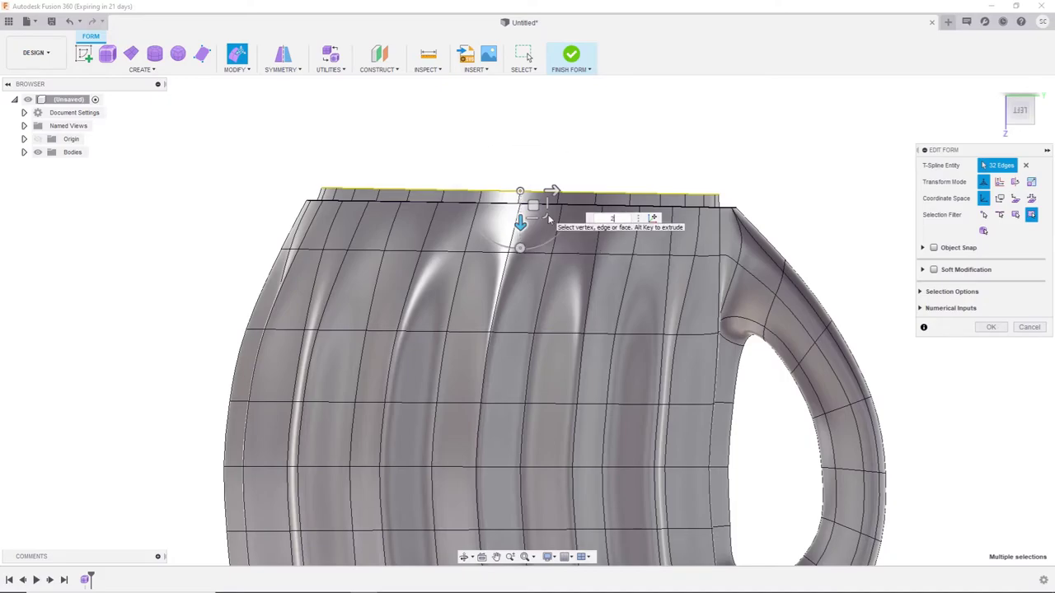
{"action": "key", "text": "Return"}
{"action": "scroll", "coordinate": [549, 219], "scroll_direction": "down", "scroll_amount": 5}
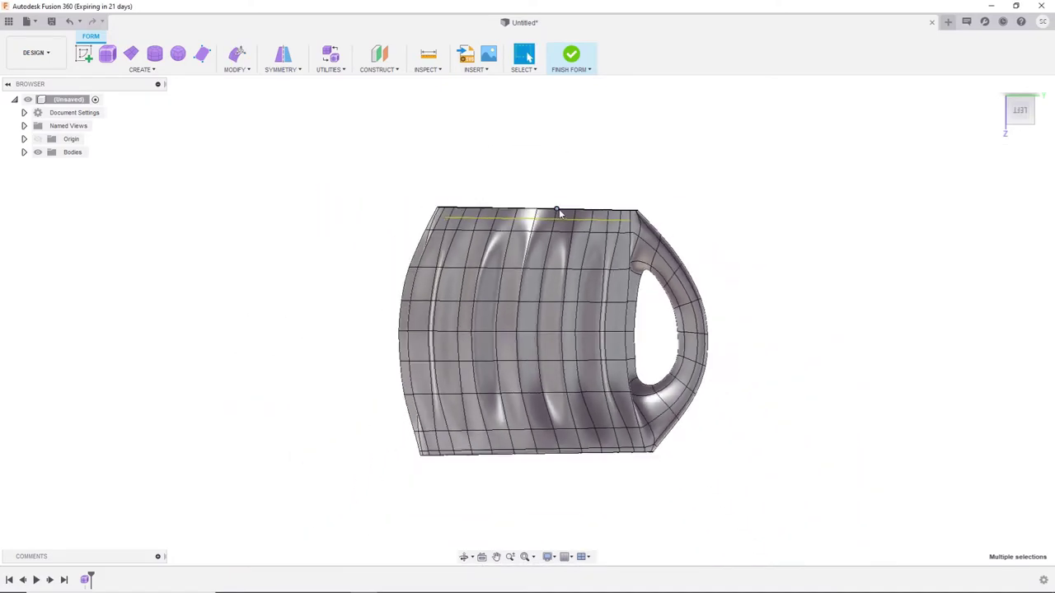
{"action": "middle_click_drag", "start_coordinate": [578, 248], "coordinate": [578, 82], "text": "shift"}
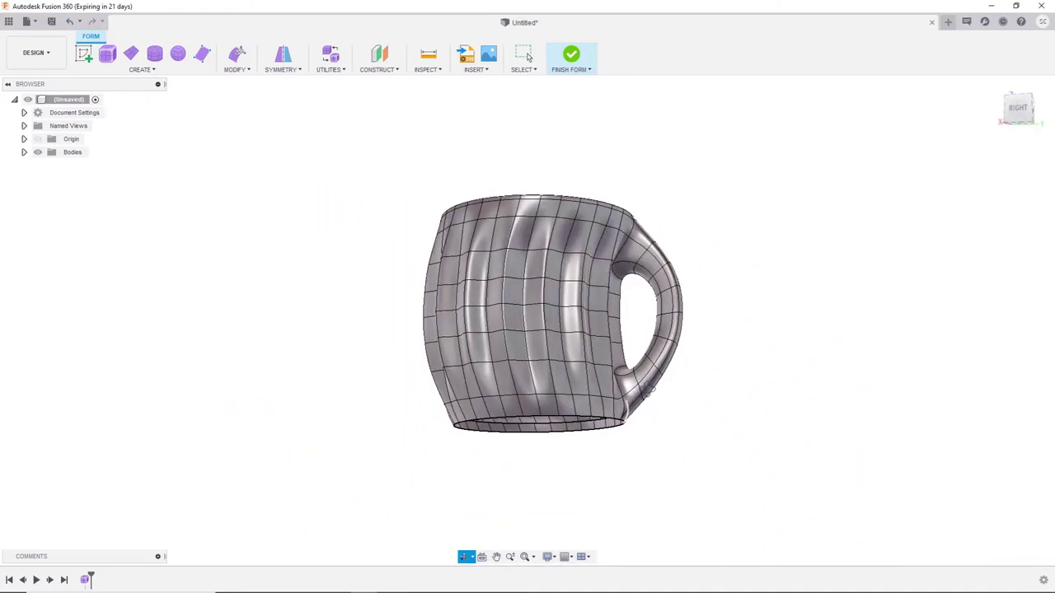
Finish the form and cap the inner and outer bottom rim edges with two patch surfaces
{"action": "left_click", "coordinate": [565, 72]}
{"action": "mouse_move", "coordinate": [630, 258]}
{"action": "middle_mouse_down", "text": "shift"}
{"action": "mouse_move", "coordinate": [663, 311]}
{"action": "mouse_move", "coordinate": [731, 258]}
{"action": "middle_mouse_up", "text": "shift"}
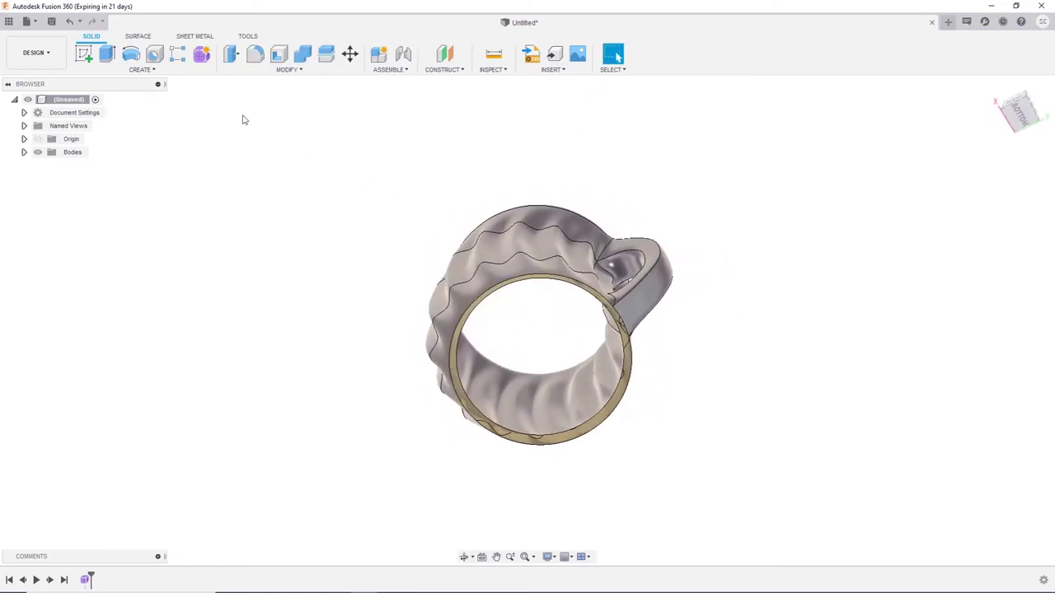
{"action": "left_click", "coordinate": [140, 37]}
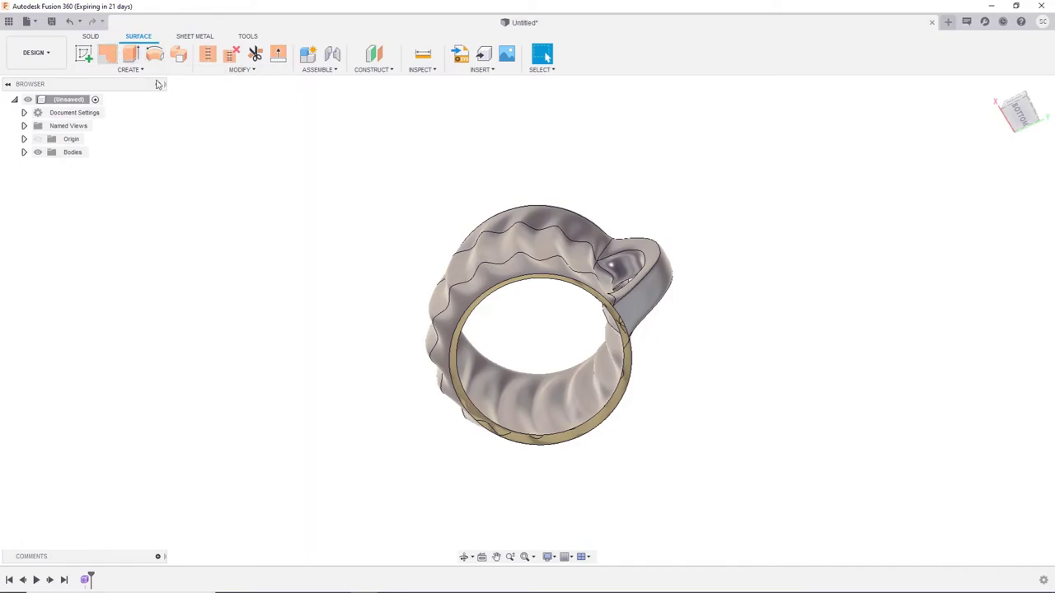
{"action": "left_click", "coordinate": [606, 408]}
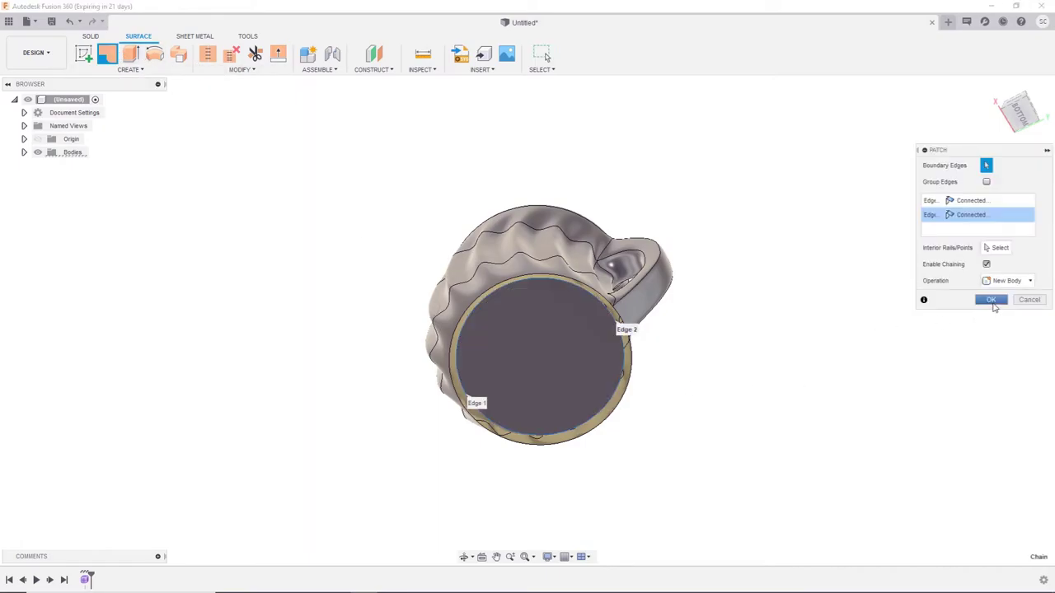
{"action": "left_click", "coordinate": [992, 300]}
{"action": "left_click", "coordinate": [115, 55]}
{"action": "left_click", "coordinate": [642, 305]}
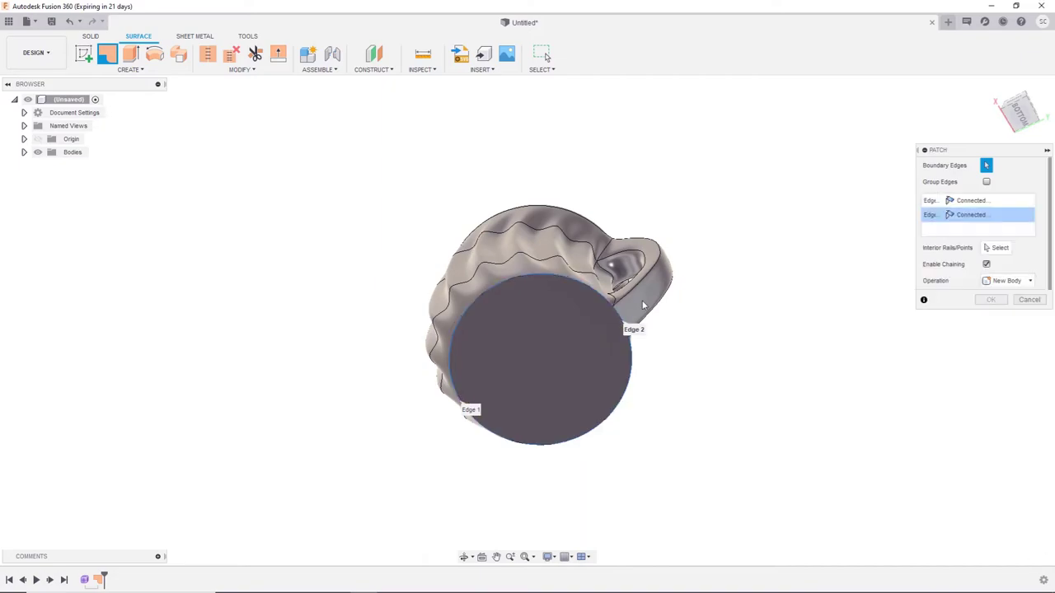
{"action": "left_click", "coordinate": [990, 299]}
Window-select the three mug surfaces and stitch them into one closed body at 0.10 mm tolerance
{"action": "mouse_move", "coordinate": [626, 305]}
{"action": "middle_mouse_down", "text": "shift"}
{"action": "mouse_move", "coordinate": [539, 316]}
{"action": "mouse_move", "coordinate": [527, 338]}
{"action": "middle_mouse_up", "text": "shift"}
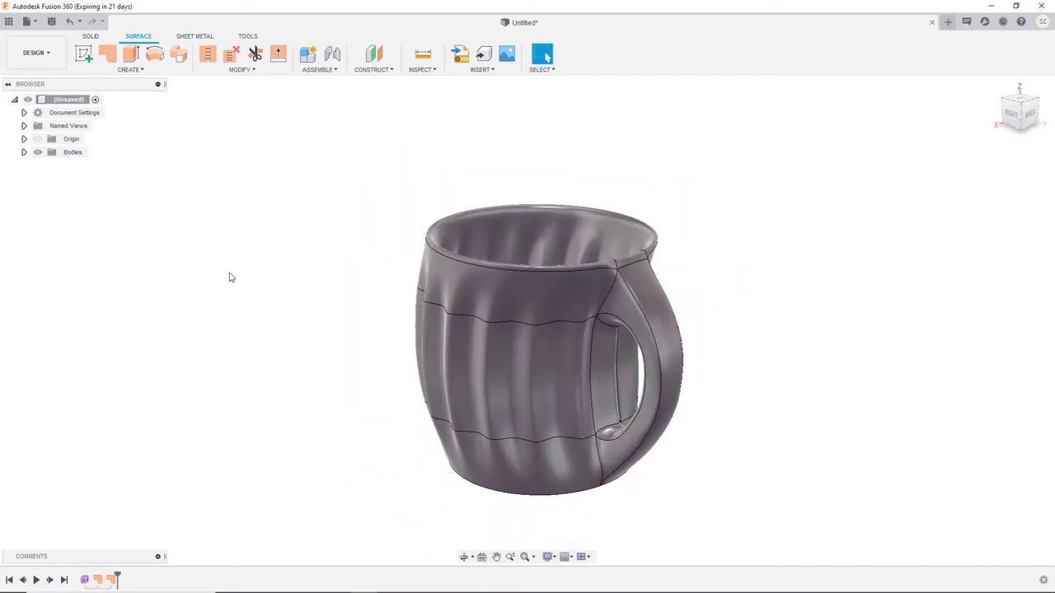
{"action": "left_click", "coordinate": [219, 59]}
{"action": "left_click_drag", "start_coordinate": [348, 149], "coordinate": [757, 520]}
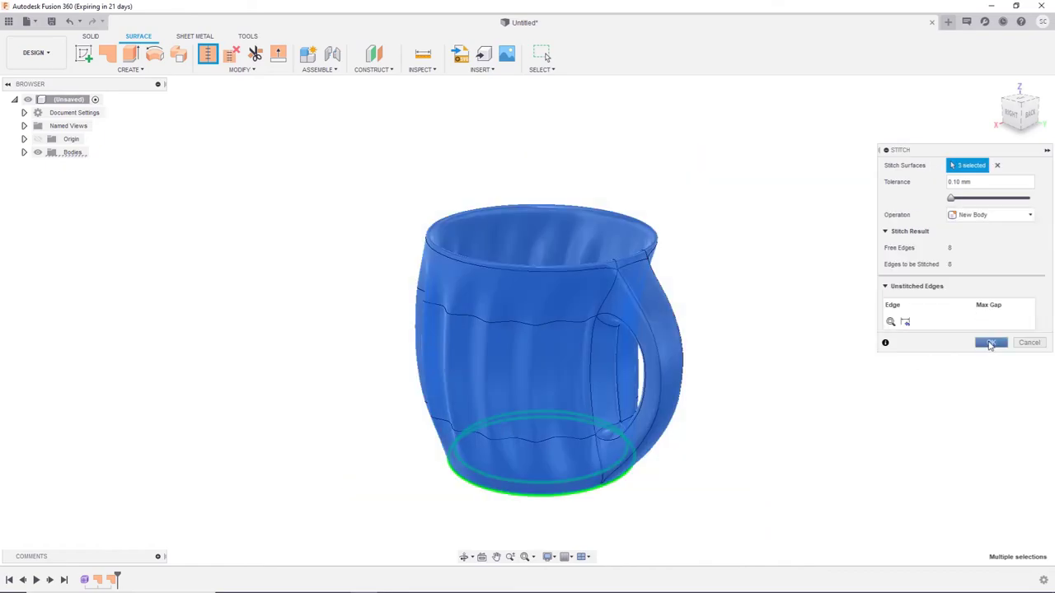
{"action": "left_click", "coordinate": [991, 344]}
{"action": "middle_click_drag", "start_coordinate": [836, 330], "coordinate": [360, 270], "text": "shift"}
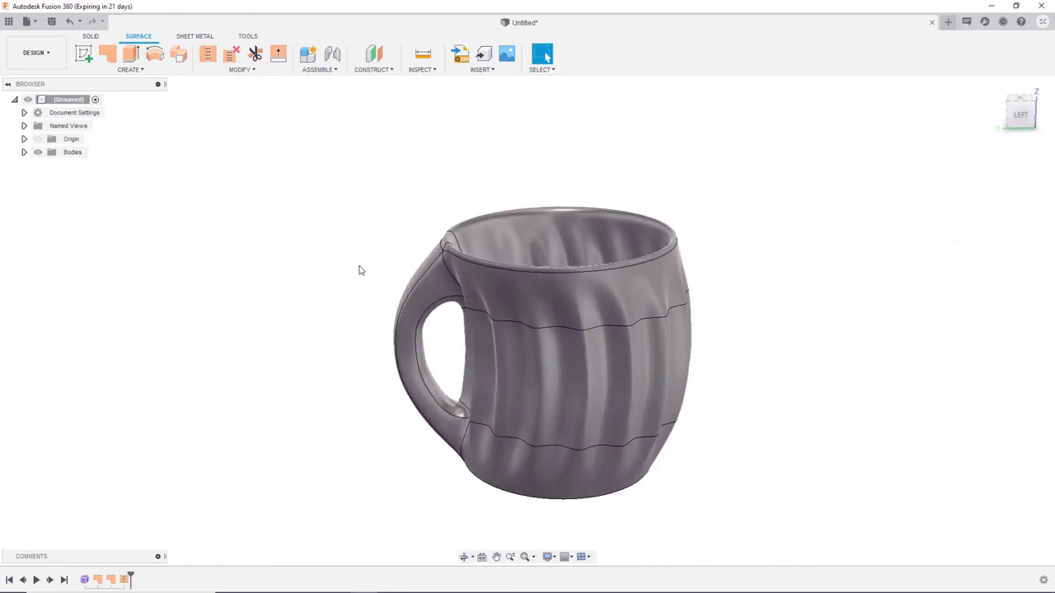
{"action": "mouse_move", "coordinate": [395, 231]}
{"action": "middle_mouse_down", "text": "shift"}
{"action": "mouse_move", "coordinate": [308, 222]}
{"action": "mouse_move", "coordinate": [332, 299]}
{"action": "mouse_move", "coordinate": [386, 264]}
{"action": "mouse_move", "coordinate": [403, 237]}
{"action": "middle_mouse_up", "text": "shift"}
In the Render workspace, apply Paint - Metallic (Dark Grey) from the appearance library to the mug
{"action": "left_click", "coordinate": [35, 52]}
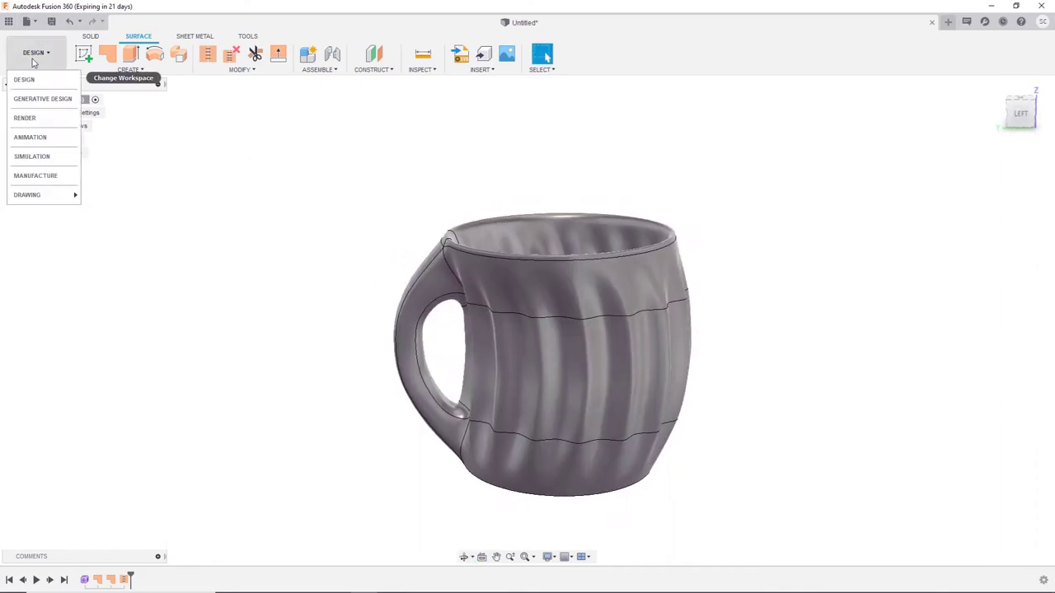
{"action": "left_click", "coordinate": [25, 115]}
{"action": "left_click", "coordinate": [87, 55]}
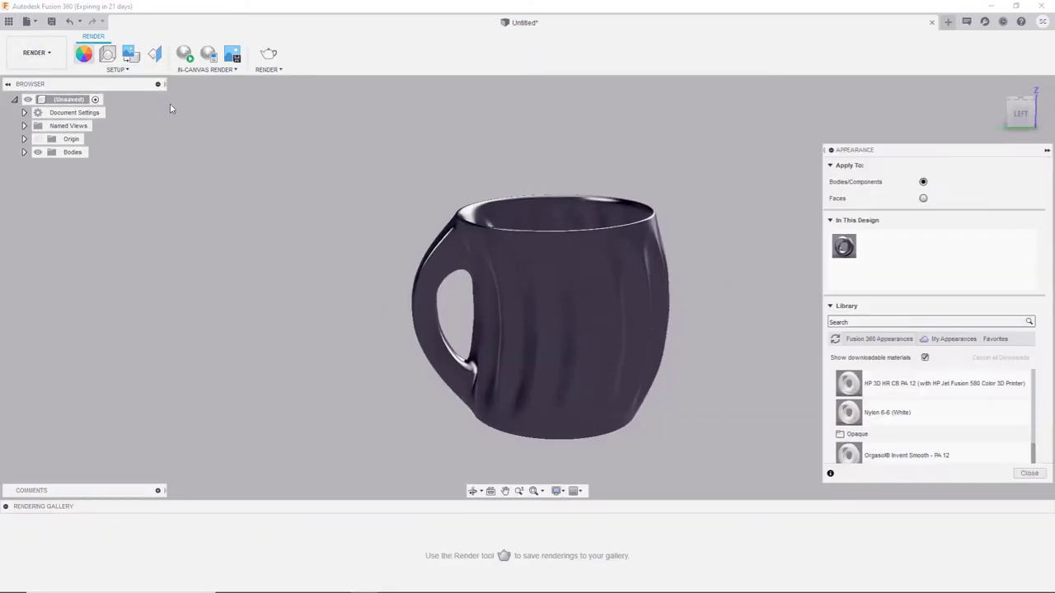
{"action": "scroll", "coordinate": [882, 403], "scroll_direction": "down", "scroll_amount": 3}
{"action": "scroll", "coordinate": [867, 387], "scroll_direction": "down", "scroll_amount": 2}
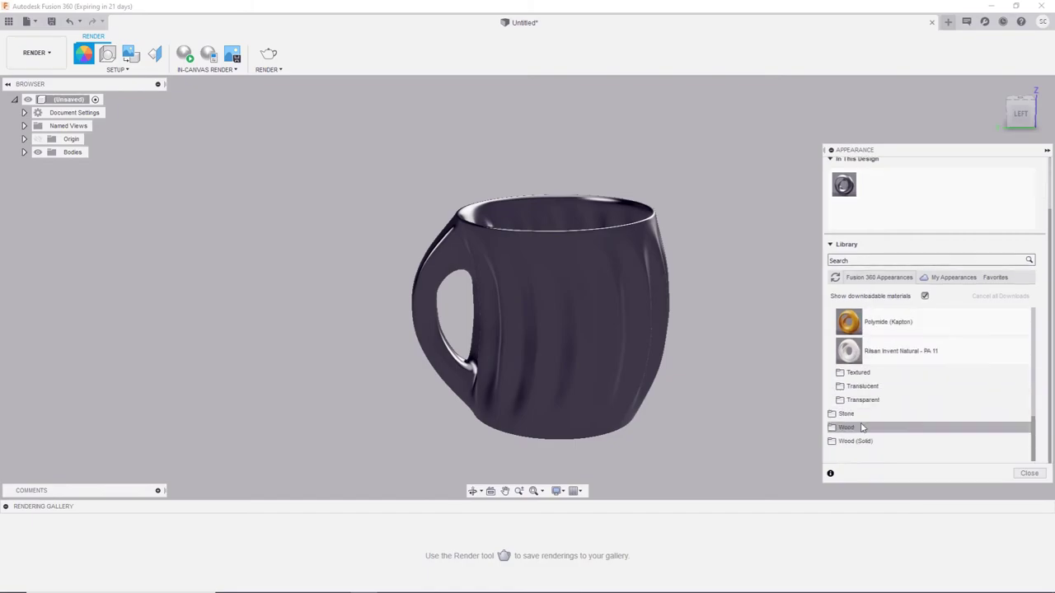
{"action": "scroll", "coordinate": [863, 379], "scroll_direction": "up", "scroll_amount": 3}
{"action": "scroll", "coordinate": [861, 372], "scroll_direction": "up", "scroll_amount": 1}
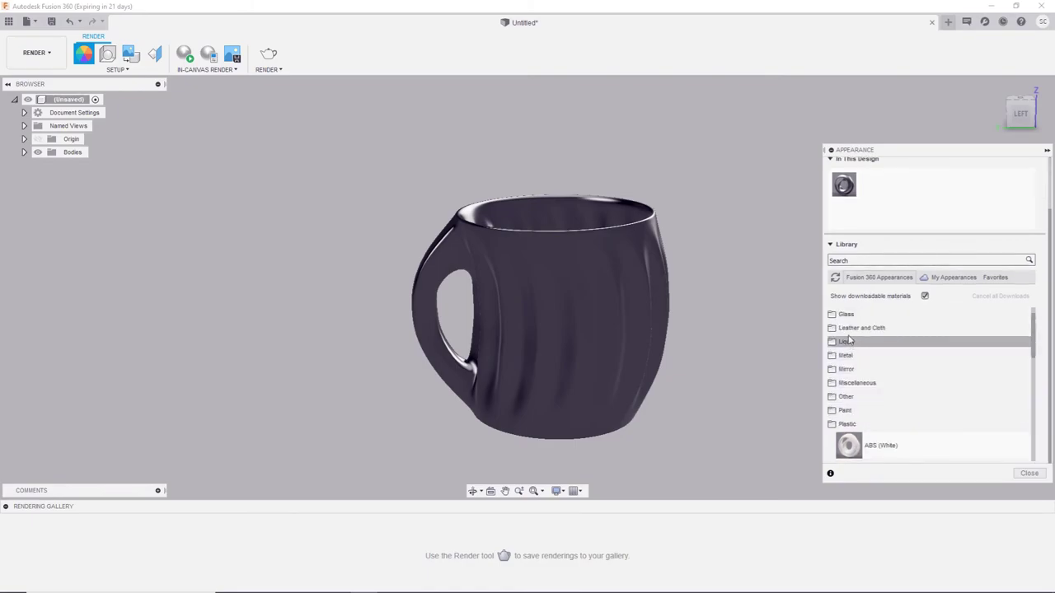
{"action": "left_click", "coordinate": [848, 409]}
{"action": "scroll", "coordinate": [855, 417], "scroll_direction": "down", "scroll_amount": 3}
{"action": "scroll", "coordinate": [855, 388], "scroll_direction": "up", "scroll_amount": 2}
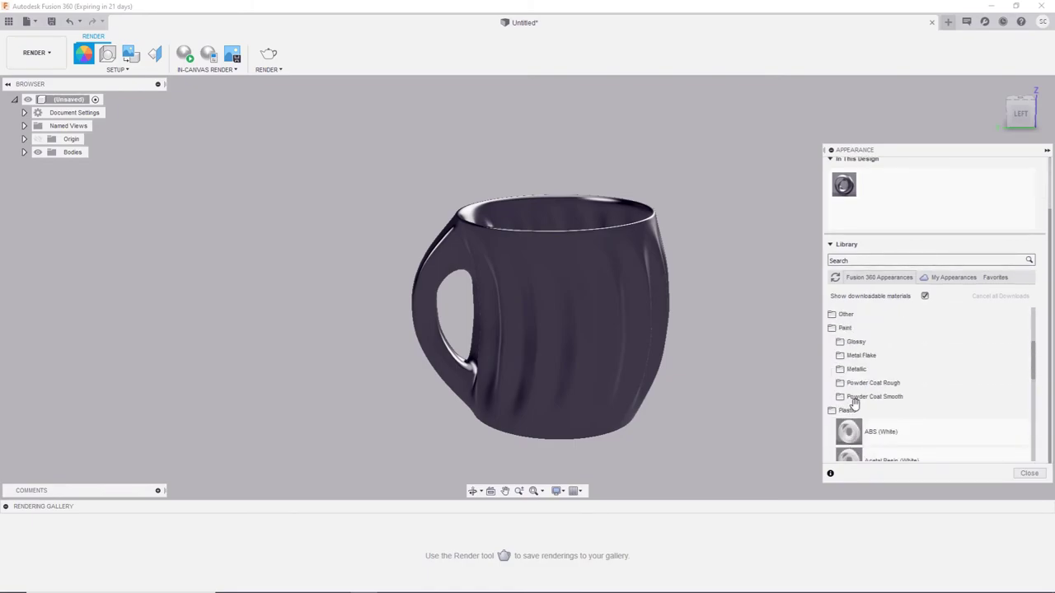
{"action": "scroll", "coordinate": [864, 346], "scroll_direction": "down", "scroll_amount": 1}
{"action": "left_click", "coordinate": [860, 331]}
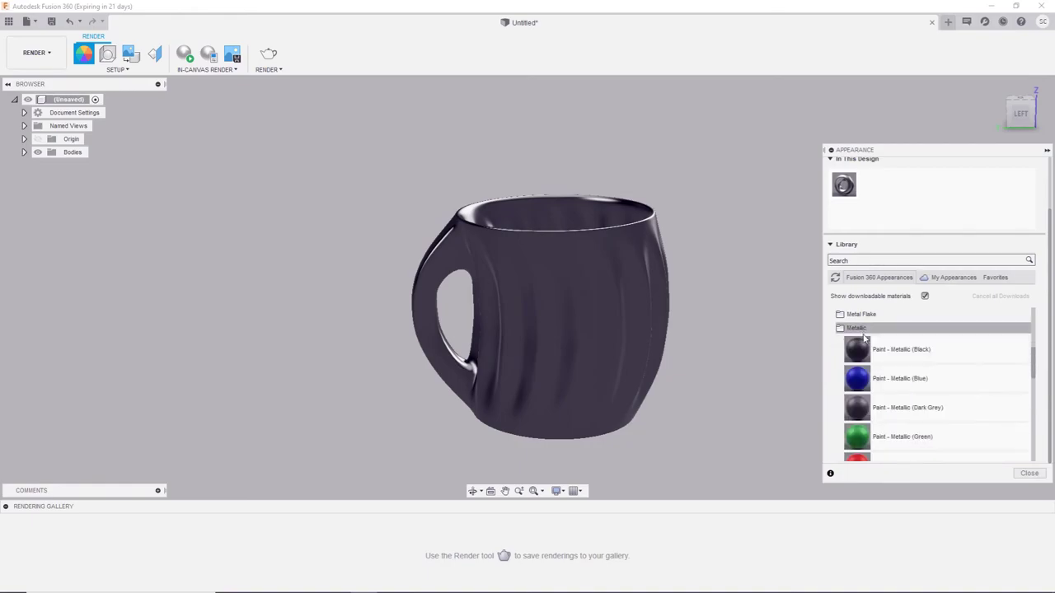
{"action": "scroll", "coordinate": [885, 404], "scroll_direction": "down", "scroll_amount": 5}
{"action": "scroll", "coordinate": [890, 400], "scroll_direction": "up", "scroll_amount": 4}
{"action": "scroll", "coordinate": [888, 404], "scroll_direction": "up", "scroll_amount": 2}
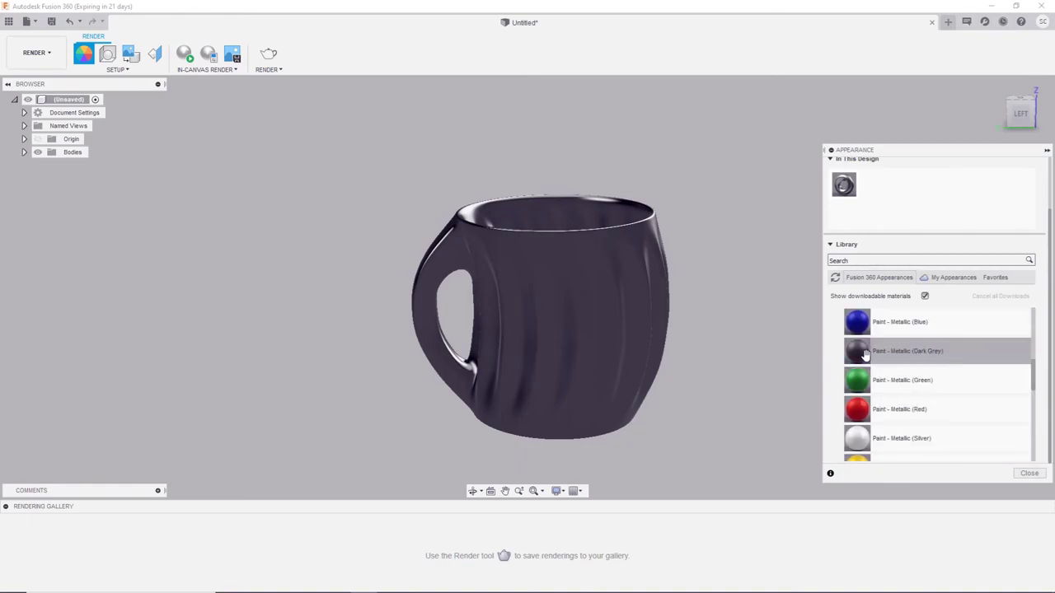
{"action": "left_click_drag", "start_coordinate": [864, 353], "coordinate": [618, 330]}
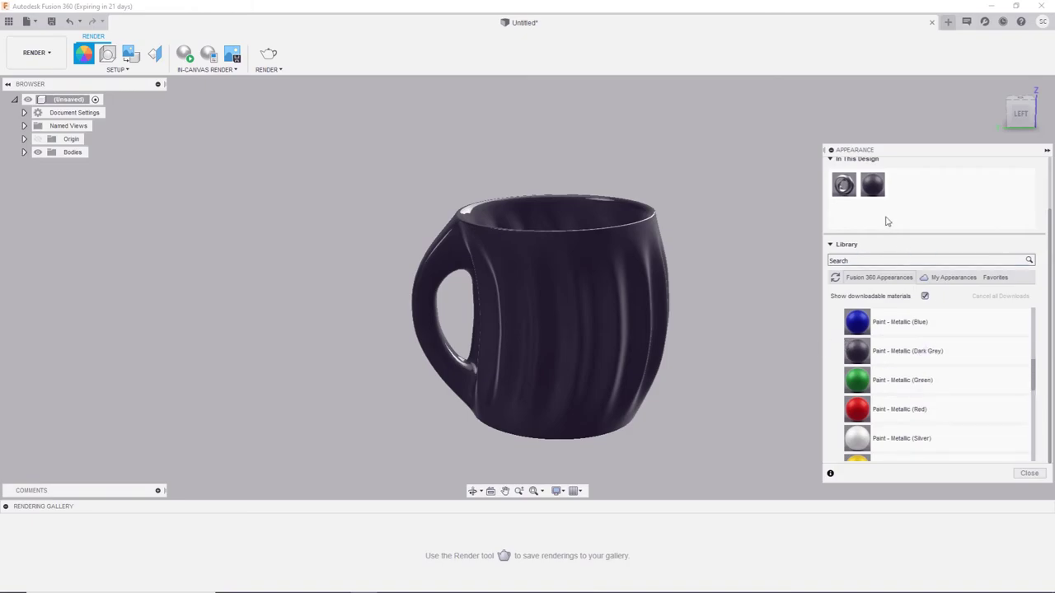
Lighten the applied metallic paint to pale grey 184/184/184
{"action": "double_click", "coordinate": [870, 185]}
{"action": "left_click_drag", "start_coordinate": [815, 236], "coordinate": [824, 232]}
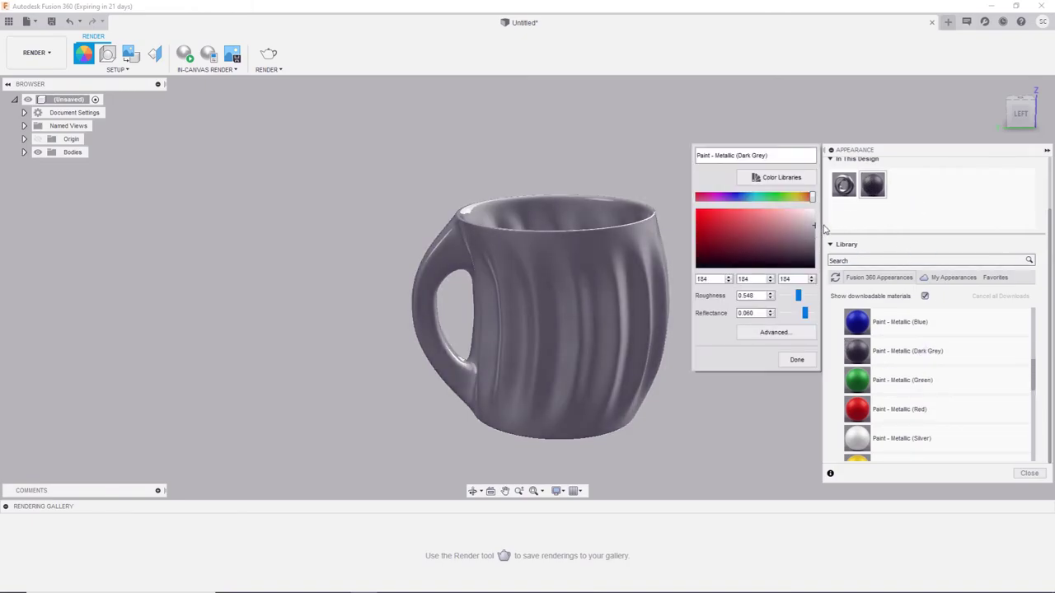
{"action": "left_click", "coordinate": [796, 361]}
{"action": "mouse_move", "coordinate": [676, 244]}
{"action": "middle_mouse_down", "text": "shift"}
{"action": "mouse_move", "coordinate": [748, 231]}
{"action": "mouse_move", "coordinate": [737, 285]}
{"action": "mouse_move", "coordinate": [681, 269]}
{"action": "mouse_move", "coordinate": [718, 235]}
{"action": "mouse_move", "coordinate": [725, 200]}
{"action": "mouse_move", "coordinate": [758, 240]}
{"action": "mouse_move", "coordinate": [839, 270]}
{"action": "mouse_move", "coordinate": [879, 180]}
{"action": "mouse_move", "coordinate": [890, 206]}
{"action": "mouse_move", "coordinate": [890, 186]}
{"action": "mouse_move", "coordinate": [807, 206]}
{"action": "mouse_move", "coordinate": [747, 242]}
{"action": "mouse_move", "coordinate": [692, 239]}
{"action": "mouse_move", "coordinate": [671, 259]}
{"action": "mouse_move", "coordinate": [672, 279]}
{"action": "middle_mouse_up", "text": "shift"}
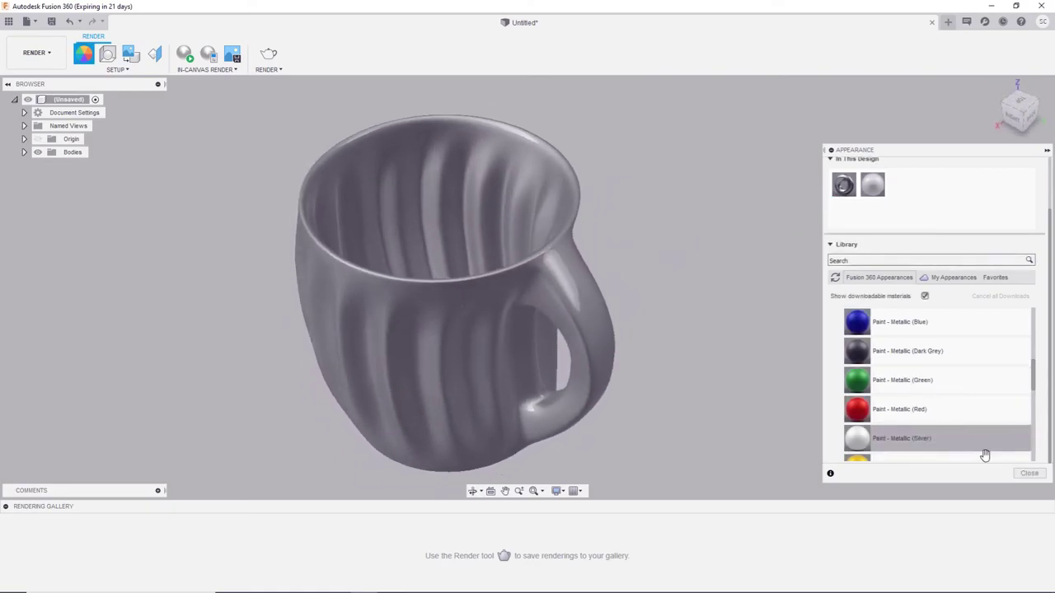
{"action": "left_click", "coordinate": [1029, 473]}
Back in Design, export the mug body as STL, replacing the existing mug file
{"action": "left_click", "coordinate": [37, 52]}
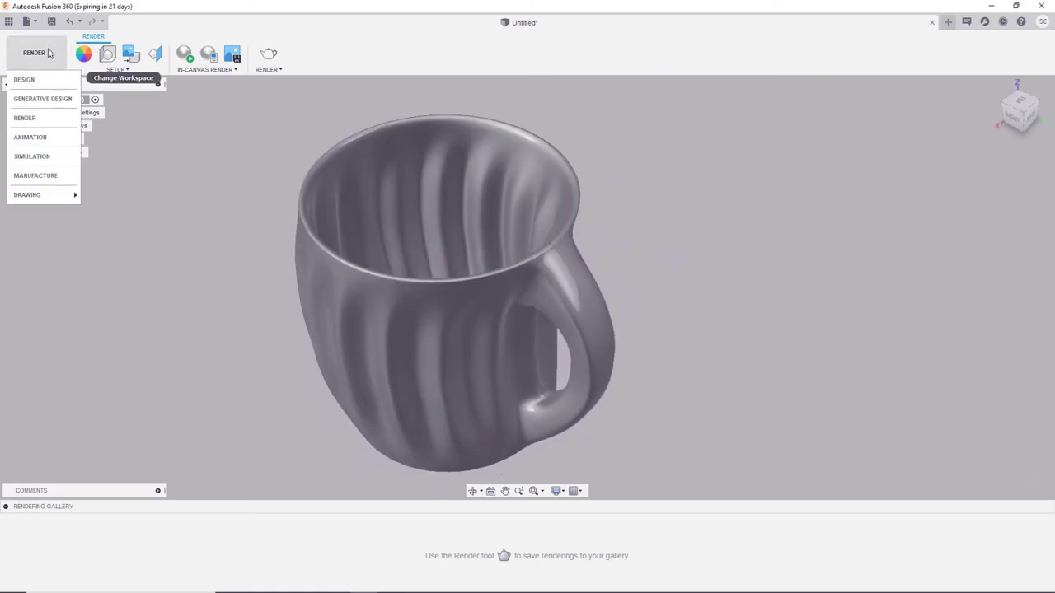
{"action": "left_click", "coordinate": [25, 79]}
{"action": "right_click", "coordinate": [557, 290]}
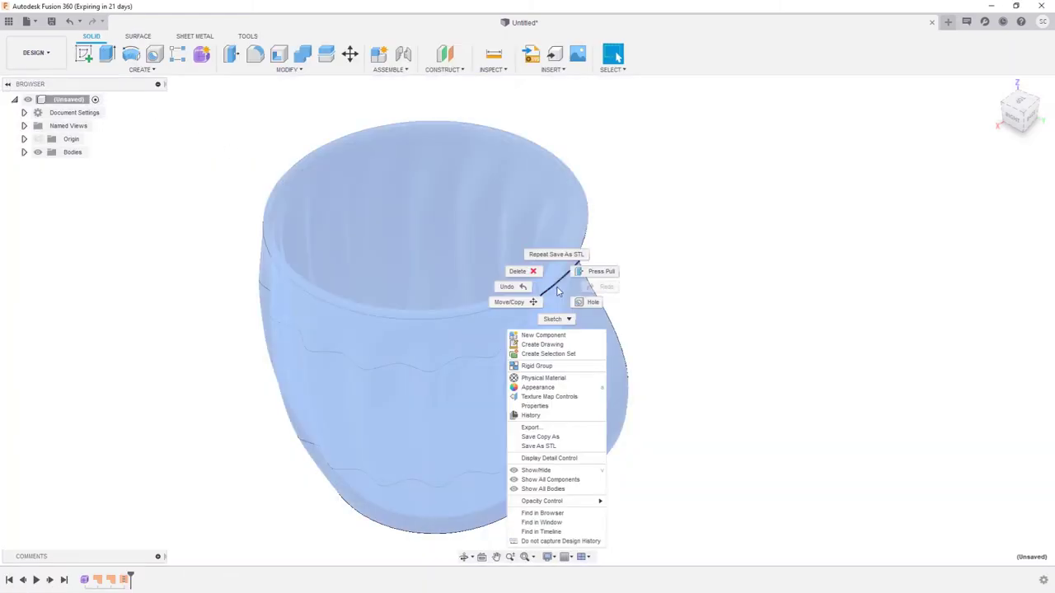
{"action": "left_click", "coordinate": [555, 447]}
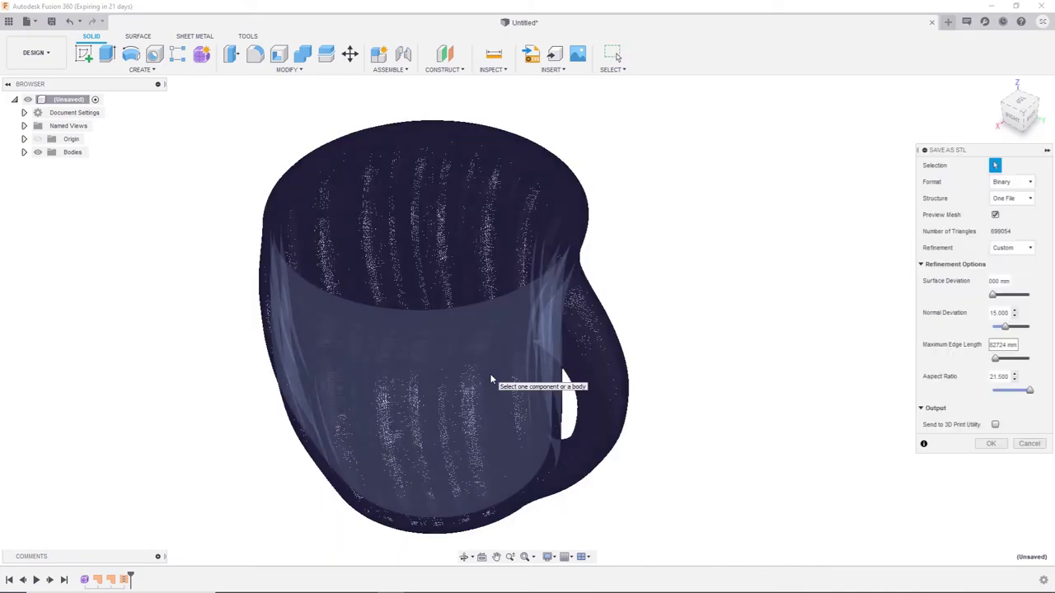
{"action": "left_click", "coordinate": [990, 444]}
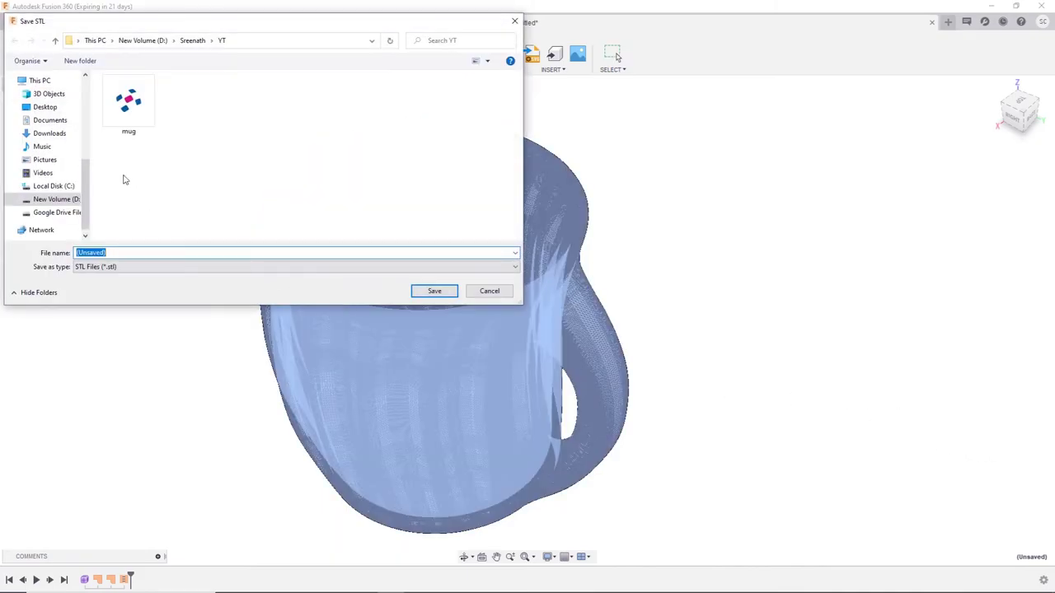
{"action": "left_click", "coordinate": [127, 103]}
{"action": "left_click", "coordinate": [434, 290]}
{"action": "left_click", "coordinate": [548, 303]}
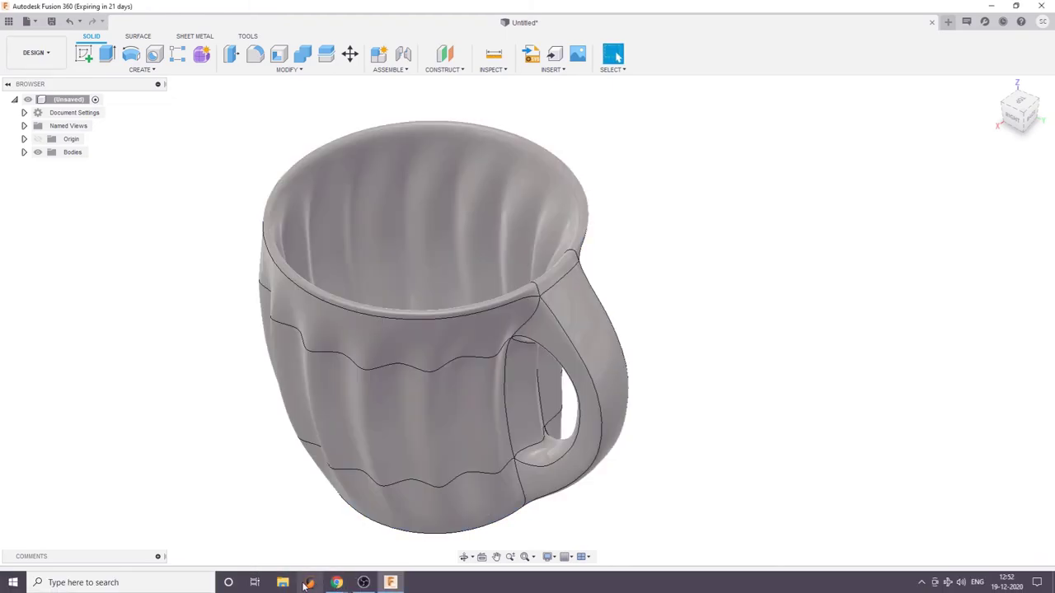
{"action": "left_click", "coordinate": [308, 582]}
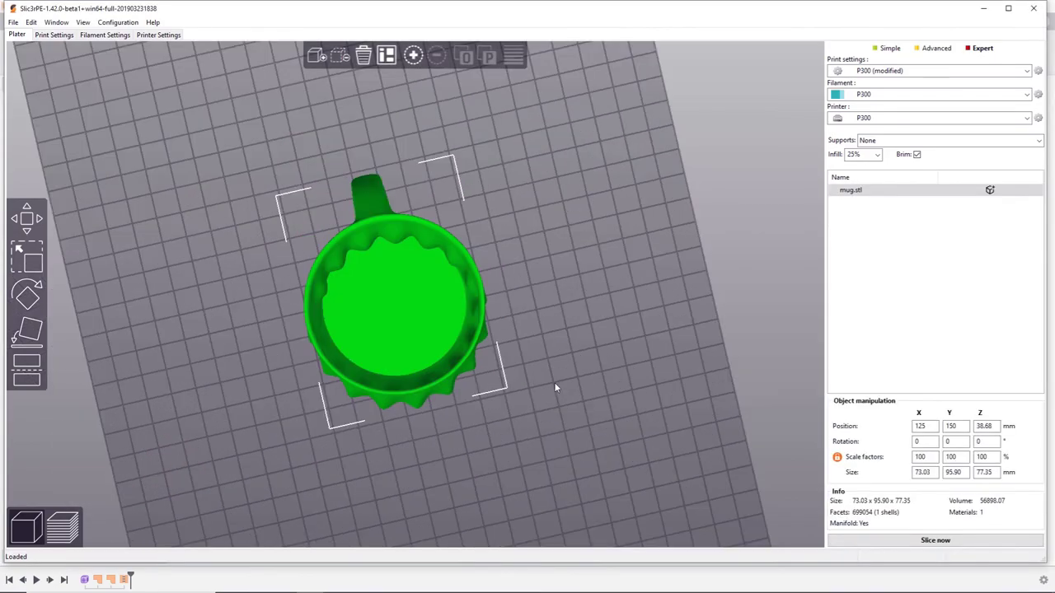
Slice the mug in Slic3r PE, preview layers up to 60.75, and export G-code overwriting mug.gcode
{"action": "mouse_move", "coordinate": [555, 384]}
{"action": "left_mouse_down"}
{"action": "mouse_move", "coordinate": [602, 323]}
{"action": "mouse_move", "coordinate": [615, 353]}
{"action": "mouse_move", "coordinate": [601, 346]}
{"action": "left_mouse_up"}
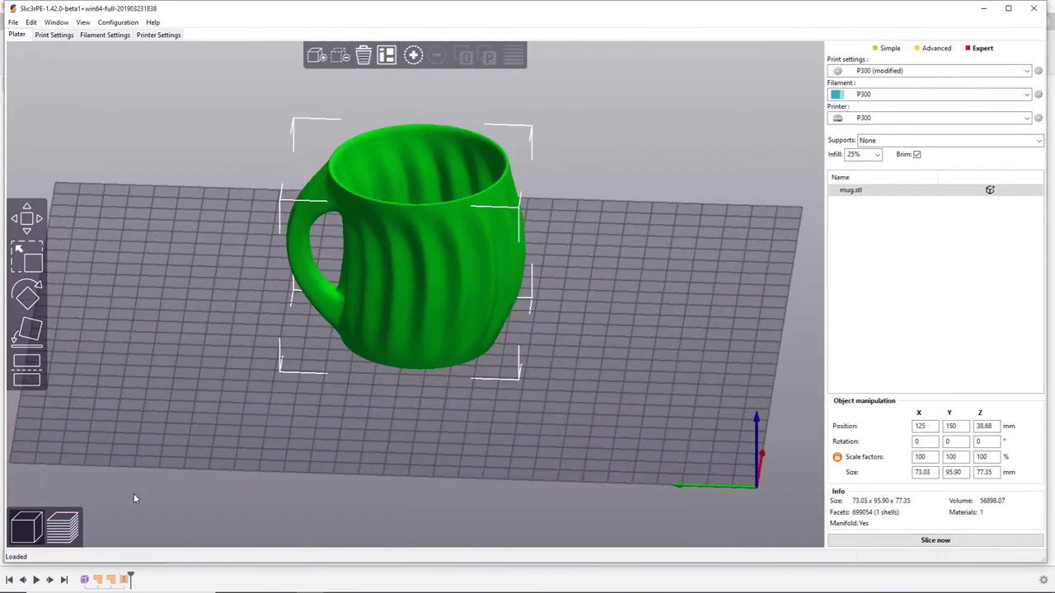
{"action": "left_click", "coordinate": [64, 531]}
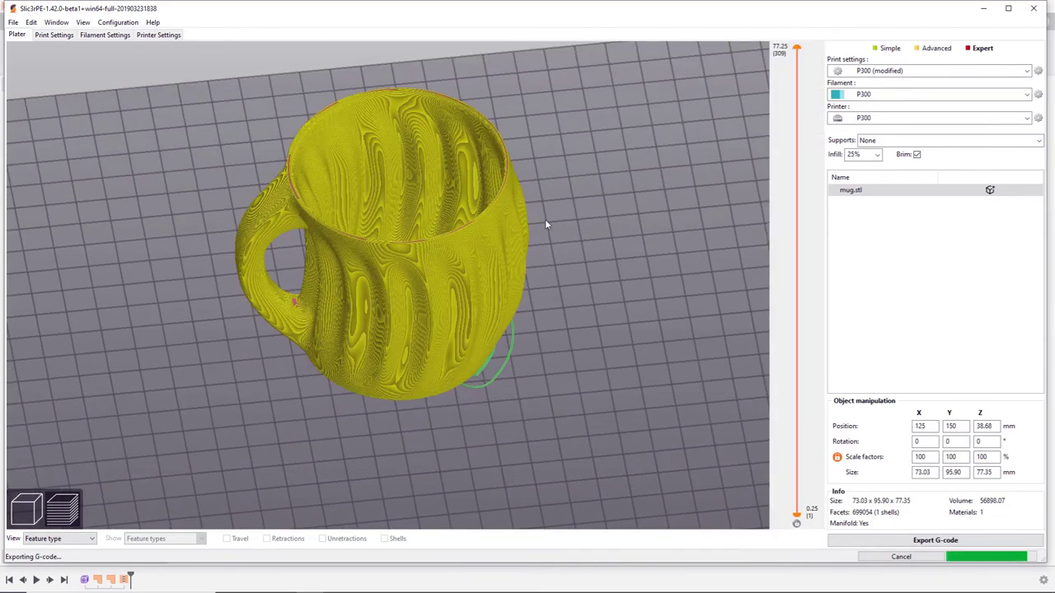
{"action": "left_click_drag", "start_coordinate": [717, 106], "coordinate": [729, 122]}
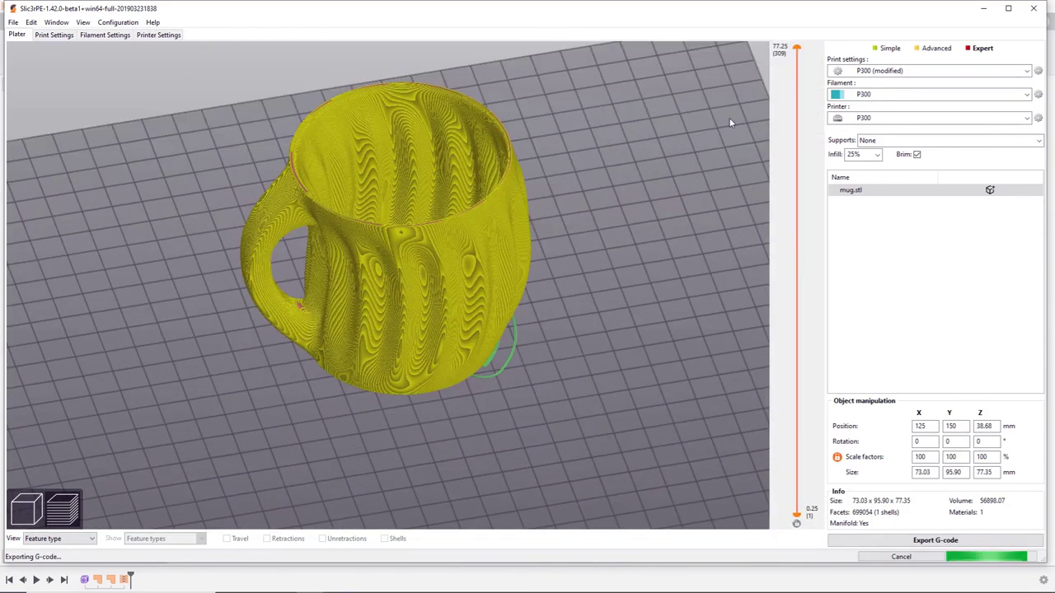
{"action": "mouse_move", "coordinate": [804, 45]}
{"action": "left_mouse_down"}
{"action": "mouse_move", "coordinate": [794, 193]}
{"action": "mouse_move", "coordinate": [748, 269]}
{"action": "mouse_move", "coordinate": [761, 121]}
{"action": "left_mouse_up"}
{"action": "left_click", "coordinate": [862, 541]}
{"action": "key", "text": "Return"}
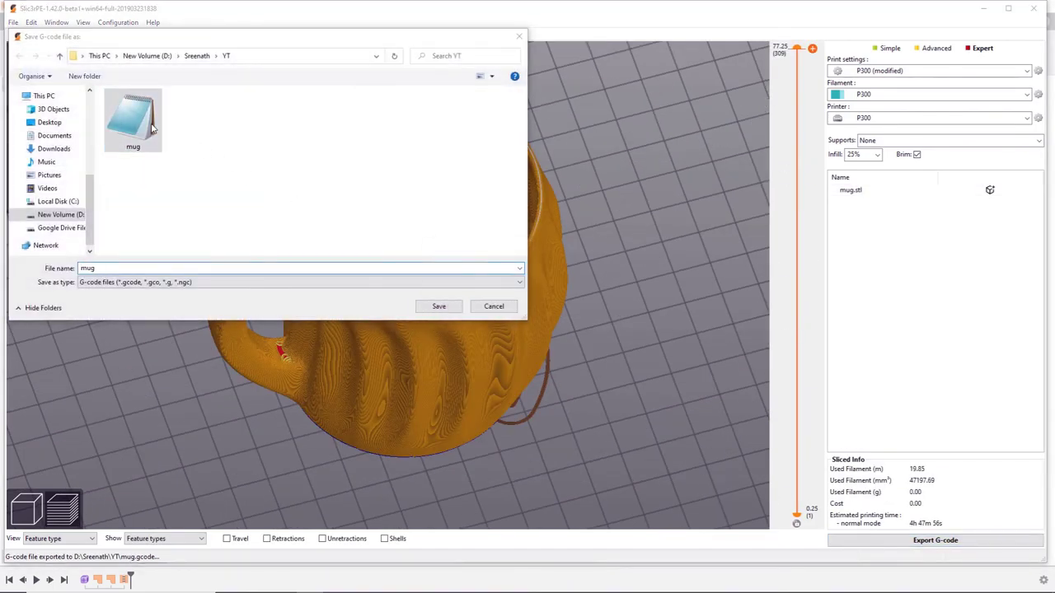
{"action": "left_click", "coordinate": [555, 302]}
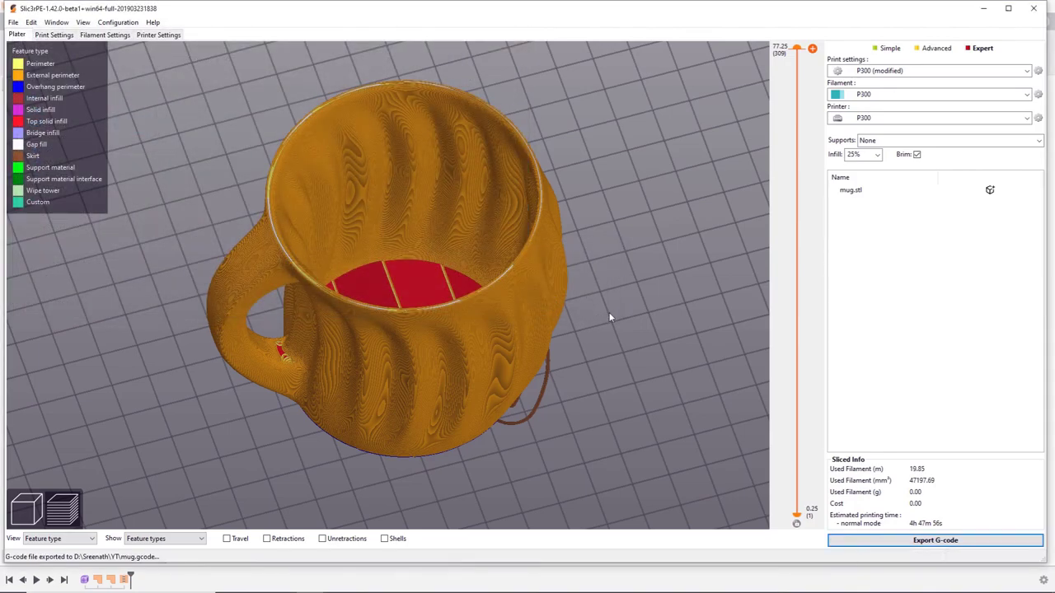